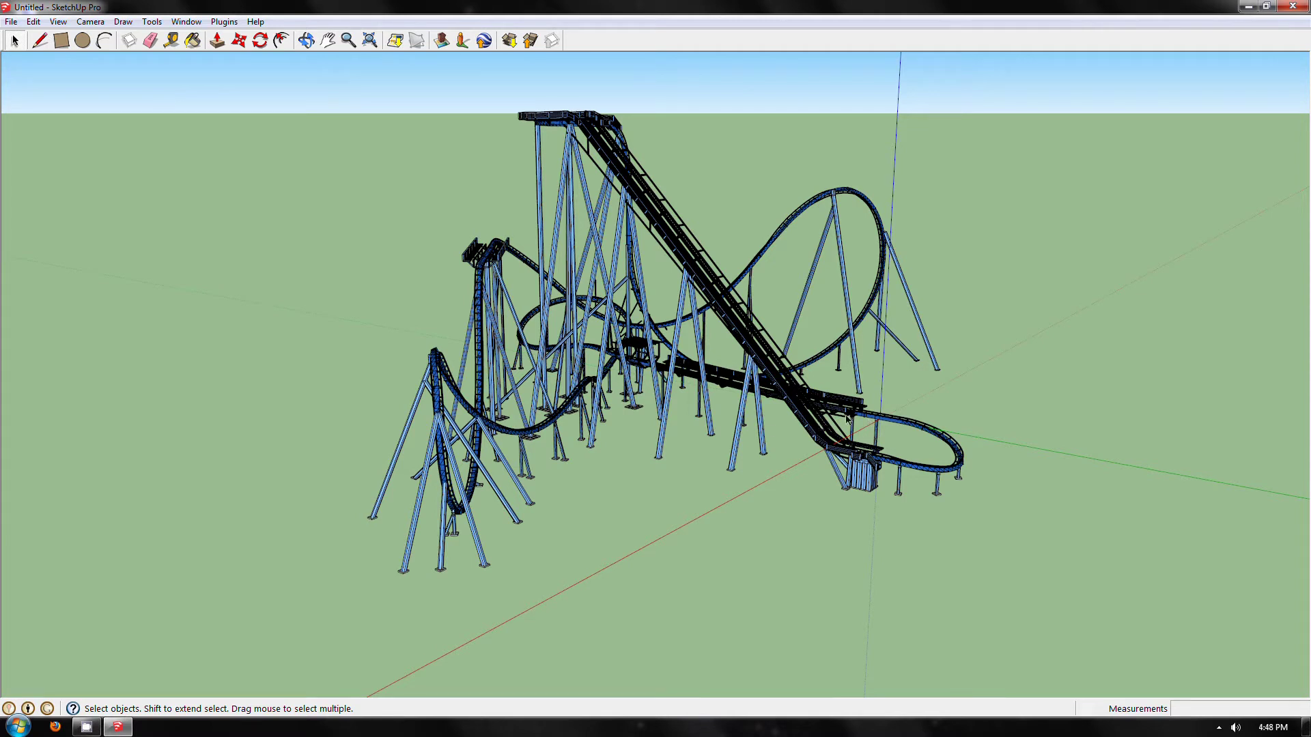
# Move the supports and structures component 200 m along the red axis, away from the track.
pyautogui.moveTo(857, 456); pyautogui.dragTo(693, 444, button='middle')
pyautogui.click(693, 444)
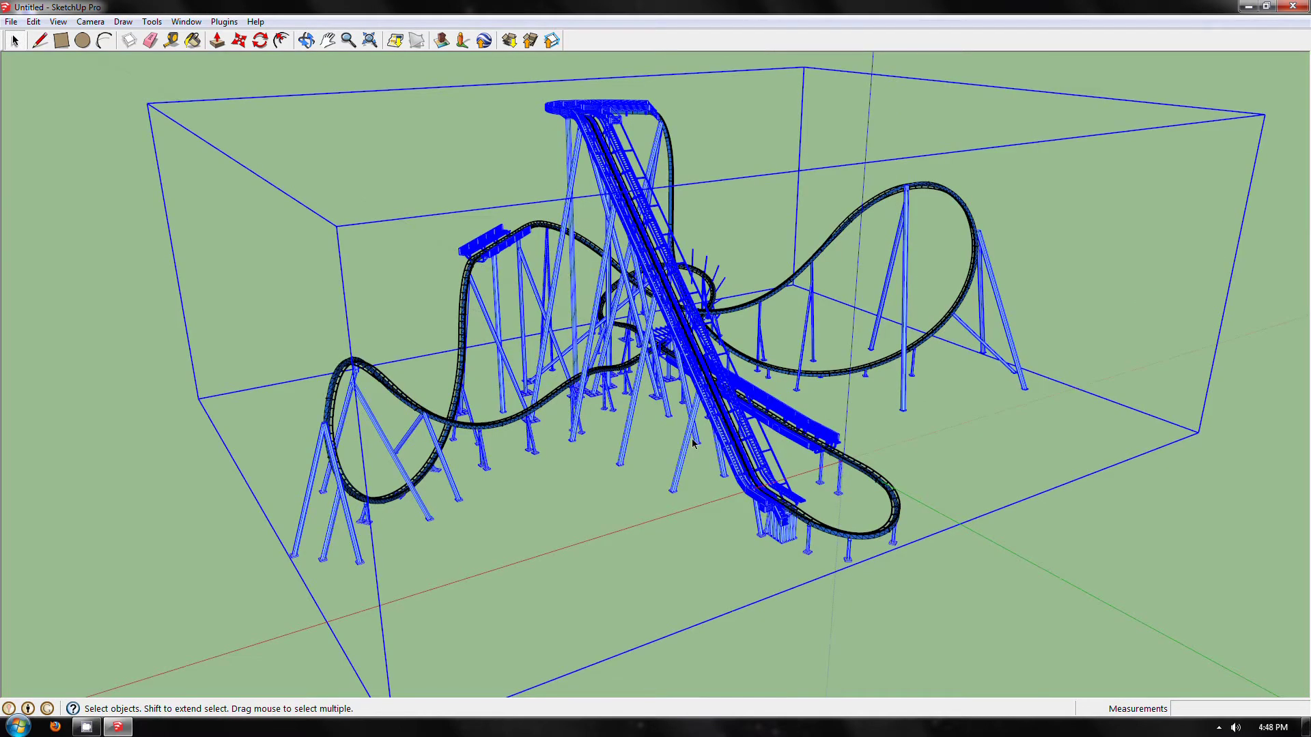
pyautogui.scroll(-3, 693, 444)
pyautogui.click(236, 42)
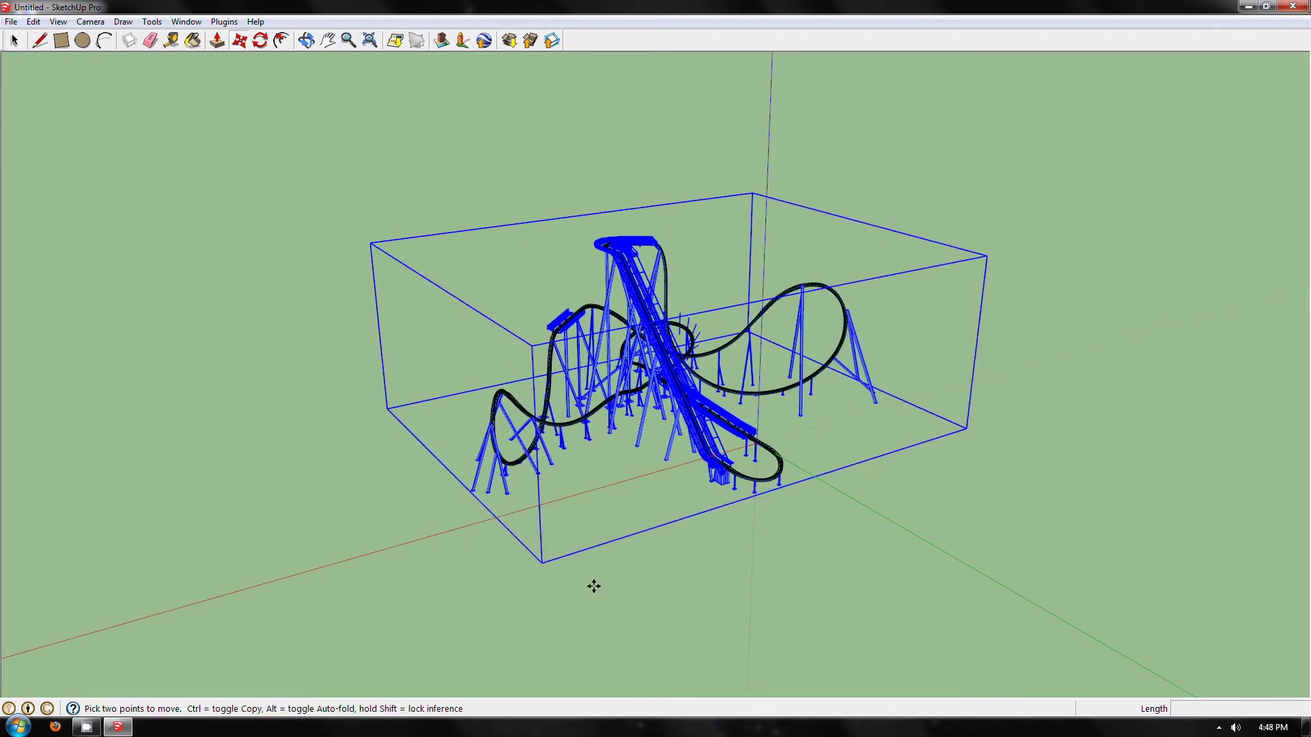
pyautogui.click(594, 587)
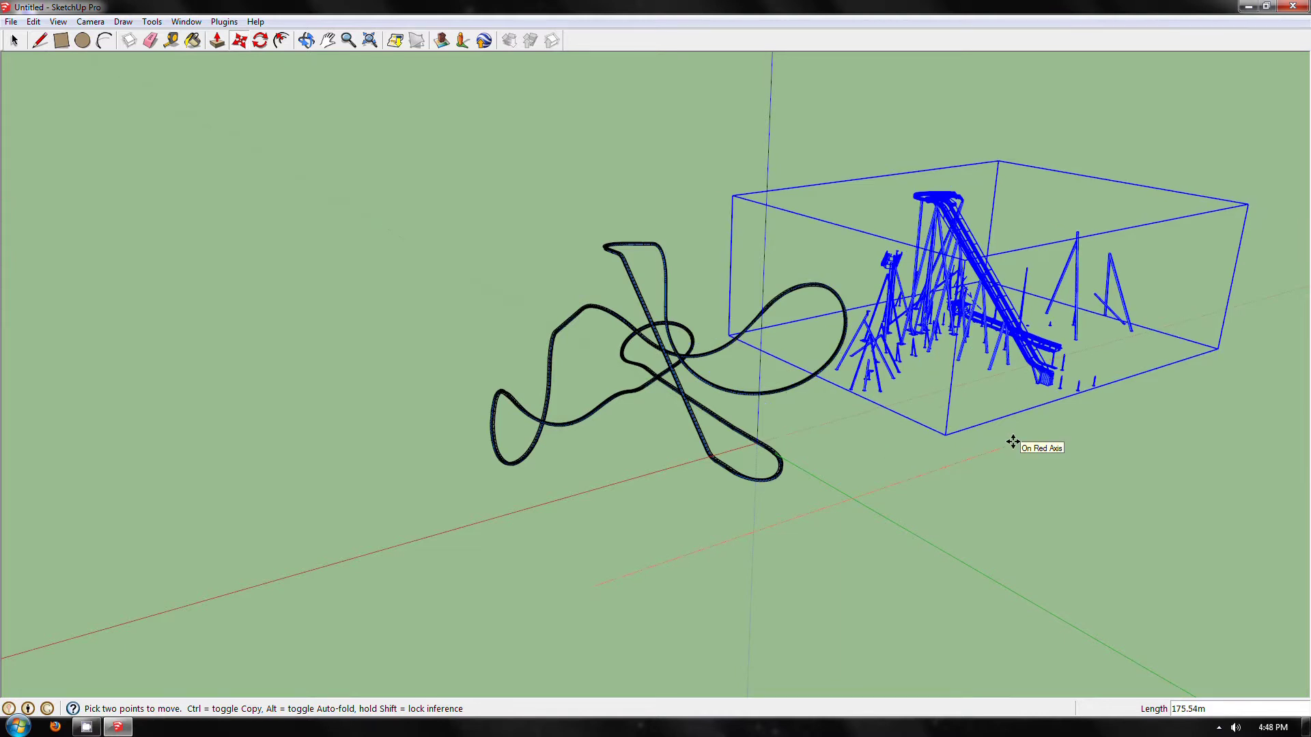
pyautogui.write('200')
pyautogui.press('Return')
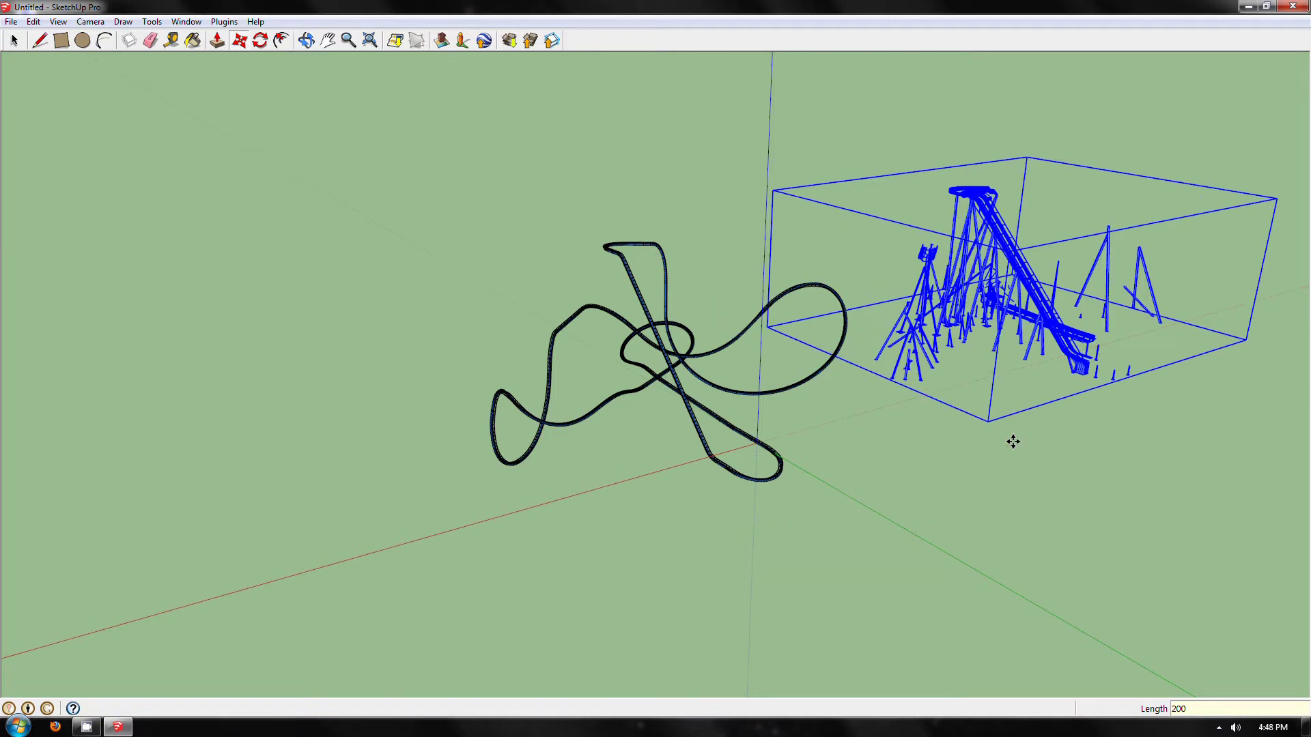
# Explode the roller coaster track component into its separate pieces.
pyautogui.click(14, 40)
pyautogui.click(713, 430)
pyautogui.scroll(3, 688, 427)
pyautogui.moveTo(688, 426); pyautogui.dragTo(681, 506, button='middle')
pyautogui.scroll(-3, 336, 370)
pyautogui.click(681, 506)
pyautogui.rightClick(681, 502)
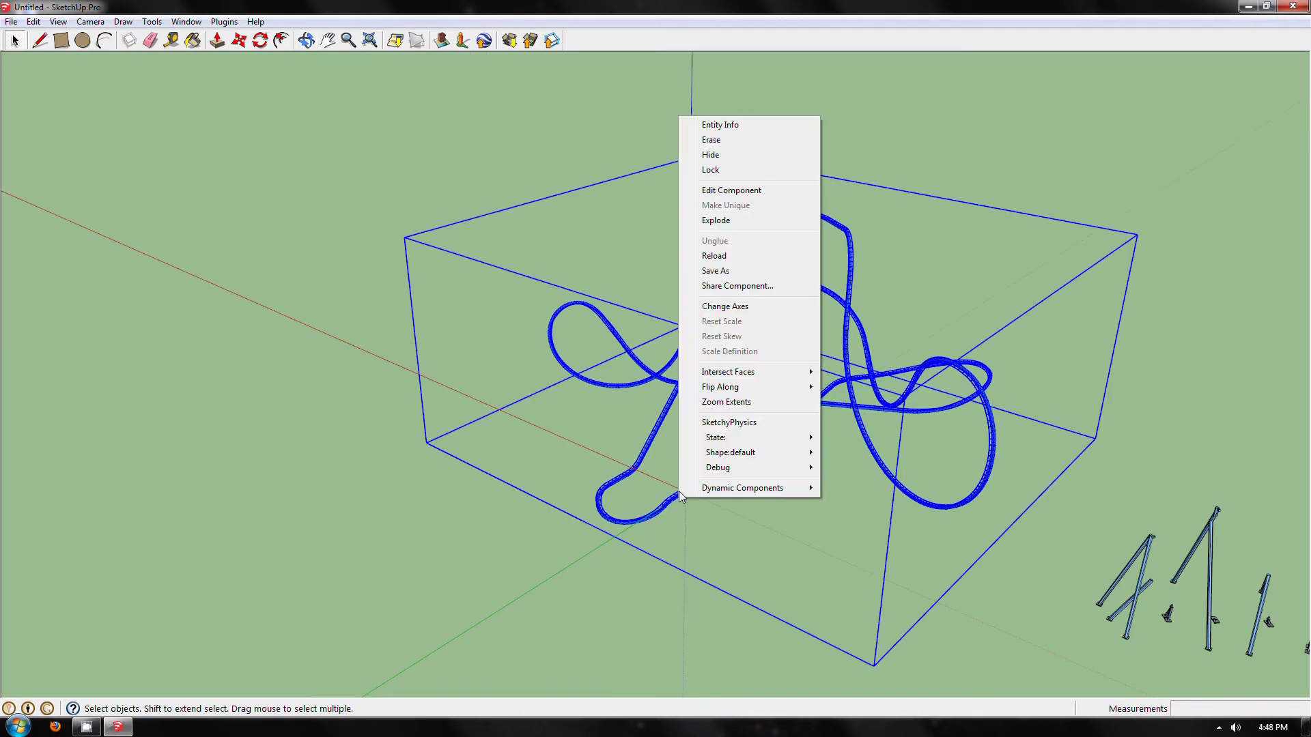
pyautogui.click(715, 220)
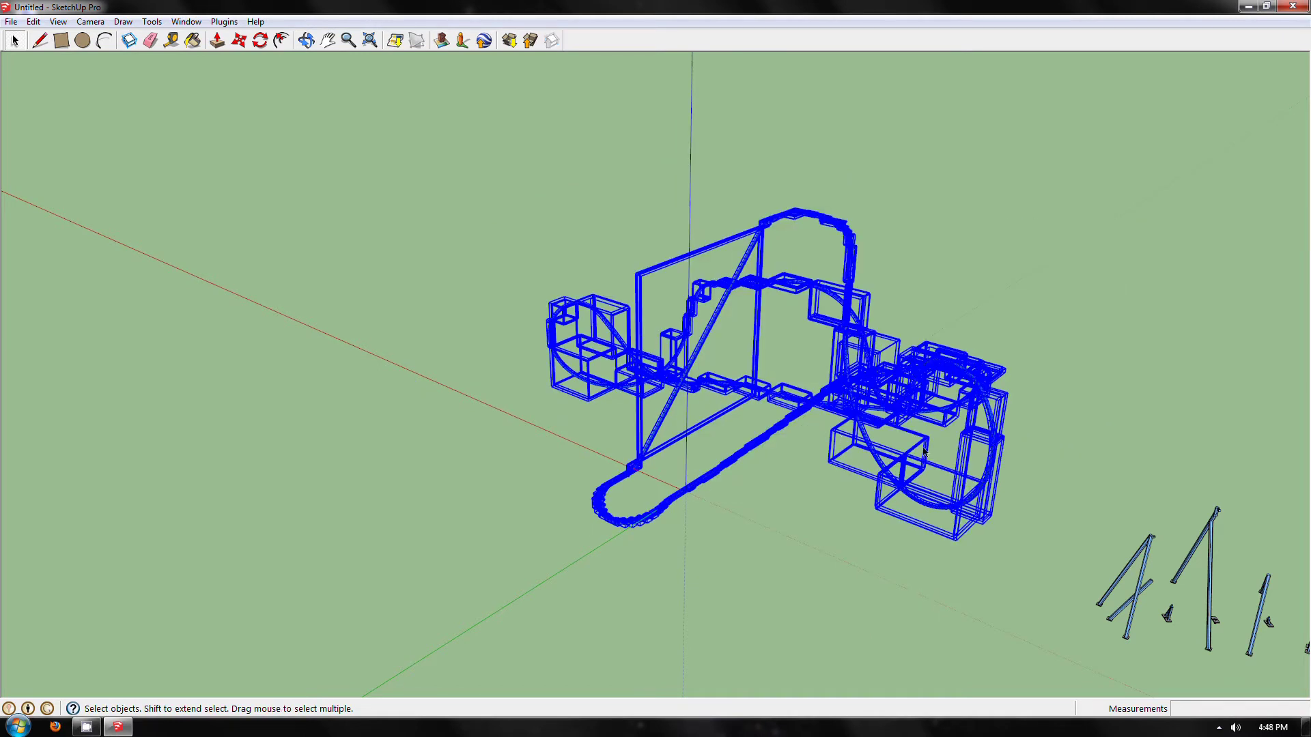
# Examine how the exploded track is divided by picking individual pieces beside the missing spine face near the low turnaround.
pyautogui.scroll(3, 819, 423)
pyautogui.moveTo(745, 405); pyautogui.dragTo(516, 321, button='middle')
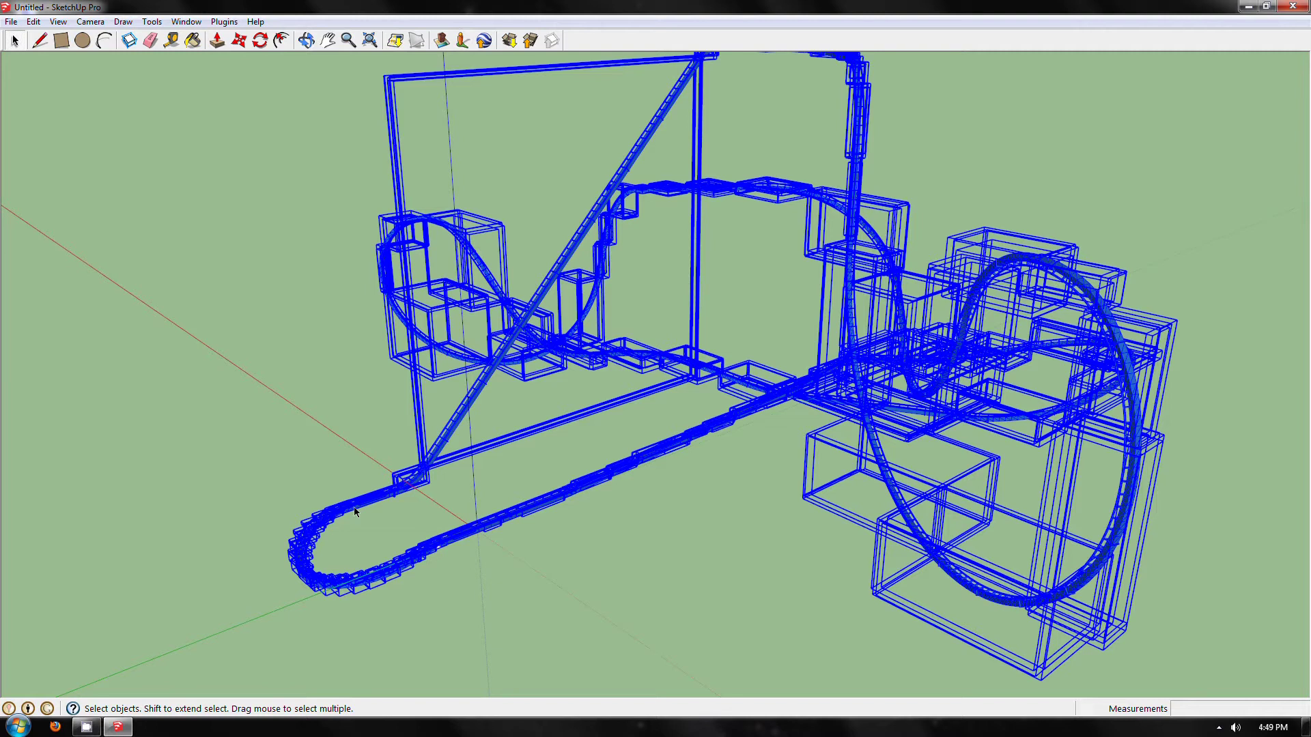
pyautogui.click(506, 485)
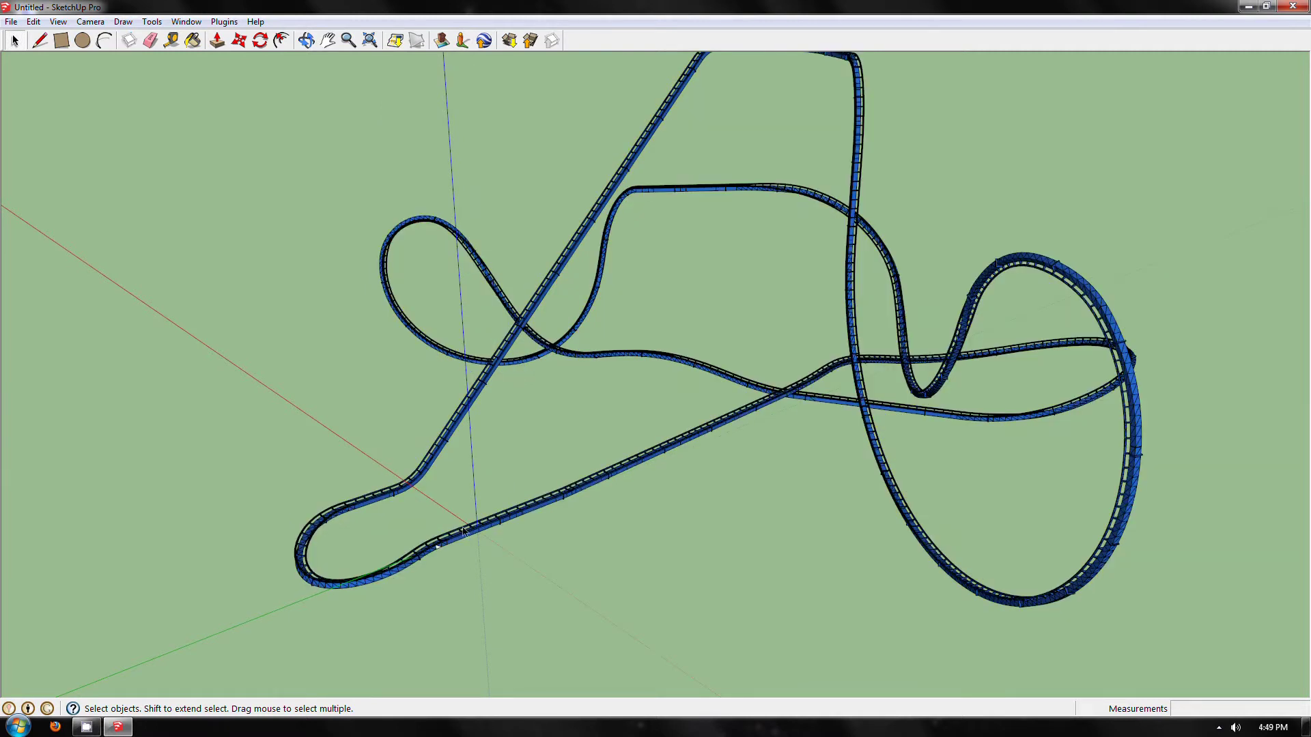
pyautogui.scroll(2, 358, 581)
pyautogui.moveTo(357, 581); pyautogui.dragTo(602, 513, button='middle')
pyautogui.click(603, 514)
pyautogui.click(850, 402)
pyautogui.click(900, 361)
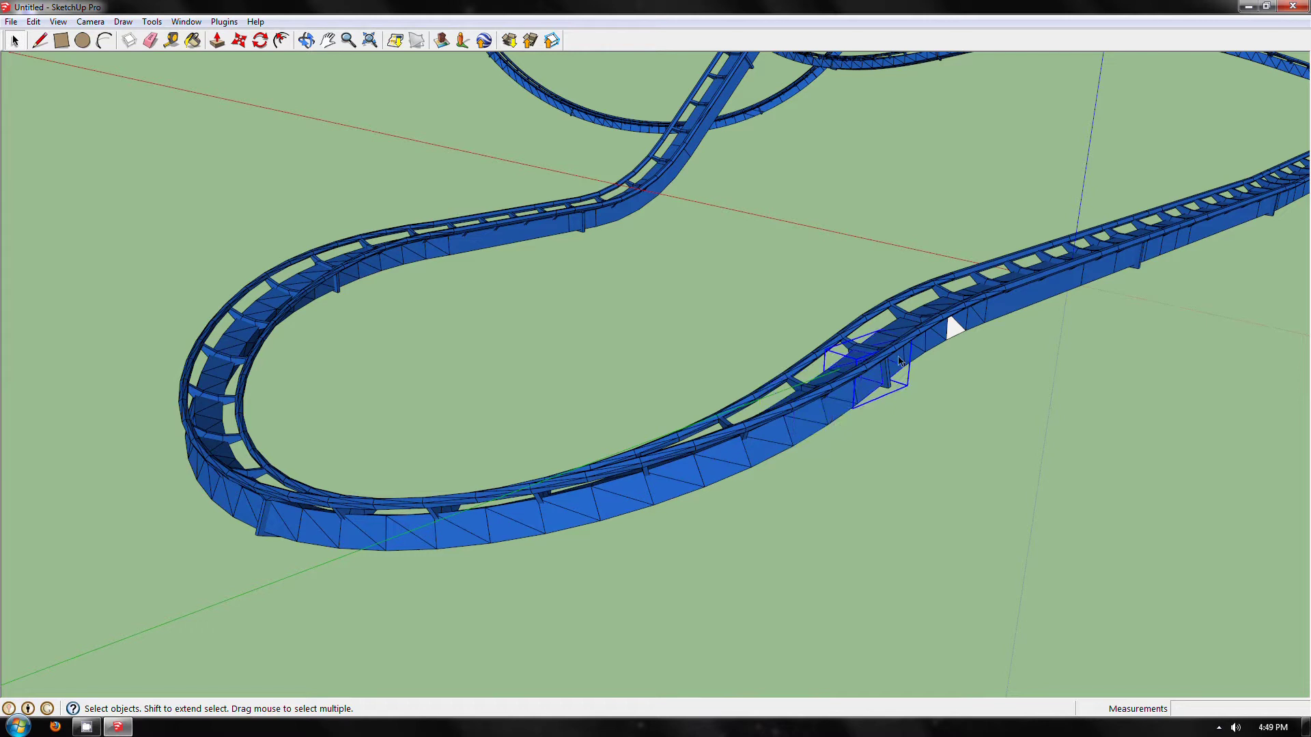
pyautogui.click(925, 345)
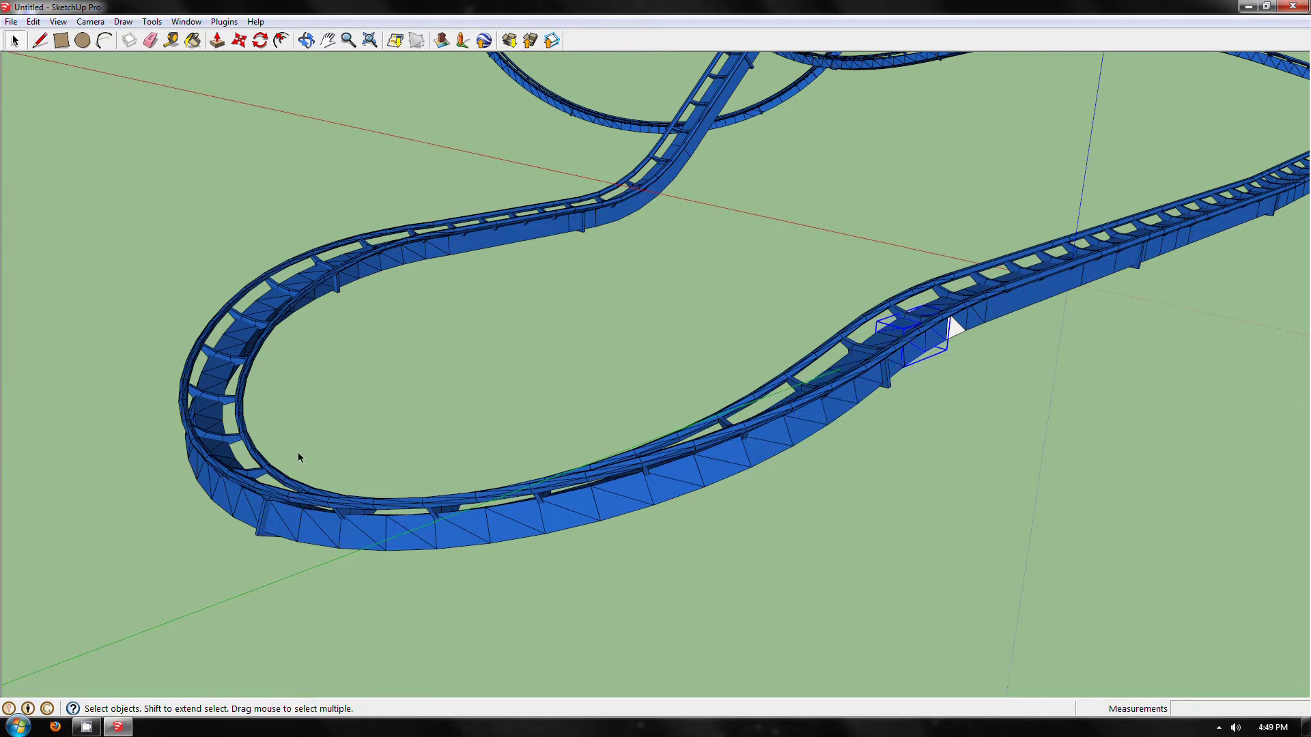
pyautogui.keyDown('shift'); pyautogui.moveTo(886, 362); pyautogui.dragTo(565, 466, button='middle'); pyautogui.keyUp('shift')
pyautogui.scroll(-4, 838, 463)
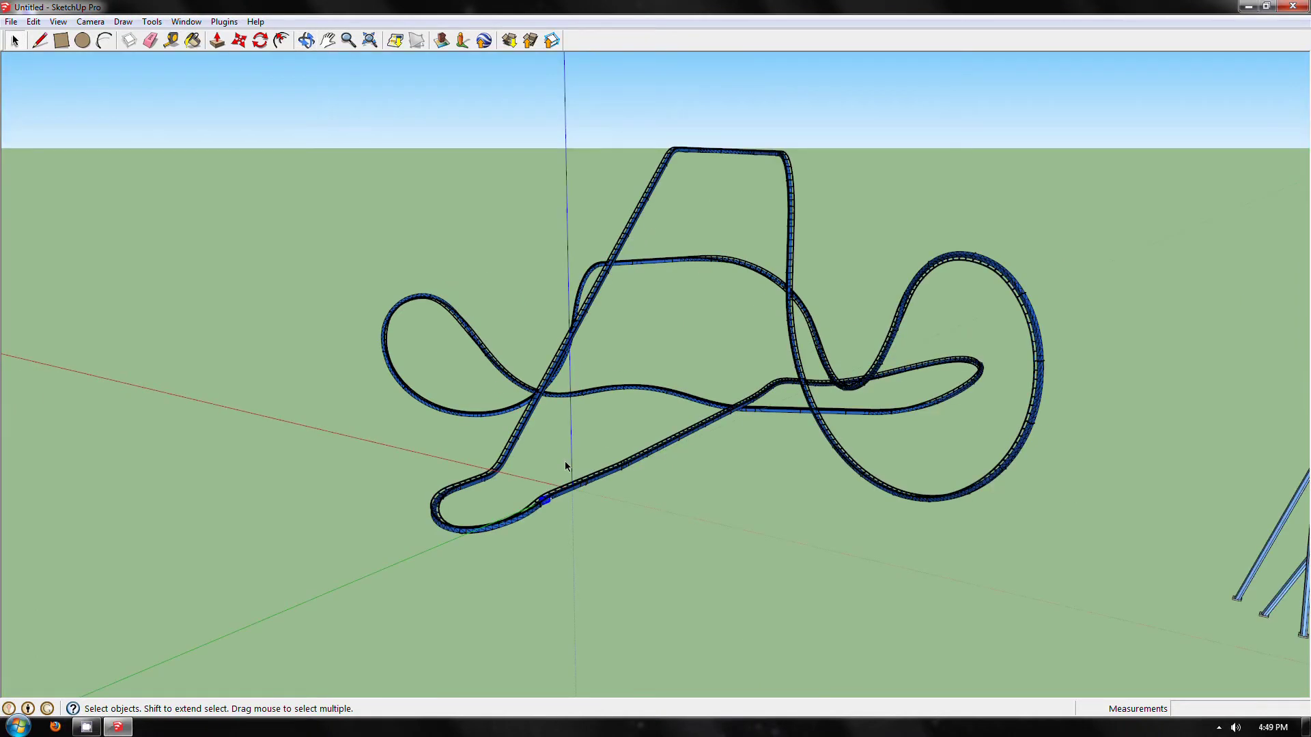
# Group the spine and both rails of the straight track segment next to the missing spine face, near the origin.
pyautogui.scroll(2, 565, 466)
pyautogui.scroll(2, 514, 526)
pyautogui.moveTo(514, 525); pyautogui.dragTo(708, 486, button='middle')
pyautogui.scroll(2, 708, 486)
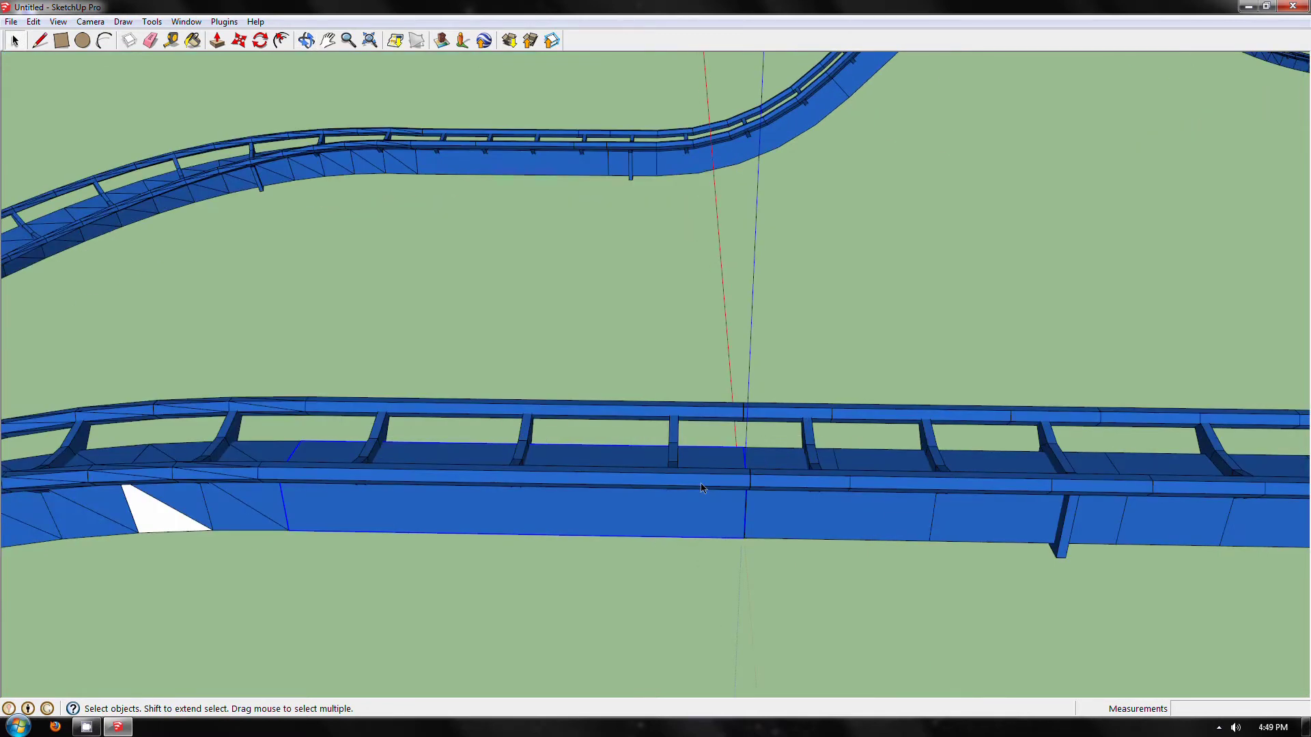
pyautogui.click(700, 482)
pyautogui.keyDown('shift'); pyautogui.click(712, 415); pyautogui.keyUp('shift')
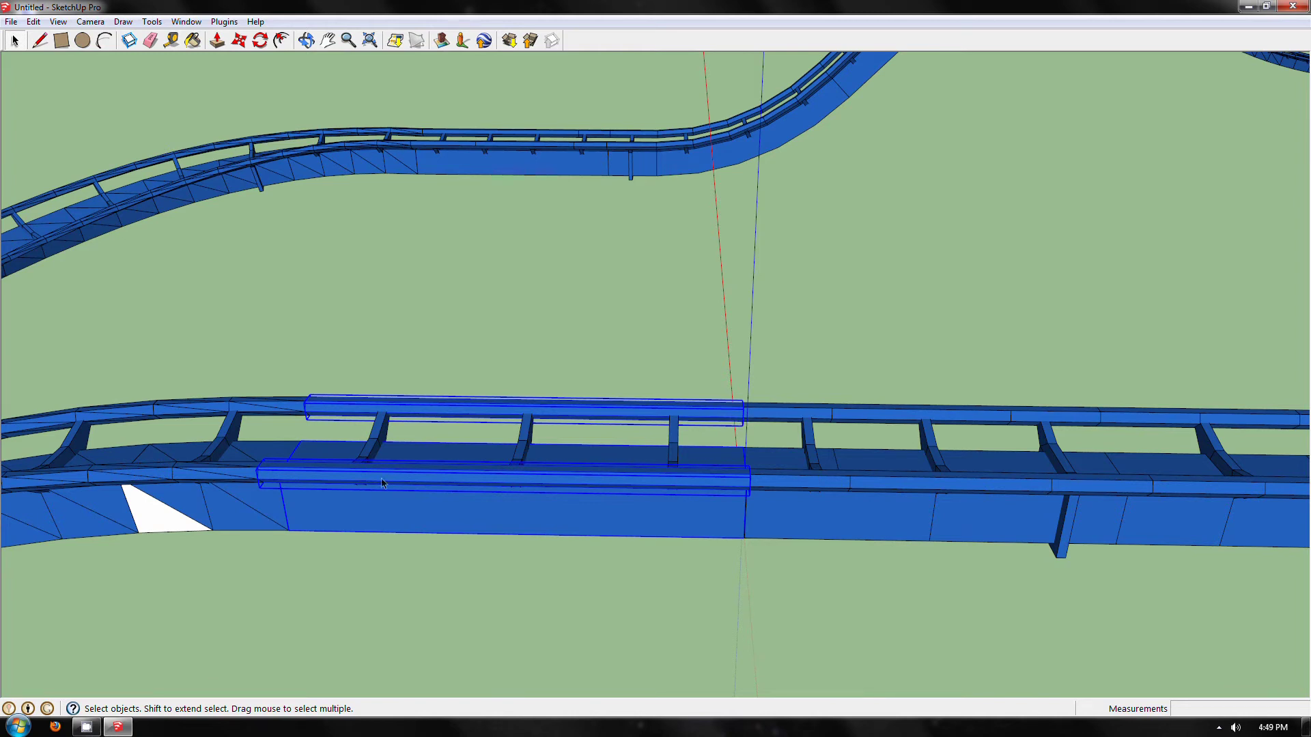
pyautogui.rightClick(424, 501)
pyautogui.click(475, 313)
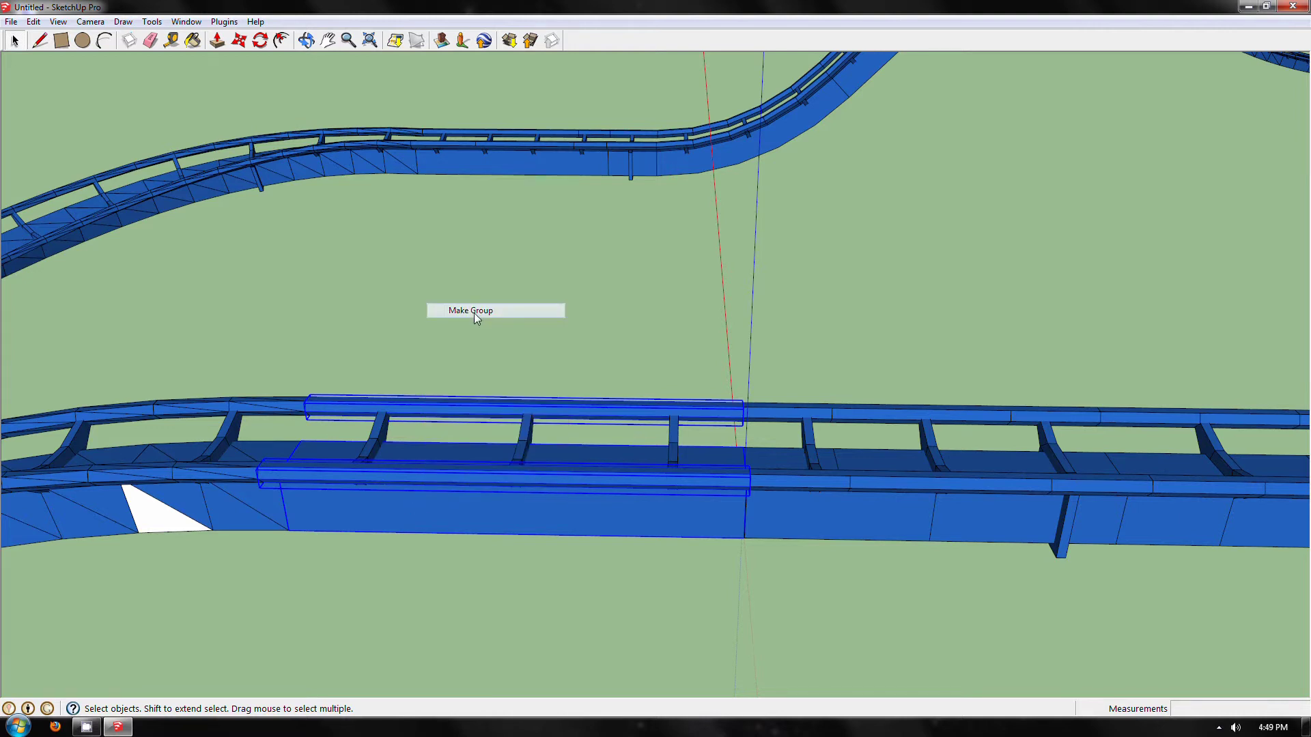
# Select the rail and spine pieces all around the low curved turnaround and make them one group.
pyautogui.keyDown('shift'); pyautogui.click(329, 493); pyautogui.keyUp('shift')
pyautogui.moveTo(329, 493); pyautogui.dragTo(768, 434, button='middle')
pyautogui.click(758, 408)
pyautogui.keyDown('shift'); pyautogui.click(669, 444); pyautogui.keyUp('shift')
pyautogui.keyDown('shift'); pyautogui.click(654, 357); pyautogui.keyUp('shift')
pyautogui.keyDown('shift'); pyautogui.click(777, 444); pyautogui.keyUp('shift')
pyautogui.keyDown('shift'); pyautogui.click(432, 402); pyautogui.keyUp('shift')
pyautogui.keyDown('shift'); pyautogui.click(425, 398); pyautogui.keyUp('shift')
pyautogui.keyDown('shift'); pyautogui.click(347, 413); pyautogui.keyUp('shift')
pyautogui.keyDown('shift'); pyautogui.click(322, 462); pyautogui.keyUp('shift')
pyautogui.keyDown('shift'); pyautogui.click(380, 485); pyautogui.keyUp('shift')
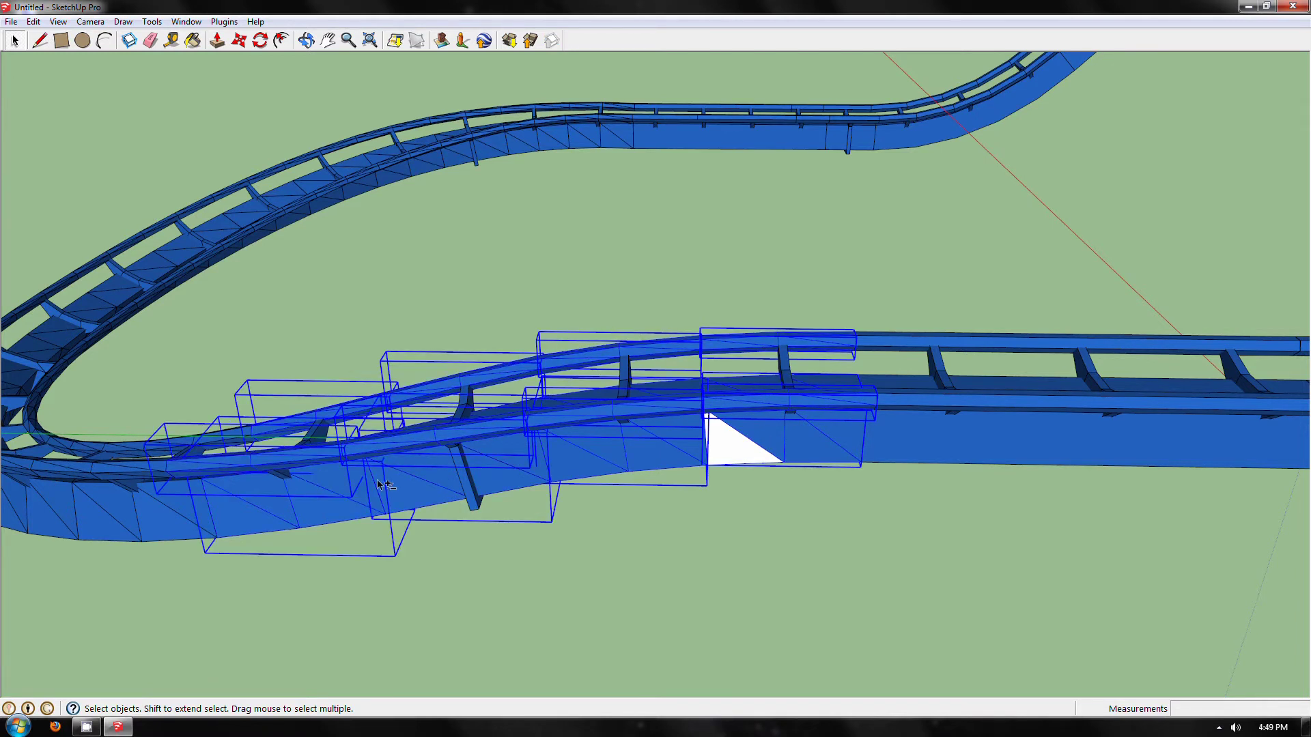
pyautogui.keyDown('shift'); pyautogui.moveTo(380, 485); pyautogui.dragTo(608, 488, button='middle'); pyautogui.keyUp('shift')
pyautogui.keyDown('shift'); pyautogui.click(539, 470); pyautogui.keyUp('shift')
pyautogui.keyDown('shift'); pyautogui.click(490, 449); pyautogui.keyUp('shift')
pyautogui.keyDown('shift'); pyautogui.click(436, 464); pyautogui.keyUp('shift')
pyautogui.keyDown('shift'); pyautogui.click(471, 461); pyautogui.keyUp('shift')
pyautogui.keyDown('shift'); pyautogui.click(311, 426); pyautogui.keyUp('shift')
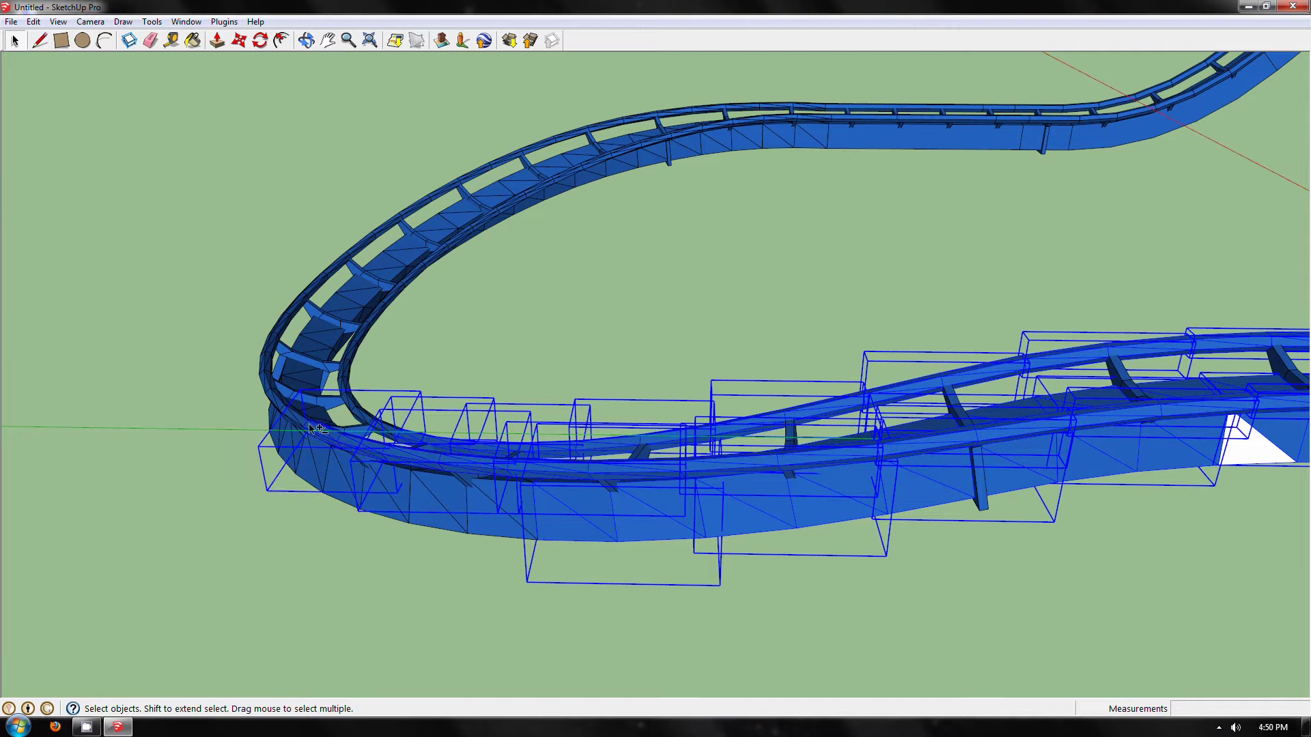
pyautogui.keyDown('shift'); pyautogui.click(278, 334); pyautogui.keyUp('shift')
pyautogui.keyDown('shift'); pyautogui.click(341, 267); pyautogui.keyUp('shift')
pyautogui.keyDown('shift'); pyautogui.click(335, 345); pyautogui.keyUp('shift')
pyautogui.keyDown('shift'); pyautogui.click(369, 327); pyautogui.keyUp('shift')
pyautogui.keyDown('shift'); pyautogui.click(388, 297); pyautogui.keyUp('shift')
pyautogui.keyDown('shift'); pyautogui.click(456, 231); pyautogui.keyUp('shift')
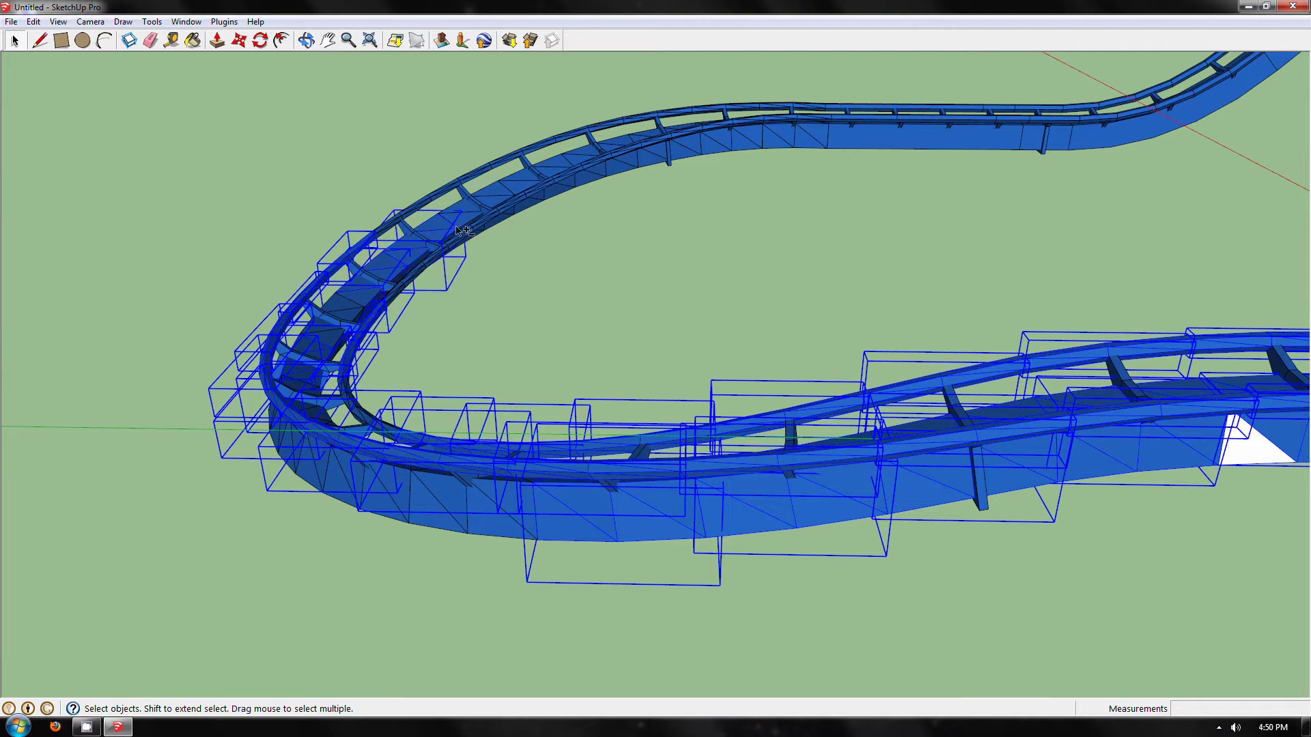
pyautogui.keyDown('shift'); pyautogui.click(434, 197); pyautogui.keyUp('shift')
pyautogui.keyDown('shift'); pyautogui.click(435, 197); pyautogui.keyUp('shift')
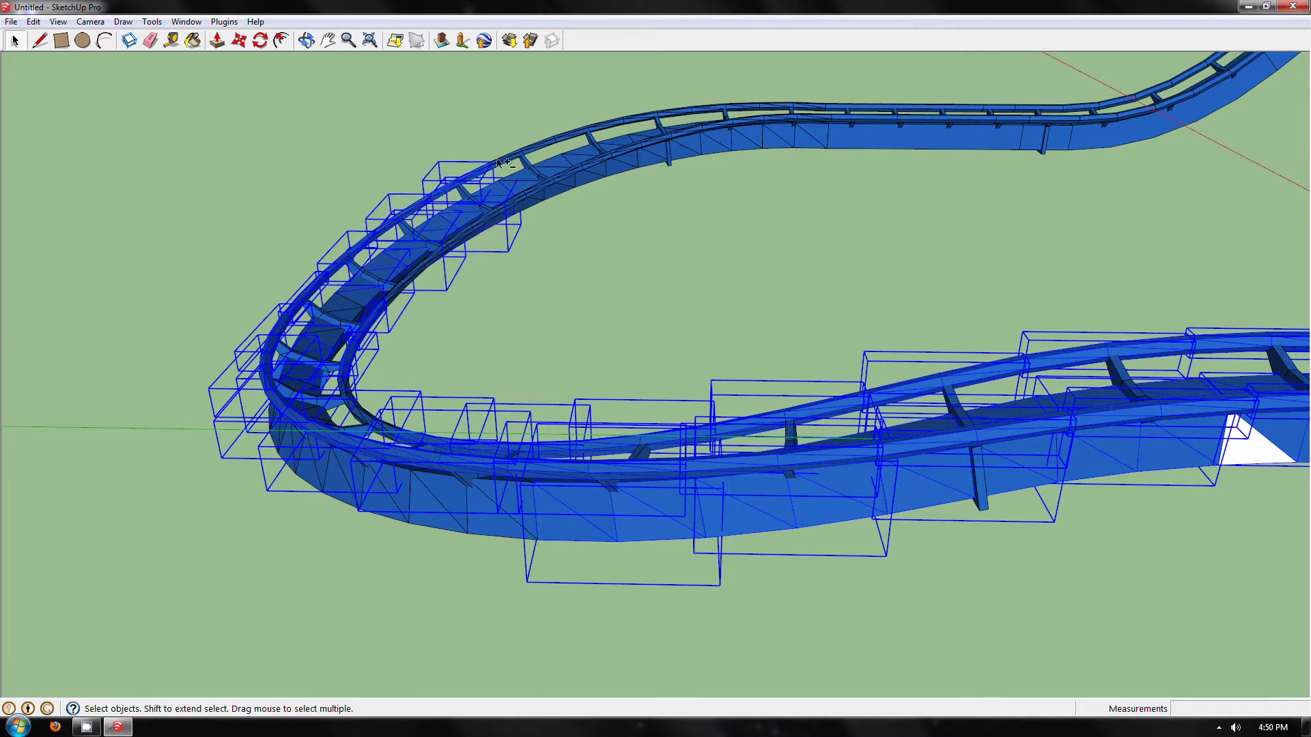
pyautogui.keyDown('shift'); pyautogui.click(502, 159); pyautogui.keyUp('shift')
pyautogui.keyDown('shift'); pyautogui.click(587, 130); pyautogui.keyUp('shift')
pyautogui.keyDown('shift'); pyautogui.click(650, 116); pyautogui.keyUp('shift')
pyautogui.keyDown('shift'); pyautogui.click(722, 113); pyautogui.keyUp('shift')
pyautogui.keyDown('shift'); pyautogui.click(684, 147); pyautogui.keyUp('shift')
pyautogui.keyDown('shift'); pyautogui.click(613, 169); pyautogui.keyUp('shift')
pyautogui.keyDown('shift'); pyautogui.click(572, 191); pyautogui.keyUp('shift')
pyautogui.keyDown('shift'); pyautogui.click(546, 188); pyautogui.keyUp('shift')
pyautogui.keyDown('shift'); pyautogui.click(492, 218); pyautogui.keyUp('shift')
pyautogui.keyDown('shift'); pyautogui.click(460, 235); pyautogui.keyUp('shift')
pyautogui.keyDown('shift'); pyautogui.click(404, 280); pyautogui.keyUp('shift')
pyautogui.keyDown('shift'); pyautogui.click(403, 279); pyautogui.keyUp('shift')
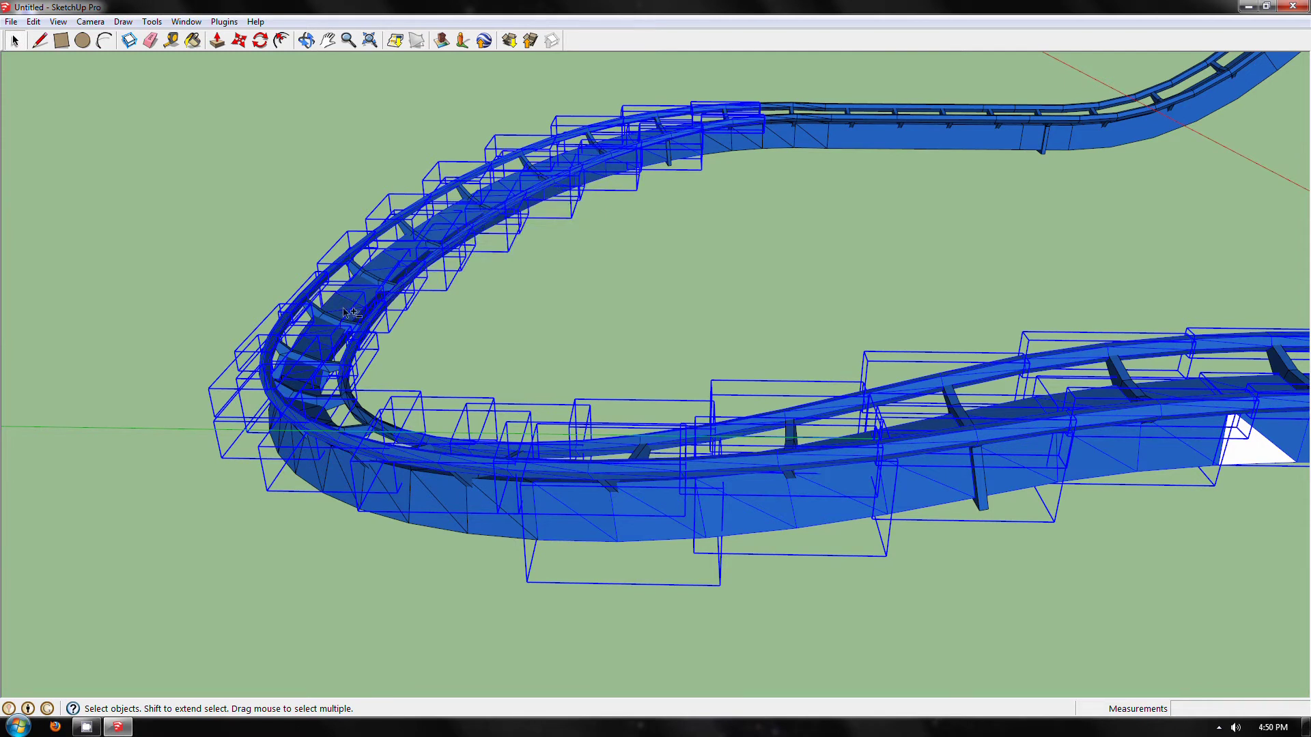
pyautogui.keyDown('shift'); pyautogui.click(351, 388); pyautogui.keyUp('shift')
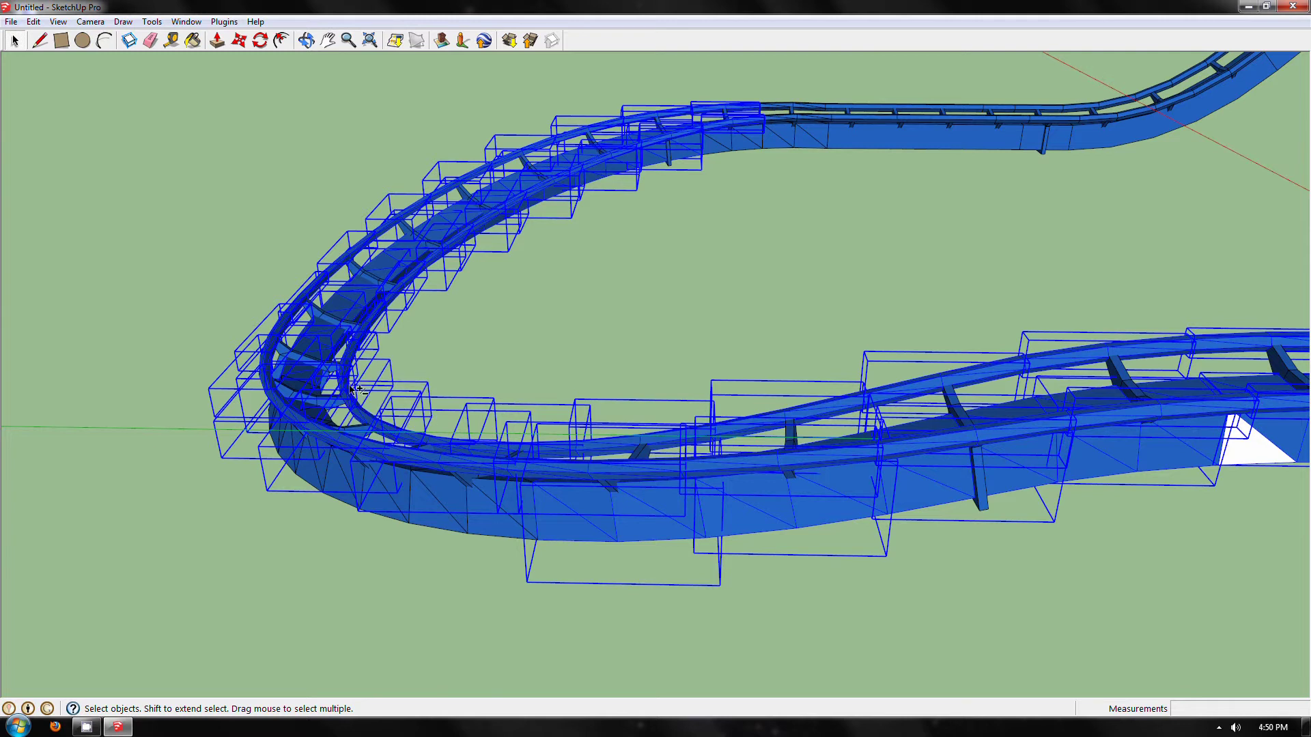
pyautogui.keyDown('shift'); pyautogui.click(280, 442); pyautogui.keyUp('shift')
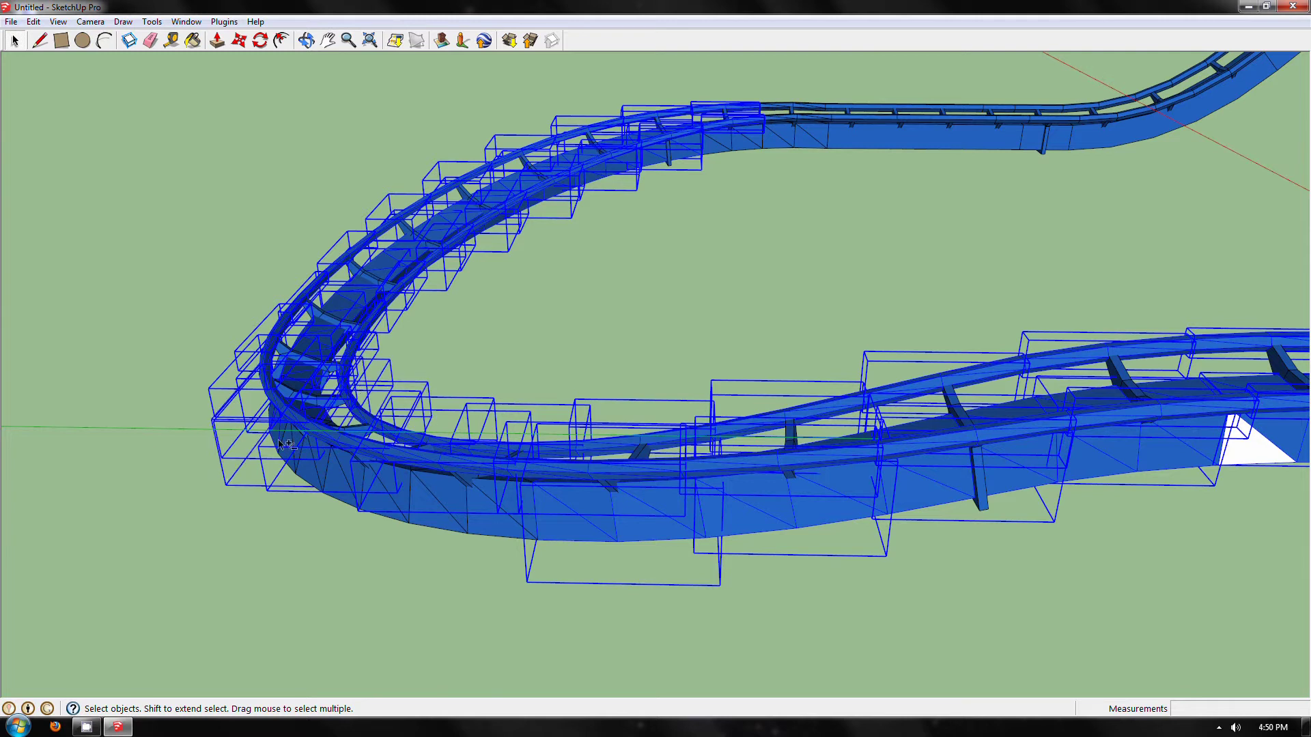
pyautogui.keyDown('shift'); pyautogui.click(425, 512); pyautogui.keyUp('shift')
pyautogui.keyDown('shift'); pyautogui.click(300, 473); pyautogui.keyUp('shift')
pyautogui.keyDown('shift'); pyautogui.click(300, 472); pyautogui.keyUp('shift')
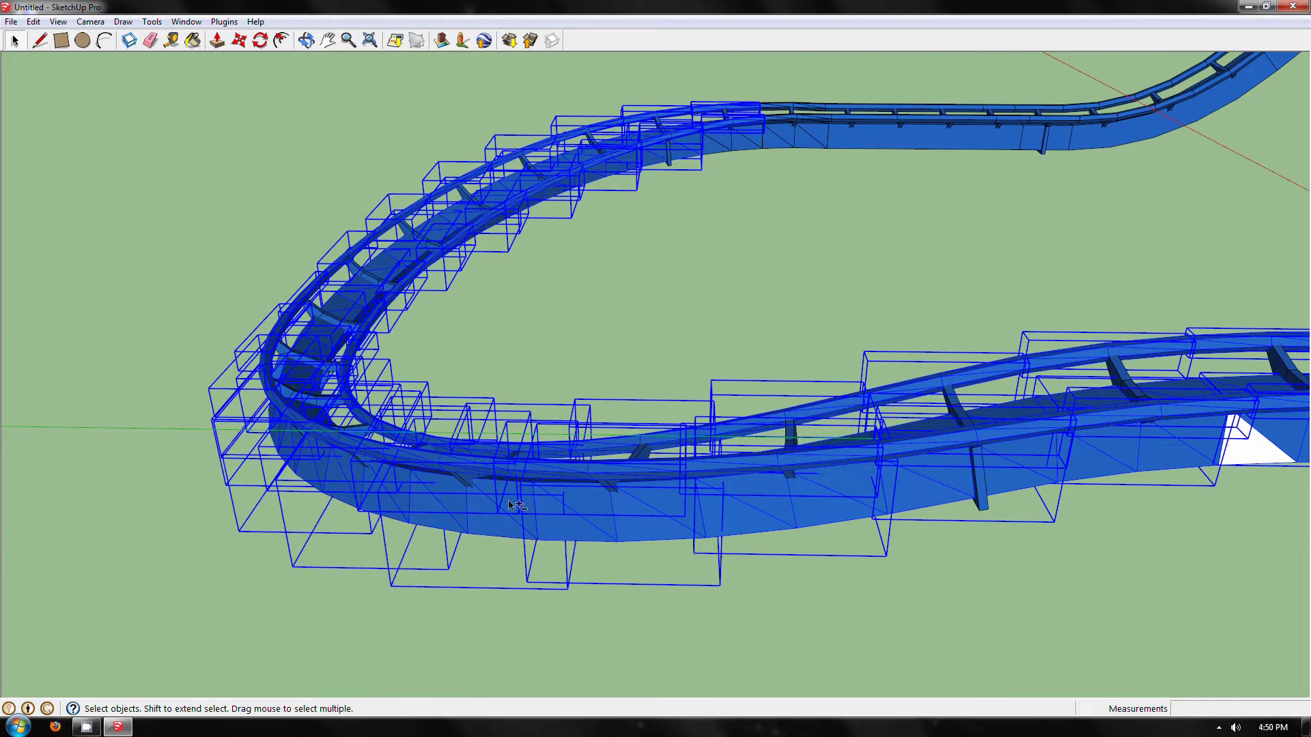
pyautogui.keyDown('shift'); pyautogui.click(811, 135); pyautogui.keyUp('shift')
pyautogui.keyDown('shift'); pyautogui.click(811, 110); pyautogui.keyUp('shift')
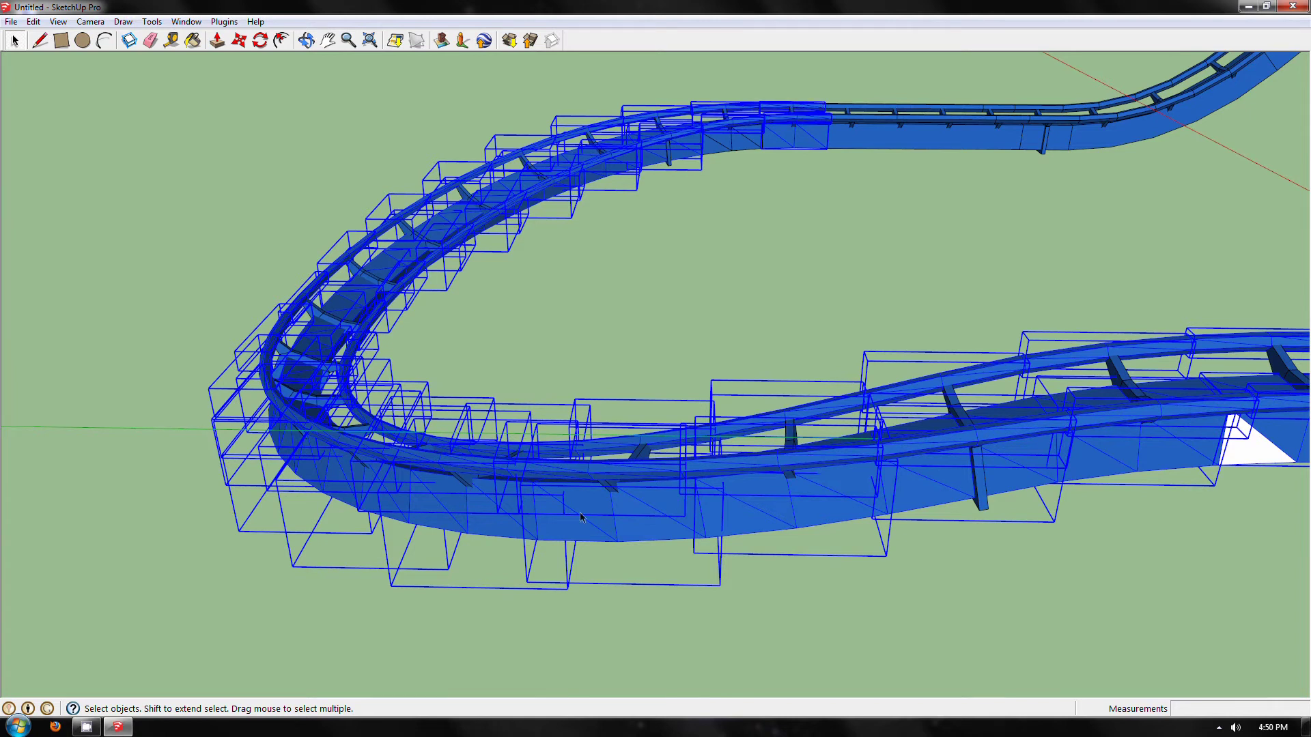
pyautogui.scroll(-2, 581, 517)
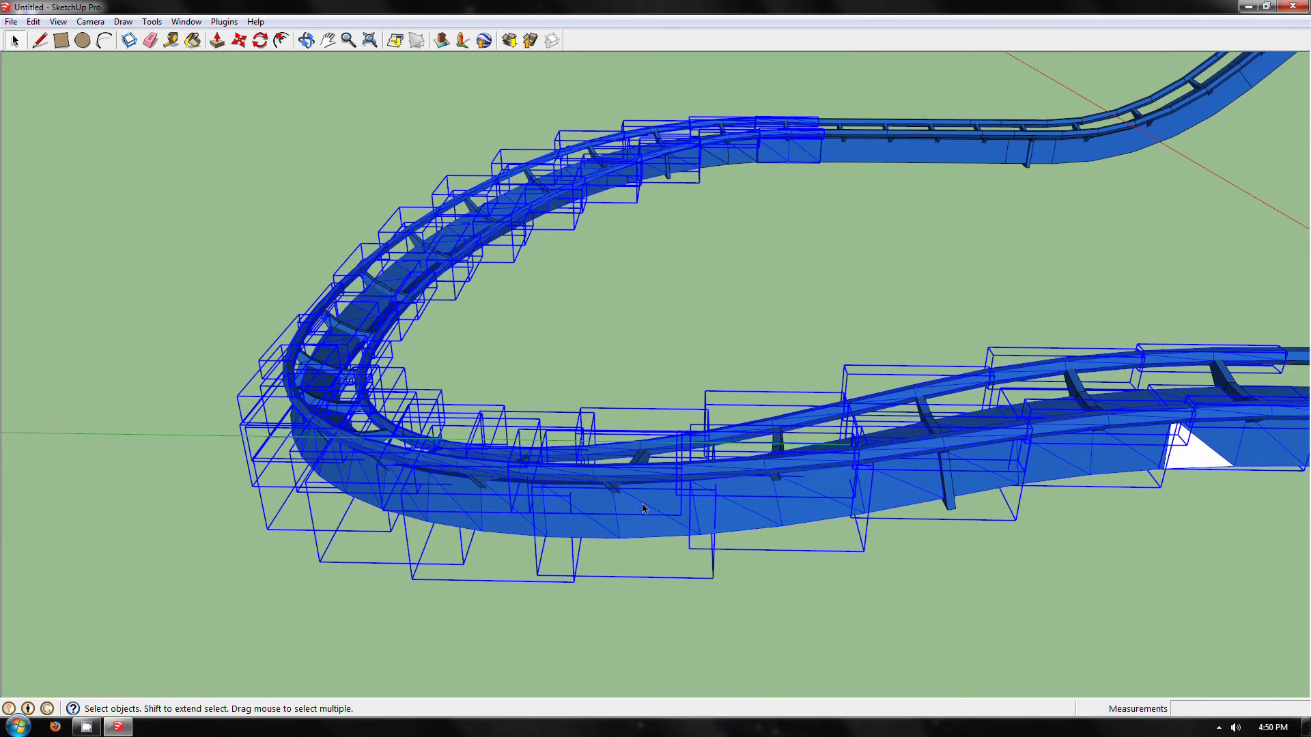
pyautogui.scroll(-2, 642, 508)
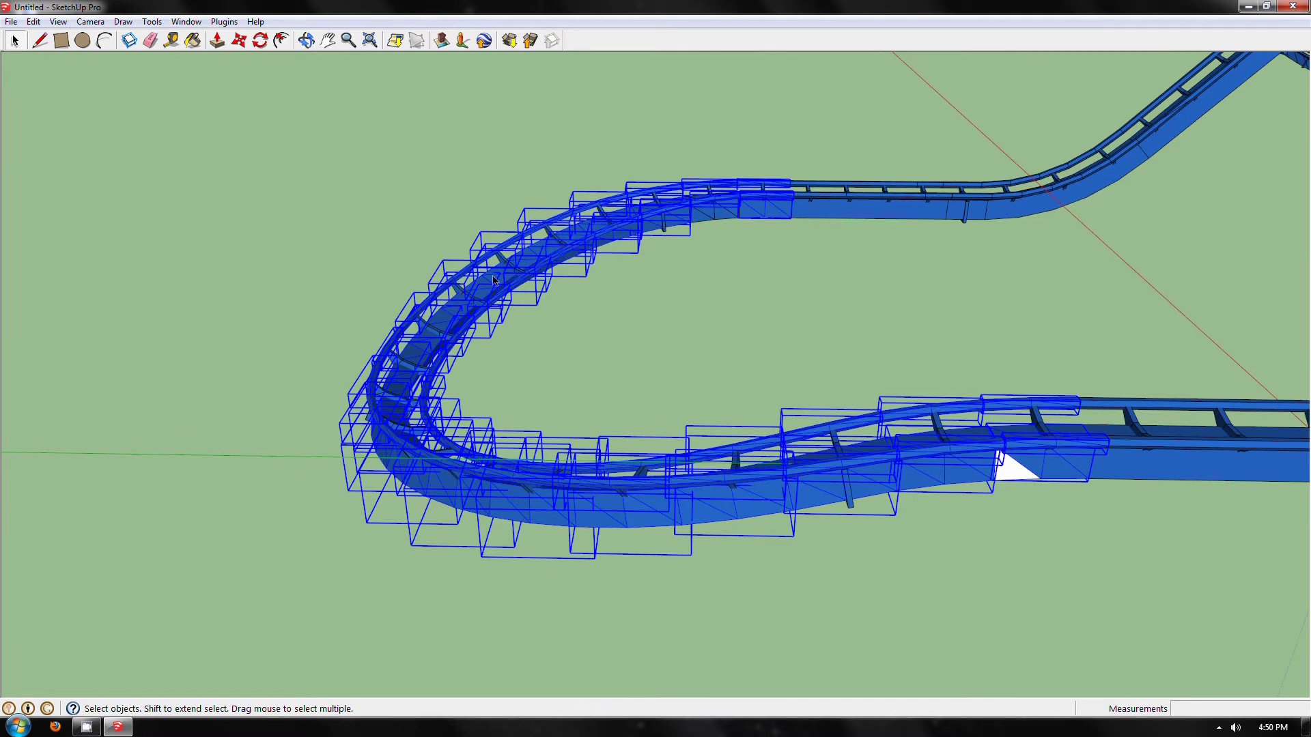
pyautogui.rightClick(780, 217)
pyautogui.click(839, 349)
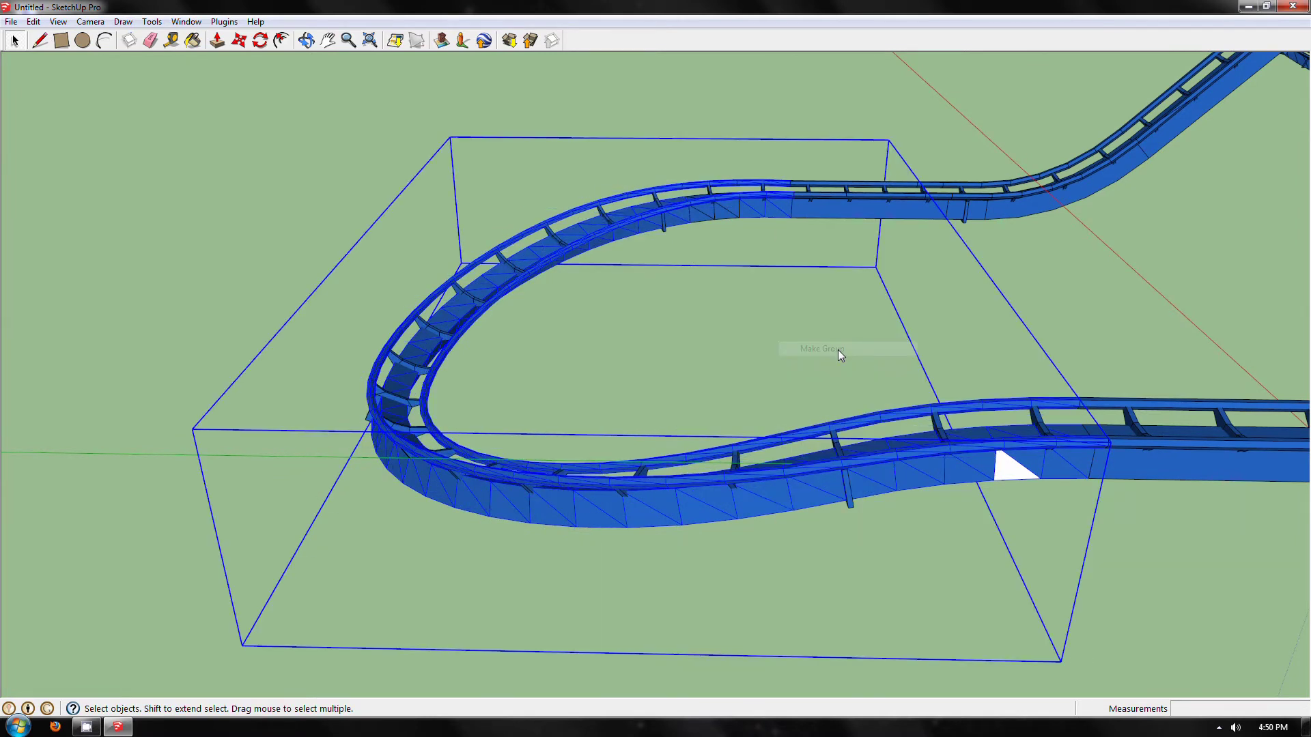
# Add the missed spine piece near the turnaround's far end to the selection and group it with the turnaround.
pyautogui.scroll(1, 616, 501)
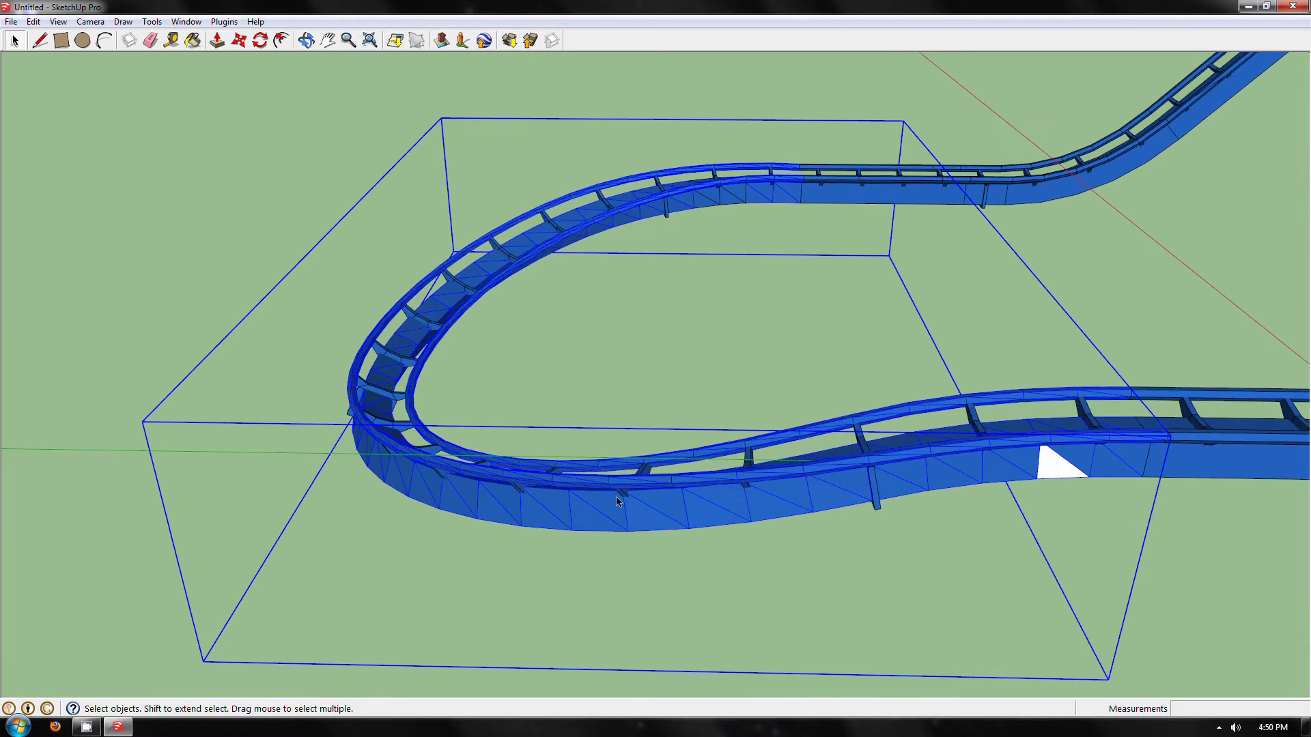
pyautogui.scroll(1, 616, 502)
pyautogui.moveTo(706, 505); pyautogui.dragTo(617, 293, button='middle')
pyautogui.keyDown('shift'); pyautogui.click(819, 183); pyautogui.keyUp('shift')
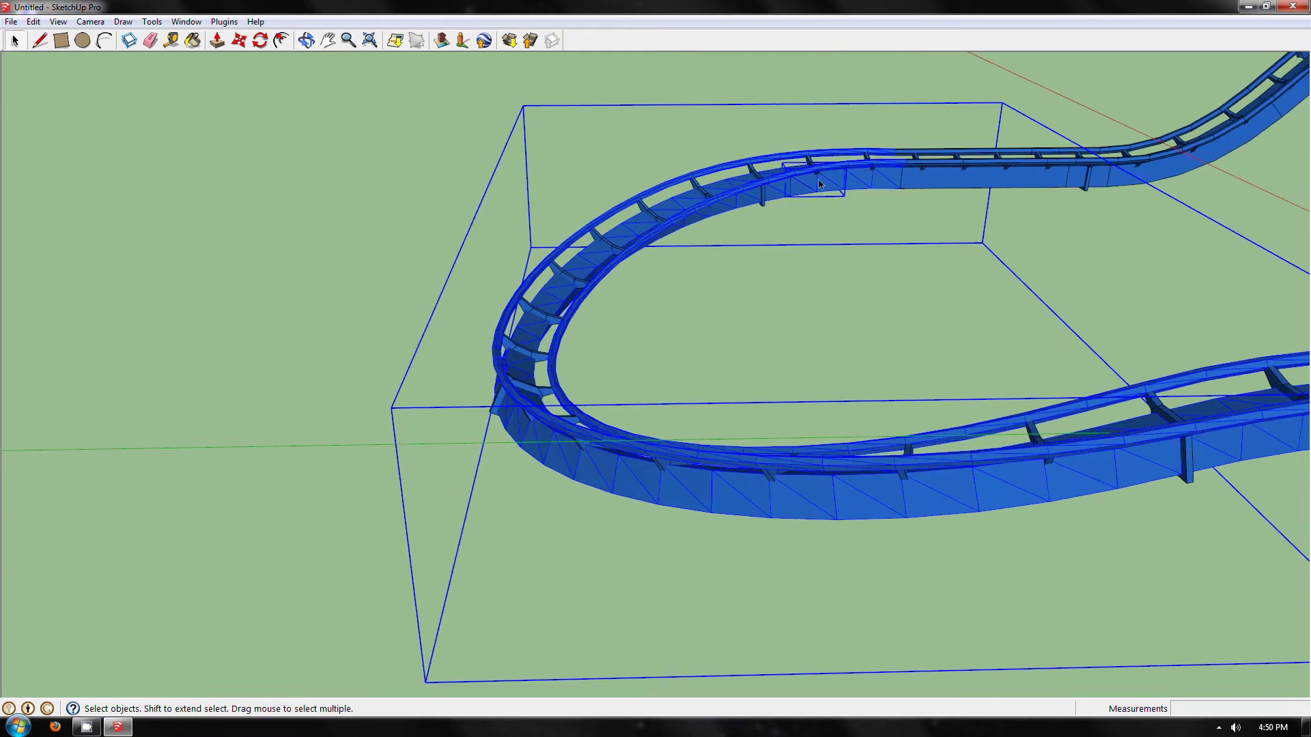
pyautogui.moveTo(885, 496); pyautogui.dragTo(706, 514, button='middle')
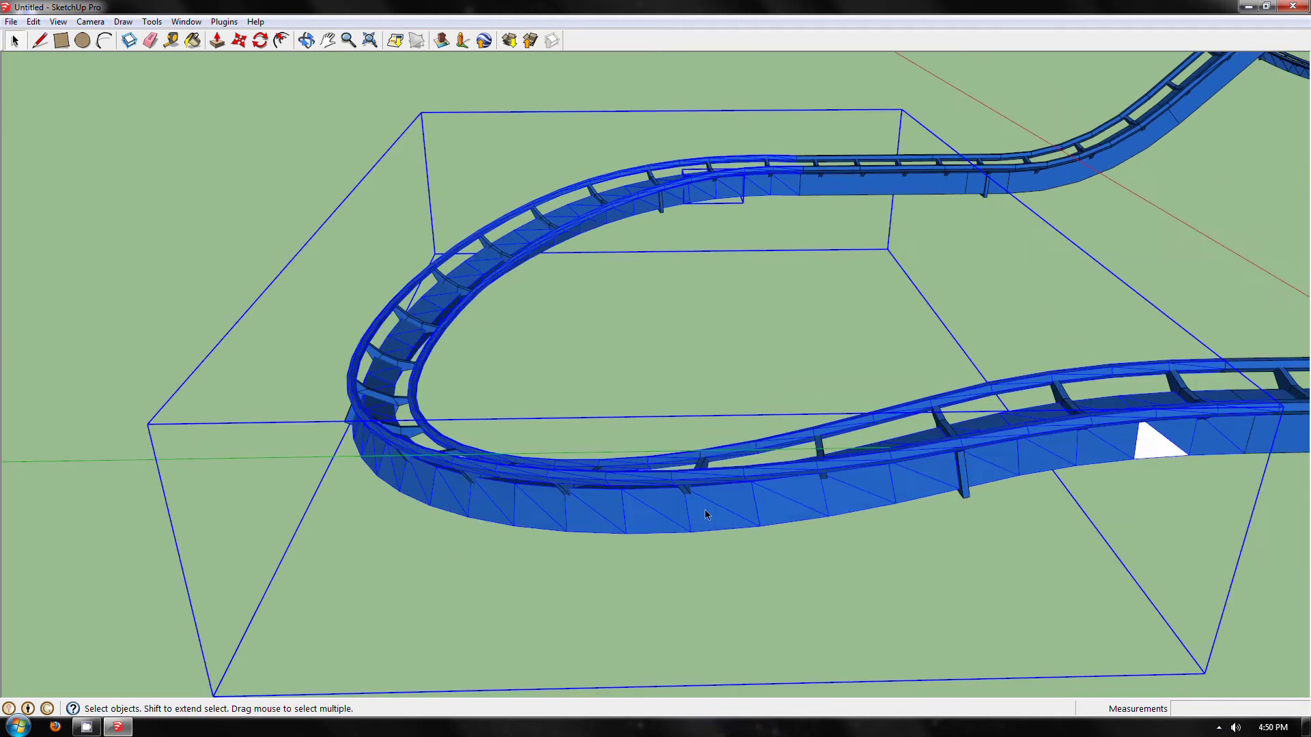
pyautogui.rightClick(736, 504)
pyautogui.click(791, 317)
# Group the spine and both rails of the straight segment between the turnaround and the foot of the lift hill.
pyautogui.keyDown('shift'); pyautogui.moveTo(802, 211); pyautogui.dragTo(557, 352, button='middle'); pyautogui.keyUp('shift')
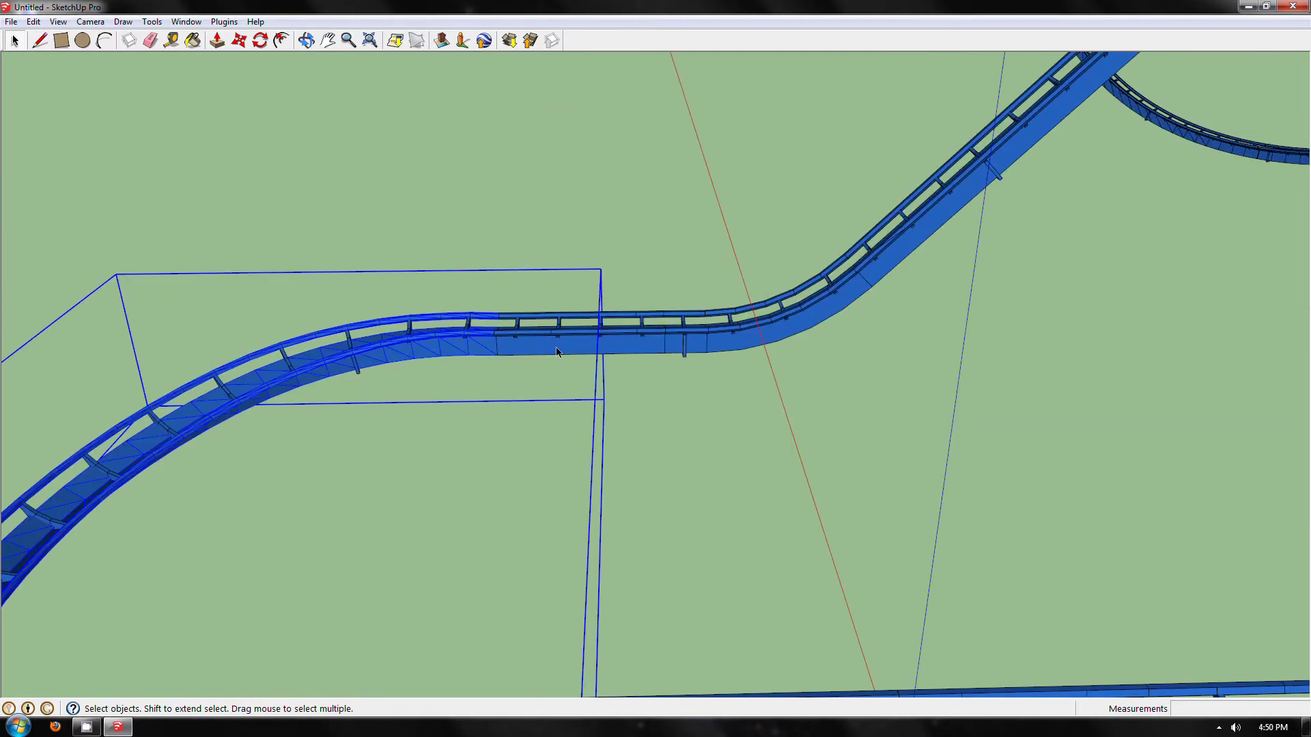
pyautogui.click(557, 351)
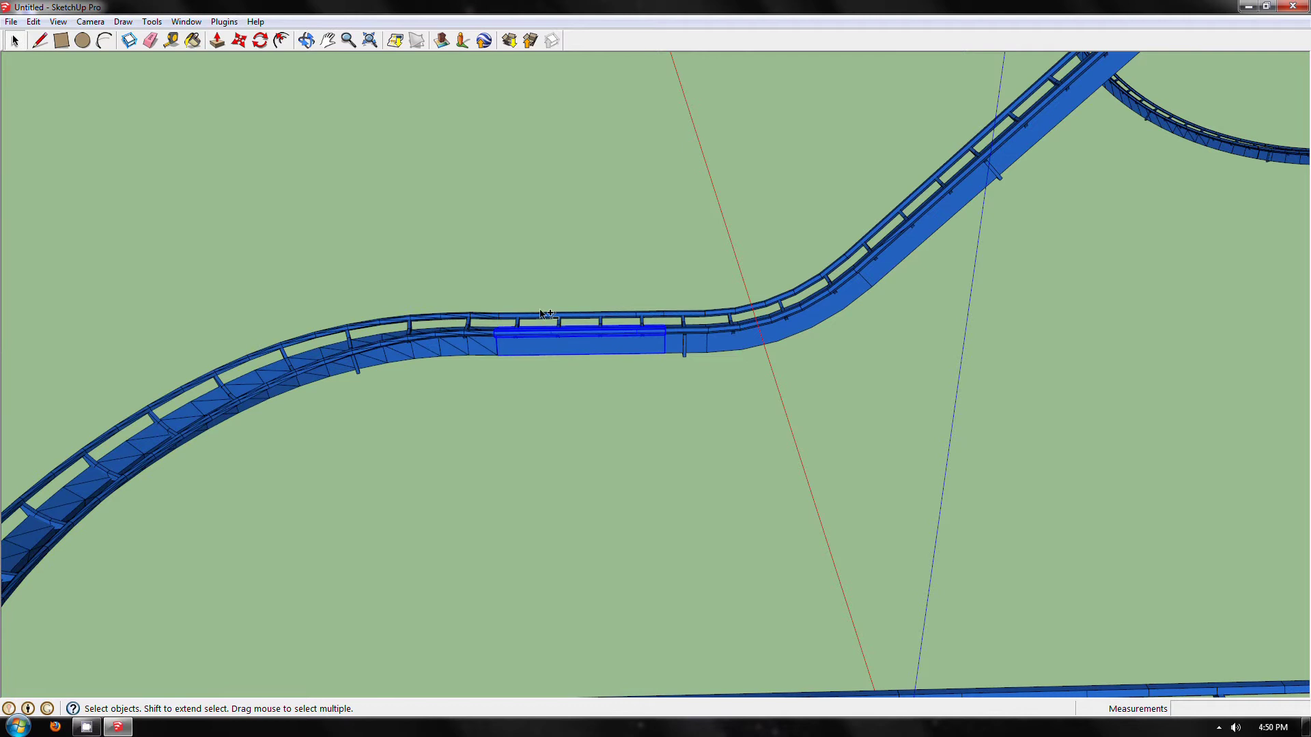
pyautogui.keyDown('shift'); pyautogui.click(544, 314); pyautogui.keyUp('shift')
pyautogui.rightClick(587, 352)
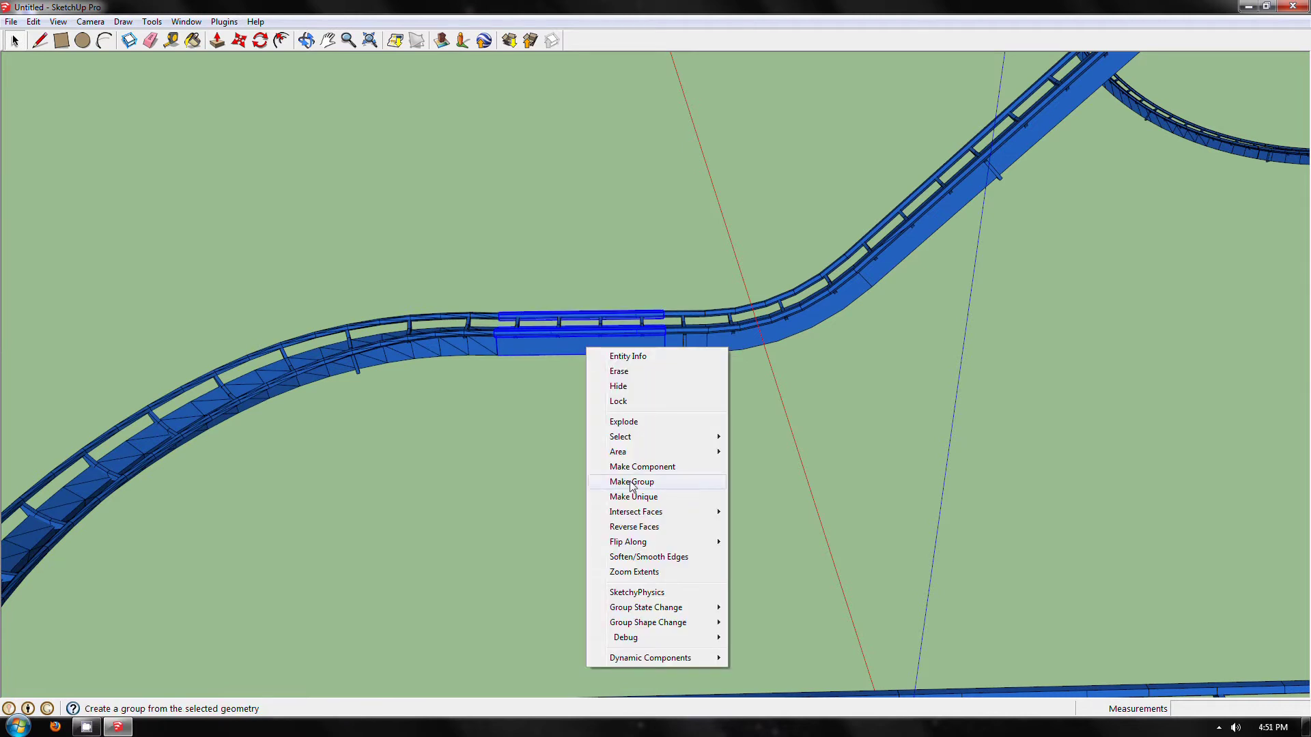
# Group the short straight piece and the upward-curving rails and spine at the foot of the lift hill.
pyautogui.click(706, 336)
pyautogui.keyDown('shift'); pyautogui.click(698, 312); pyautogui.keyUp('shift')
pyautogui.keyDown('shift'); pyautogui.click(721, 344); pyautogui.keyUp('shift')
pyautogui.keyDown('shift'); pyautogui.click(705, 349); pyautogui.keyUp('shift')
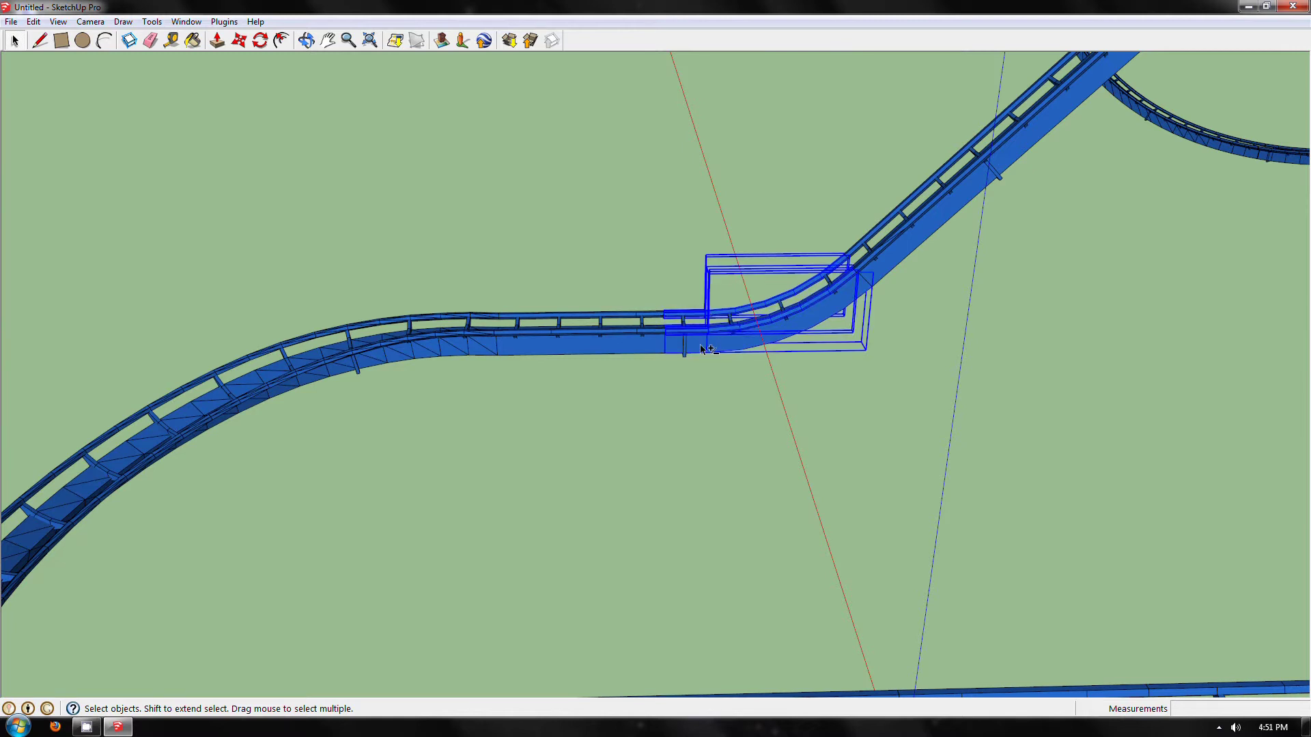
pyautogui.rightClick(701, 347)
pyautogui.click(743, 481)
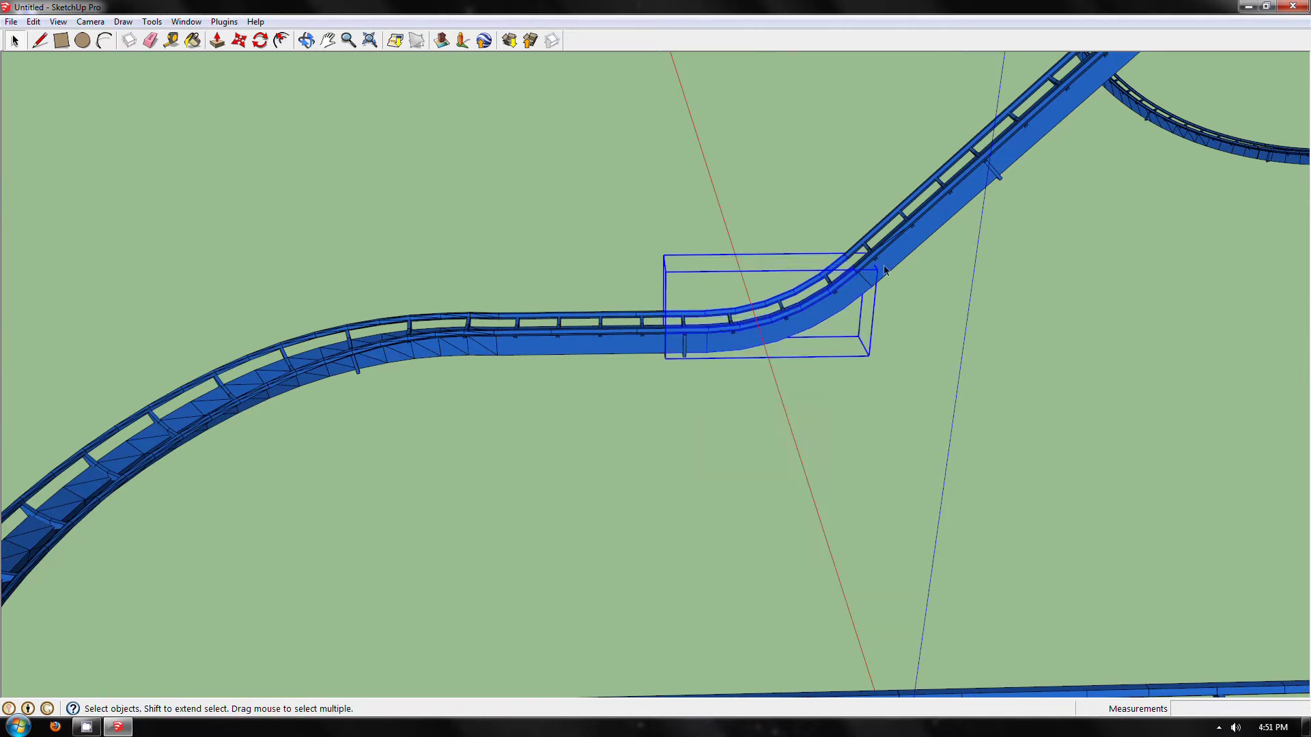
# Select the spine and both rails of the straight lift hill and make them one group.
pyautogui.click(880, 233)
pyautogui.moveTo(881, 233); pyautogui.dragTo(710, 372, button='middle')
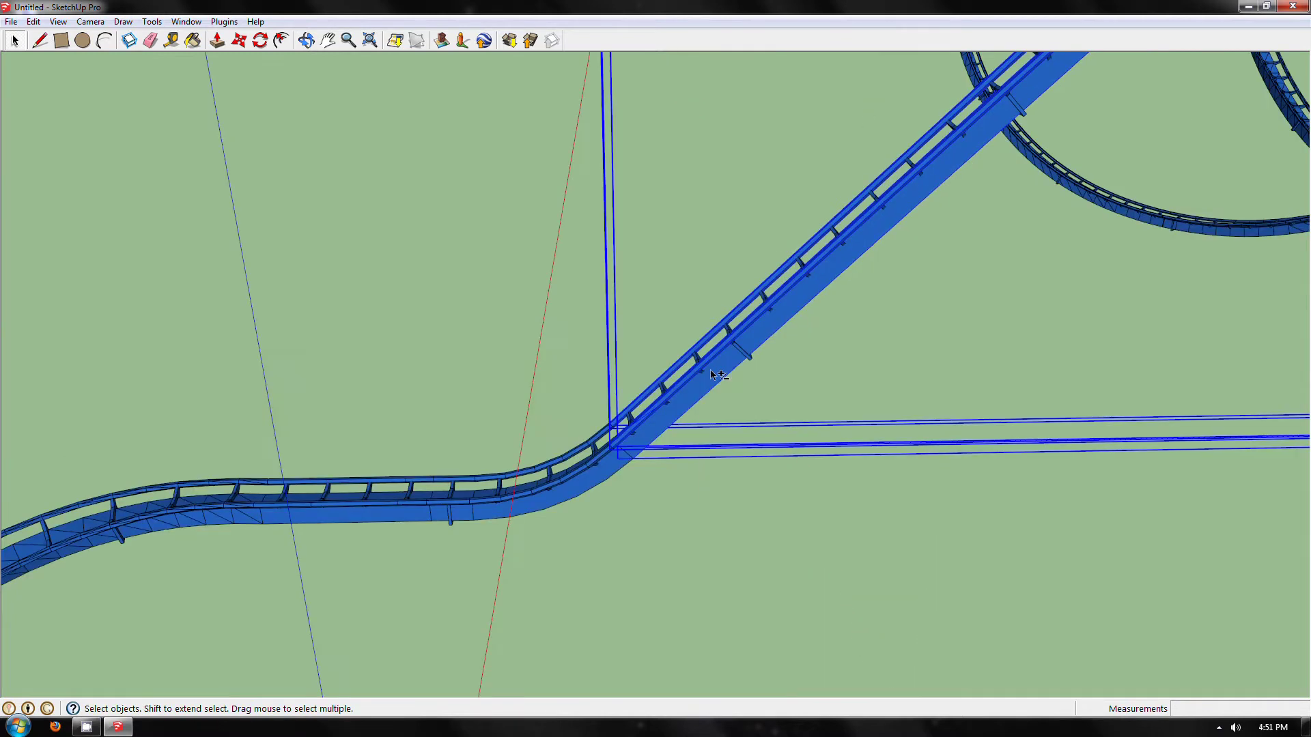
pyautogui.rightClick(710, 372)
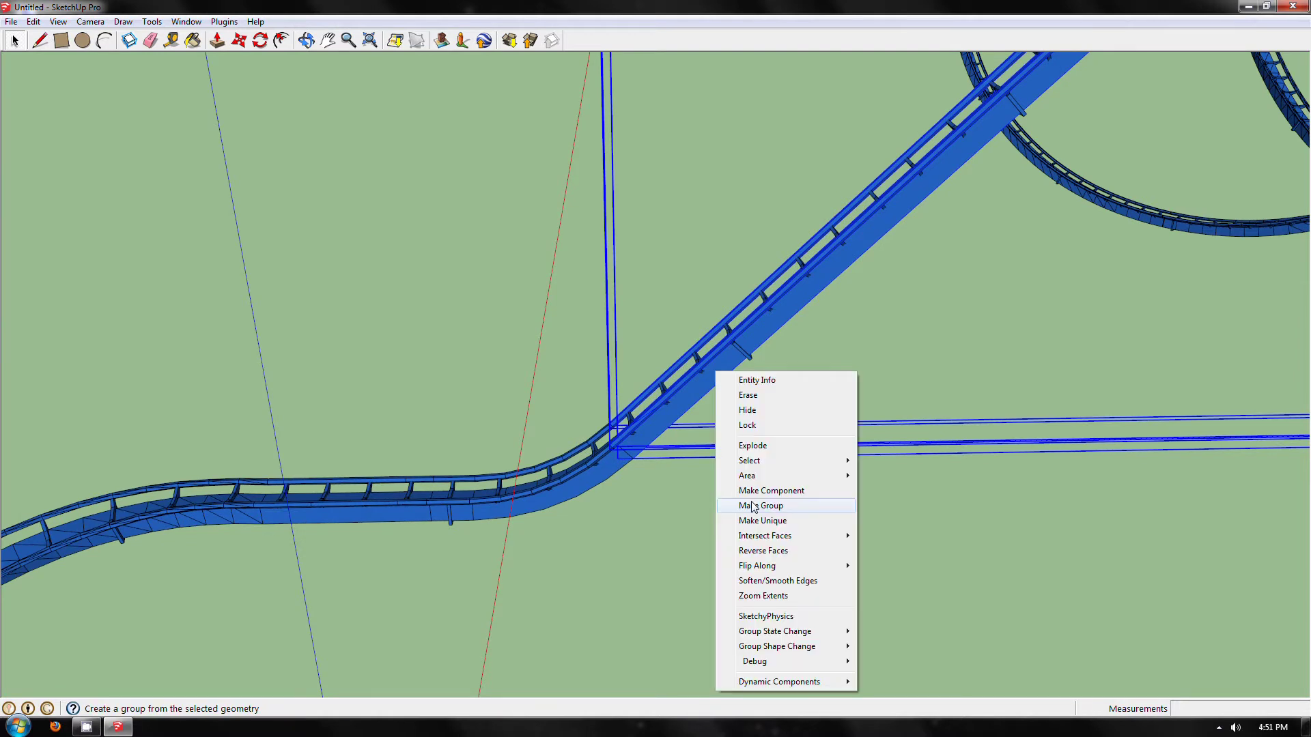
pyautogui.click(754, 505)
# Group the rails and spine of the short curve at the crest of the lift hill.
pyautogui.scroll(-3, 707, 395)
pyautogui.scroll(-4, 586, 325)
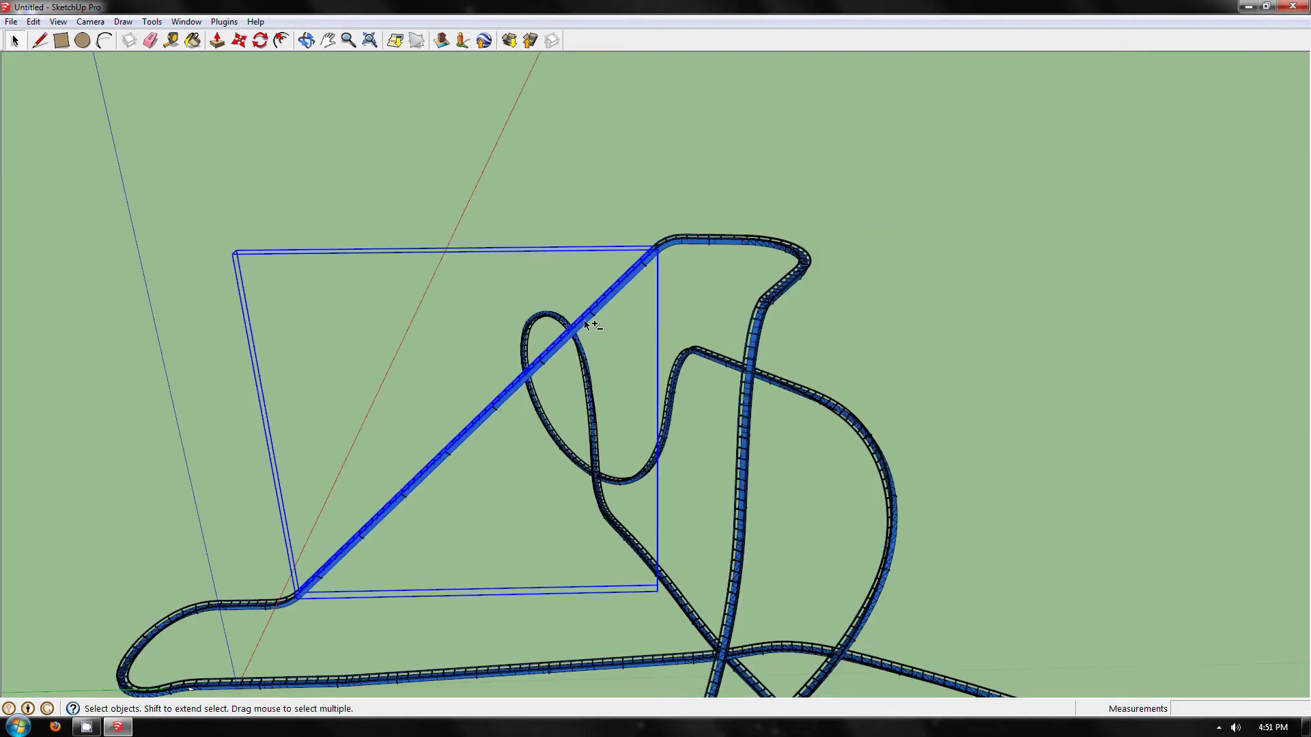
pyautogui.moveTo(555, 376); pyautogui.dragTo(779, 269, button='middle')
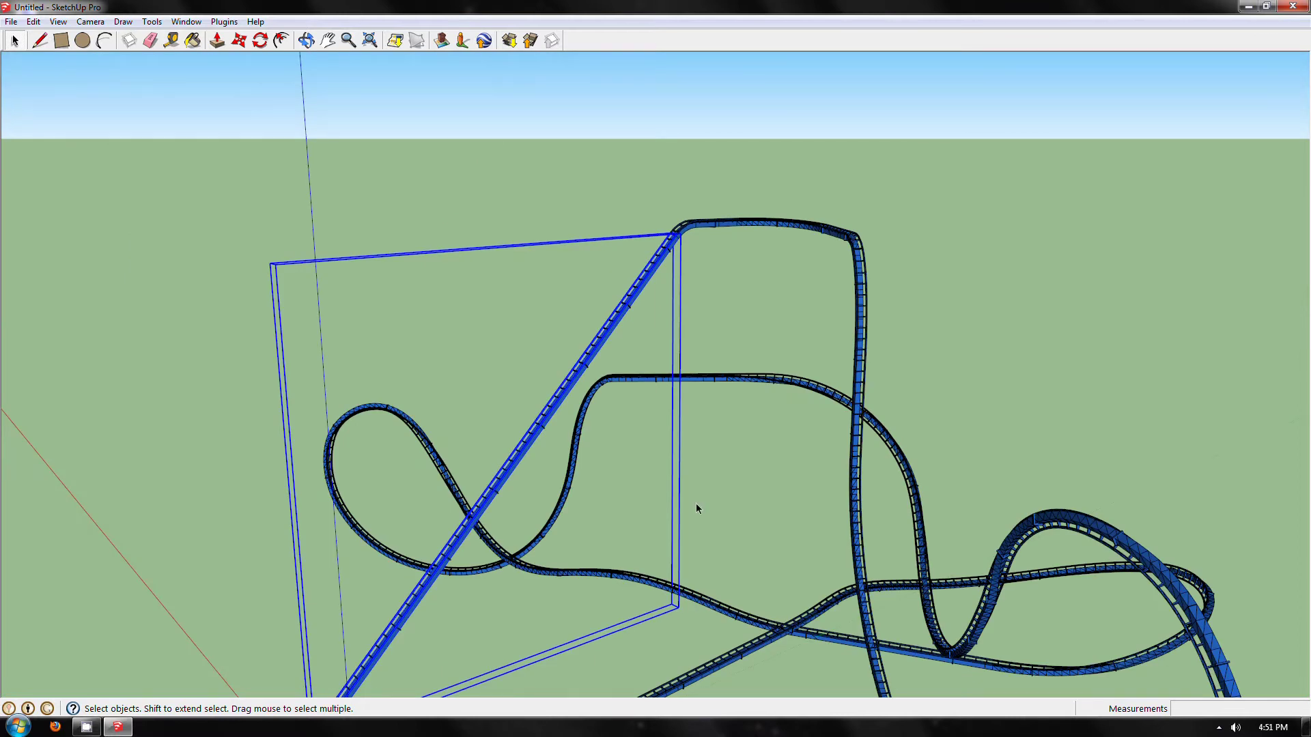
pyautogui.scroll(3, 737, 223)
pyautogui.scroll(1, 622, 236)
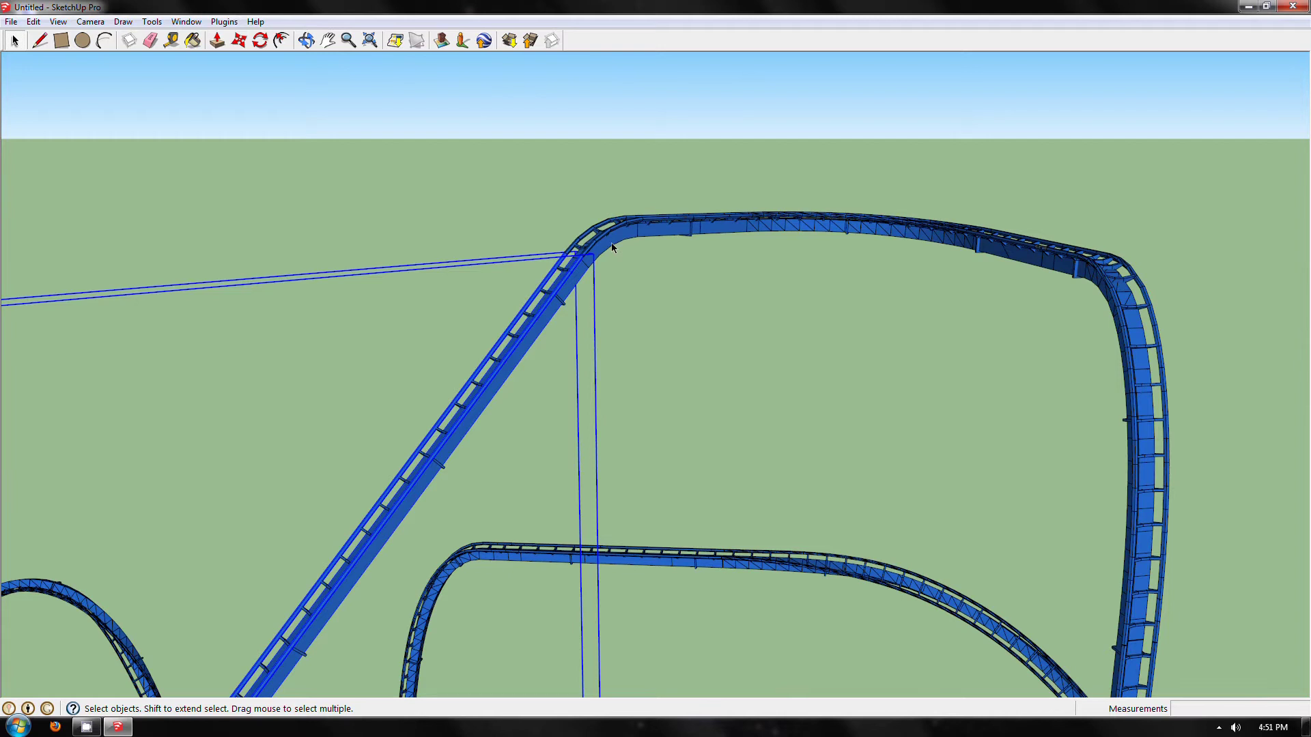
pyautogui.click(612, 243)
pyautogui.scroll(2, 611, 243)
pyautogui.keyDown('shift'); pyautogui.click(594, 231); pyautogui.keyUp('shift')
pyautogui.moveTo(612, 243); pyautogui.dragTo(546, 383, button='middle')
pyautogui.rightClick(538, 403)
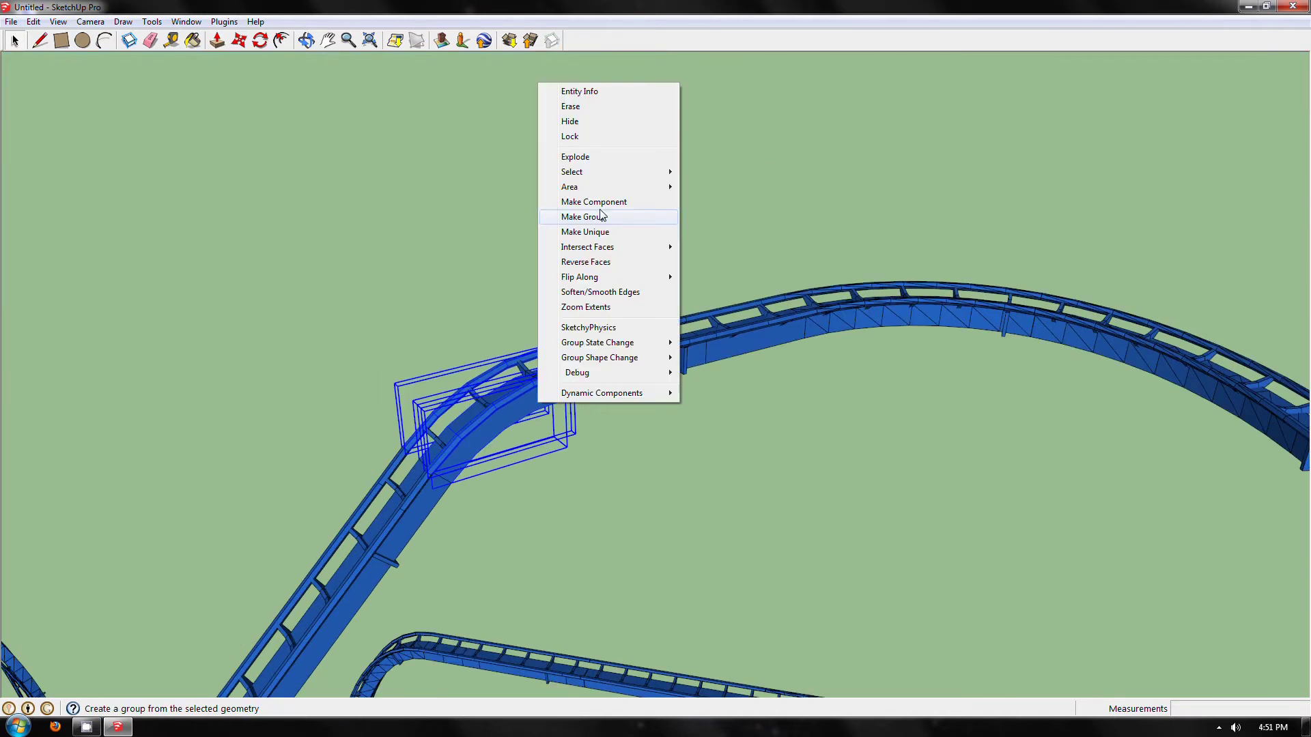
pyautogui.click(600, 216)
# Group the rail and spine pieces of the flat top run leading to the first drop.
pyautogui.click(639, 368)
pyautogui.keyDown('shift'); pyautogui.click(753, 331); pyautogui.keyUp('shift')
pyautogui.moveTo(754, 331); pyautogui.dragTo(729, 316, button='middle')
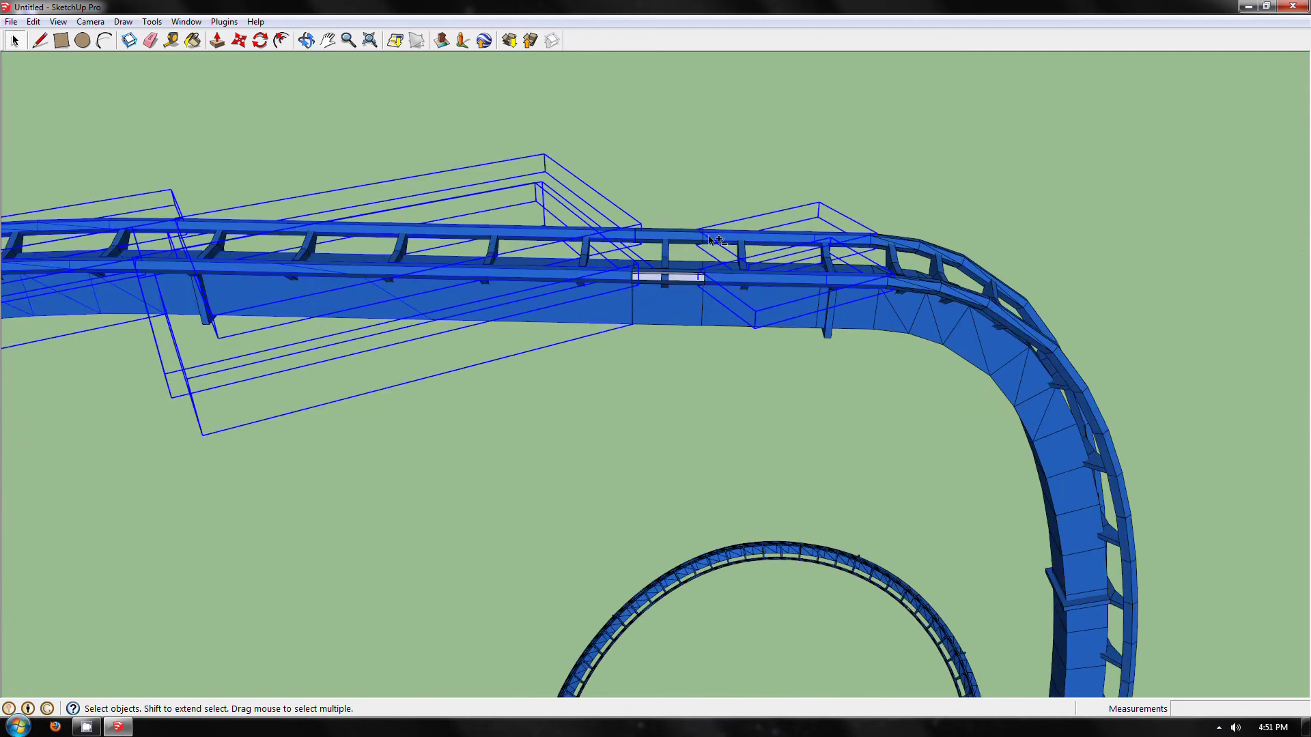
pyautogui.rightClick(727, 312)
pyautogui.click(767, 407)
# Select the rail and spine pieces of the curved drop beyond the flat top run.
pyautogui.click(912, 293)
pyautogui.keyDown('shift'); pyautogui.click(948, 276); pyautogui.keyUp('shift')
pyautogui.keyDown('shift'); pyautogui.click(1031, 403); pyautogui.keyUp('shift')
pyautogui.keyDown('shift'); pyautogui.moveTo(1031, 437); pyautogui.dragTo(592, 334, button='middle'); pyautogui.keyUp('shift')
pyautogui.keyDown('shift'); pyautogui.click(589, 282); pyautogui.keyUp('shift')
pyautogui.moveTo(486, 179); pyautogui.dragTo(245, 268, button='middle')
pyautogui.click(512, 162)
pyautogui.keyDown('shift'); pyautogui.click(673, 308); pyautogui.keyUp('shift')
pyautogui.keyDown('shift'); pyautogui.click(761, 483); pyautogui.keyUp('shift')
pyautogui.keyDown('shift'); pyautogui.click(881, 615); pyautogui.keyUp('shift')
pyautogui.moveTo(881, 615); pyautogui.dragTo(853, 580, button='middle')
pyautogui.click(836, 687)
# Group the rails and spine of the elevated straight run between the steep bend and the next curve.
pyautogui.moveTo(904, 540); pyautogui.dragTo(821, 387, button='middle')
pyautogui.click(821, 392)
pyautogui.keyDown('shift'); pyautogui.click(478, 393); pyautogui.keyUp('shift')
pyautogui.rightClick(476, 399)
pyautogui.click(541, 515)
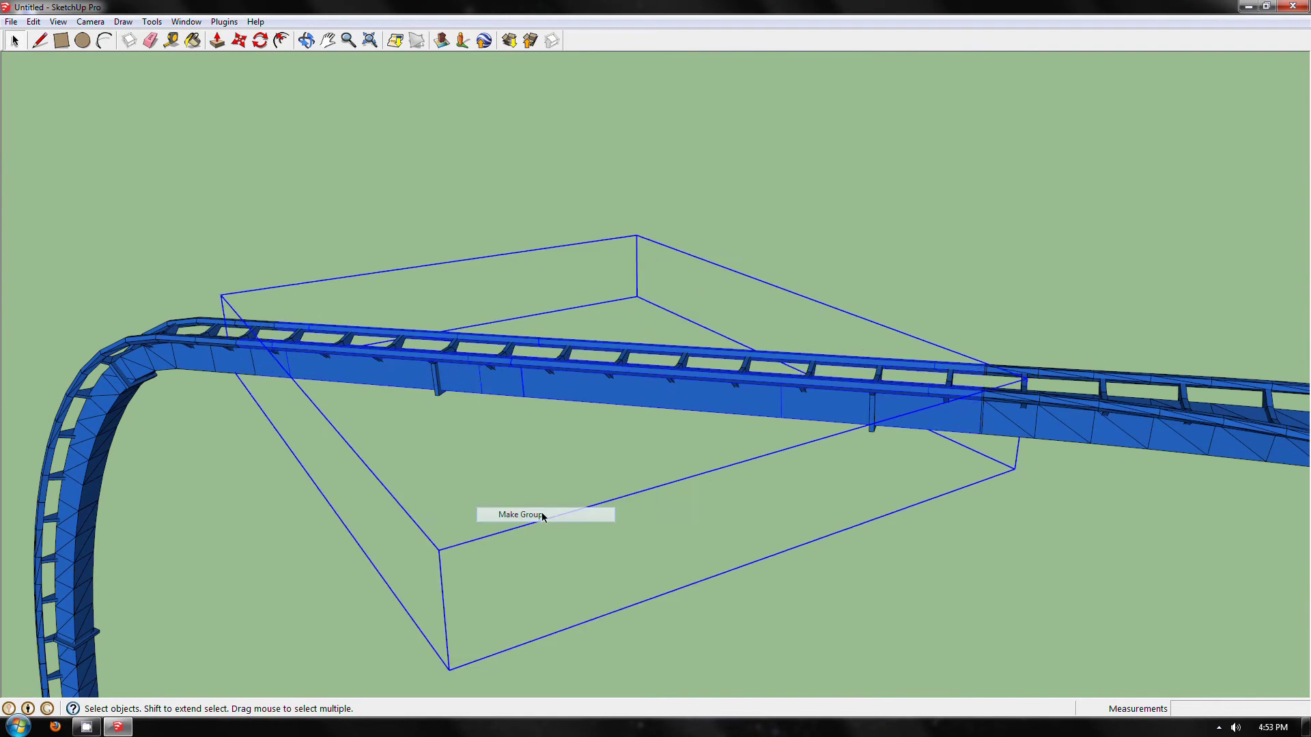
# Select the rail and spine pieces of the curved track that follows the elevated straight run.
pyautogui.moveTo(541, 515); pyautogui.dragTo(749, 372, button='middle')
pyautogui.click(749, 365)
pyautogui.keyDown('shift'); pyautogui.click(806, 362); pyautogui.keyUp('shift')
pyautogui.keyDown('shift'); pyautogui.moveTo(562, 423); pyautogui.dragTo(849, 249, button='middle'); pyautogui.keyUp('shift')
pyautogui.click(848, 249)
pyautogui.keyDown('shift'); pyautogui.moveTo(785, 560); pyautogui.dragTo(874, 300, button='middle'); pyautogui.keyUp('shift')
pyautogui.keyDown('shift'); pyautogui.click(819, 235); pyautogui.keyUp('shift')
pyautogui.keyDown('shift'); pyautogui.click(769, 441); pyautogui.keyUp('shift')
pyautogui.moveTo(478, 580); pyautogui.dragTo(661, 548, button='middle')
pyautogui.keyDown('shift'); pyautogui.click(661, 548); pyautogui.keyUp('shift')
pyautogui.click(410, 539)
pyautogui.scroll(-4, 661, 549)
# Select the rails and spine of the large loop and make them one group.
pyautogui.keyDown('shift'); pyautogui.click(594, 107); pyautogui.keyUp('shift')
pyautogui.moveTo(594, 106); pyautogui.dragTo(533, 437, button='middle')
pyautogui.click(819, 219)
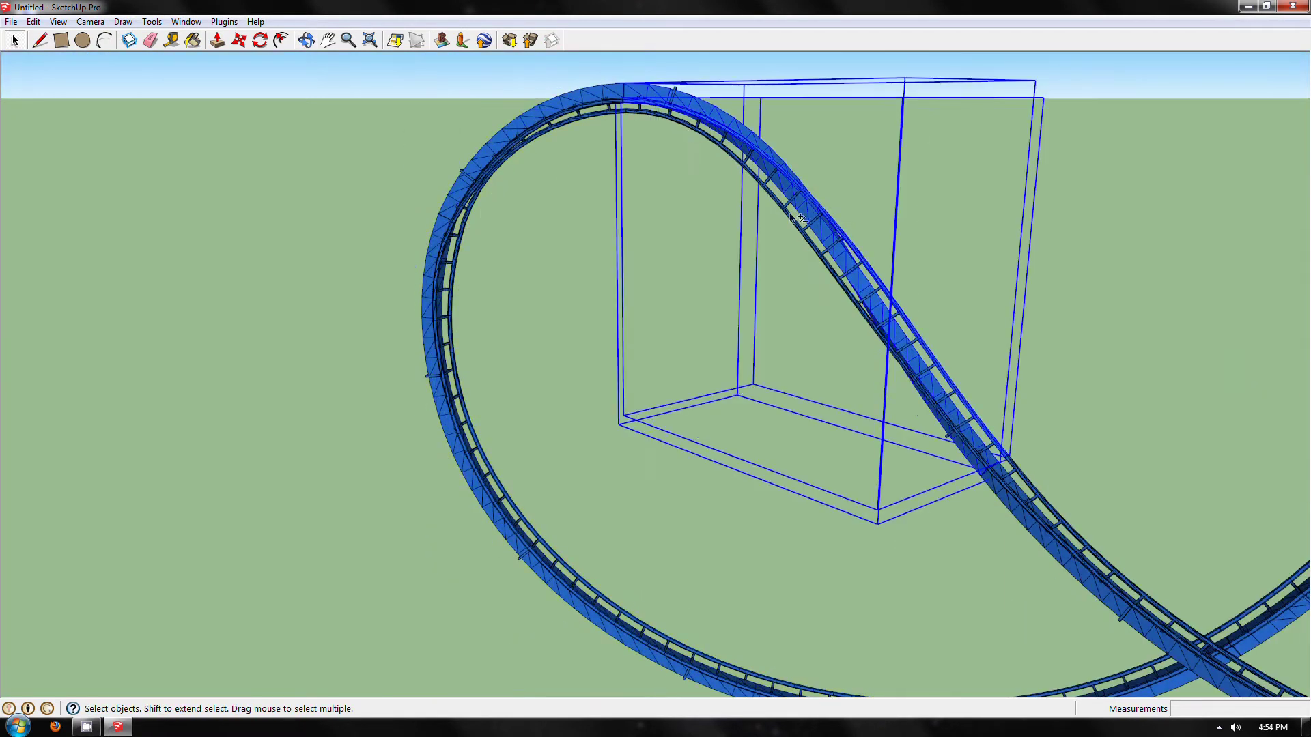
pyautogui.keyDown('shift'); pyautogui.click(1093, 567); pyautogui.keyUp('shift')
pyautogui.keyDown('shift'); pyautogui.moveTo(1198, 645); pyautogui.dragTo(866, 420, button='middle'); pyautogui.keyUp('shift')
pyautogui.rightClick(865, 420)
pyautogui.click(907, 247)
# Group the rails and spine of the gentle curved section that descends into the low straight run.
pyautogui.moveTo(906, 247); pyautogui.dragTo(509, 468, button='middle')
pyautogui.rightClick(510, 468)
pyautogui.click(564, 286)
pyautogui.click(773, 536)
pyautogui.moveTo(773, 535); pyautogui.dragTo(814, 403, button='middle')
pyautogui.keyDown('shift'); pyautogui.click(837, 464); pyautogui.keyUp('shift')
pyautogui.rightClick(838, 471)
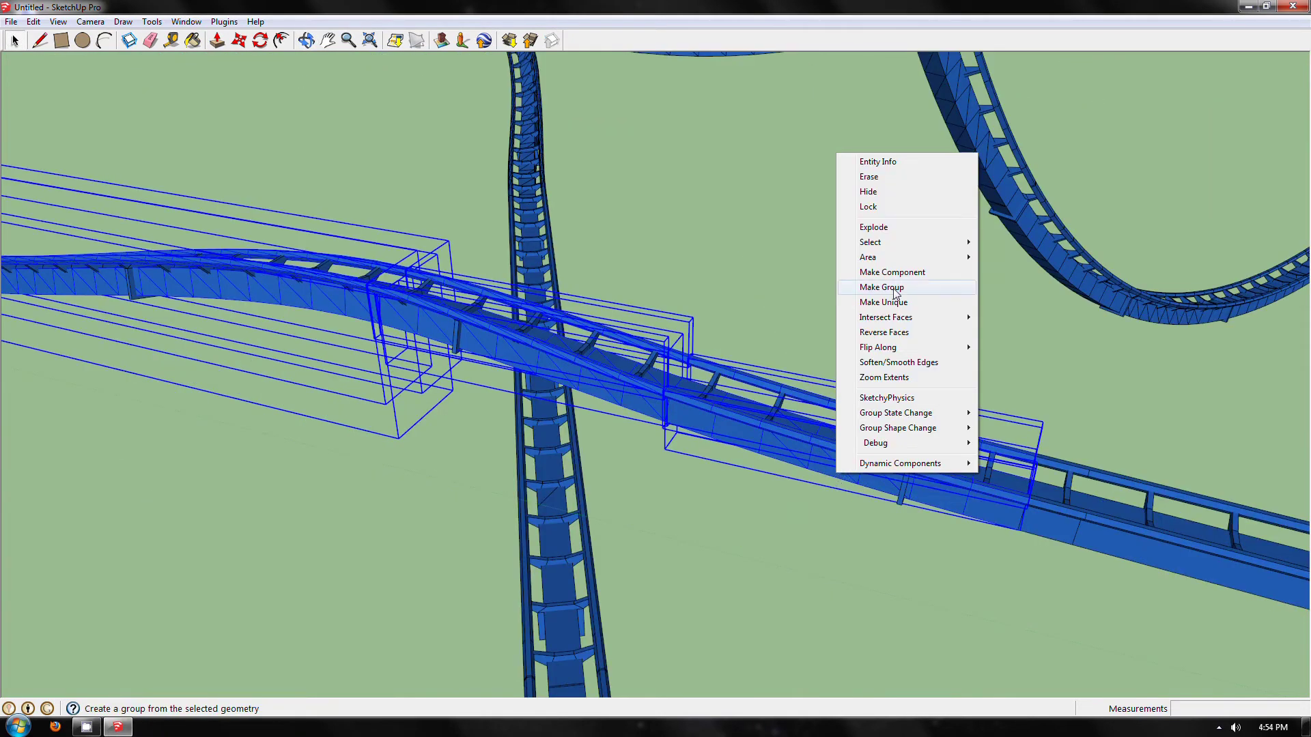
pyautogui.click(892, 291)
# Group the rail and spine pieces at the start of the low straight, just past the gentle curve.
pyautogui.click(642, 366)
pyautogui.scroll(2, 642, 366)
pyautogui.keyDown('shift'); pyautogui.click(673, 363); pyautogui.keyUp('shift')
pyautogui.rightClick(748, 380)
pyautogui.click(819, 507)
# Select the rails and spine pieces along the long low straight run and make them one group.
pyautogui.click(902, 379)
pyautogui.click(1024, 388)
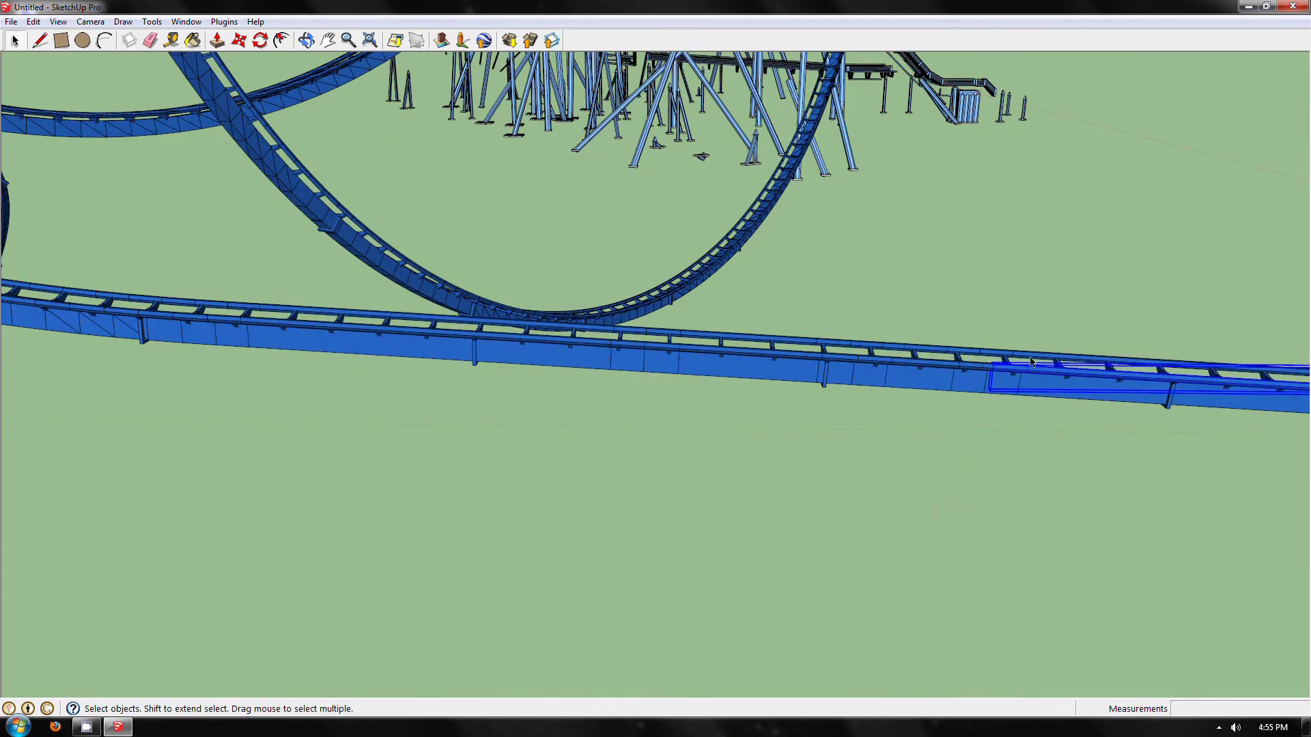
pyautogui.keyDown('shift'); pyautogui.moveTo(1120, 393); pyautogui.dragTo(852, 389, button='middle'); pyautogui.keyUp('shift')
pyautogui.click(908, 403)
pyautogui.click(1072, 408)
pyautogui.keyDown('shift'); pyautogui.moveTo(1200, 420); pyautogui.dragTo(739, 419, button='middle'); pyautogui.keyUp('shift')
pyautogui.moveTo(785, 381); pyautogui.dragTo(754, 429)
pyautogui.scroll(3, 778, 428)
pyautogui.rightClick(734, 428)
pyautogui.click(794, 246)
# Select the remaining rail and spine pieces where the long straight run meets the low turnaround.
pyautogui.click(829, 403)
pyautogui.keyDown('shift'); pyautogui.moveTo(822, 379); pyautogui.dragTo(633, 391, button='middle'); pyautogui.keyUp('shift')
pyautogui.keyDown('shift'); pyautogui.moveTo(1161, 416); pyautogui.dragTo(491, 389, button='middle'); pyautogui.keyUp('shift')
pyautogui.click(887, 382)
pyautogui.keyDown('shift'); pyautogui.click(912, 410); pyautogui.keyUp('shift')
pyautogui.scroll(-3, 916, 442)
pyautogui.click(691, 440)
pyautogui.scroll(-8, 691, 441)
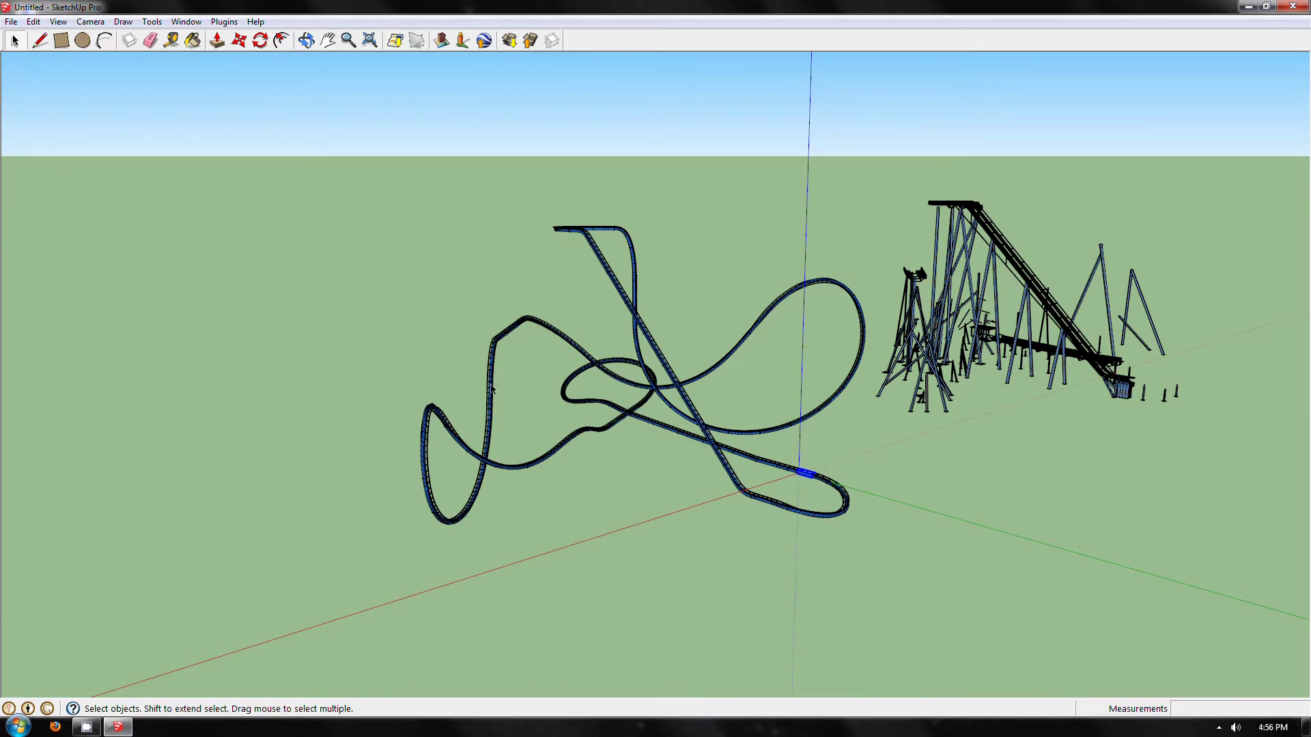
# Select all the crossties around the low curved turnaround and make them one group.
pyautogui.scroll(2, 695, 485)
pyautogui.scroll(3, 694, 485)
pyautogui.keyDown('shift'); pyautogui.moveTo(734, 413); pyautogui.dragTo(504, 464, button='middle'); pyautogui.keyUp('shift')
pyautogui.scroll(2, 489, 599)
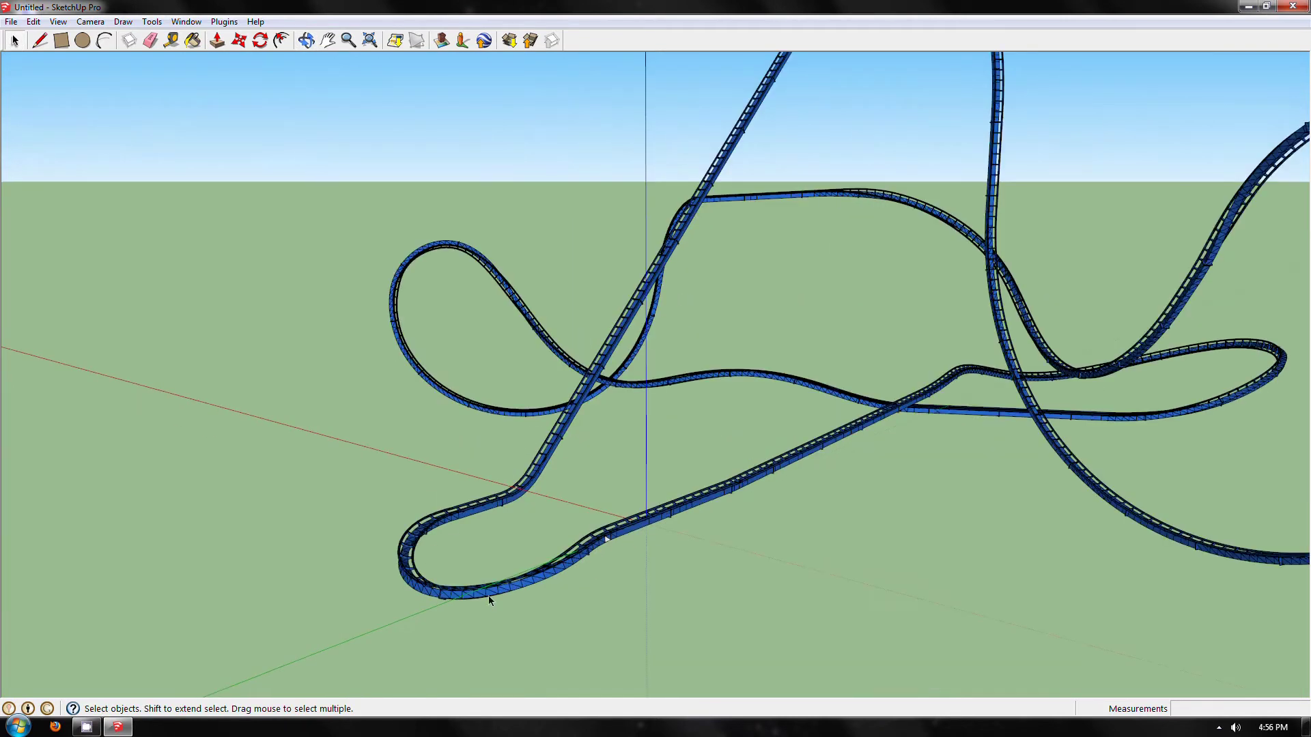
pyautogui.scroll(3, 489, 600)
pyautogui.moveTo(691, 534); pyautogui.dragTo(438, 537, button='middle')
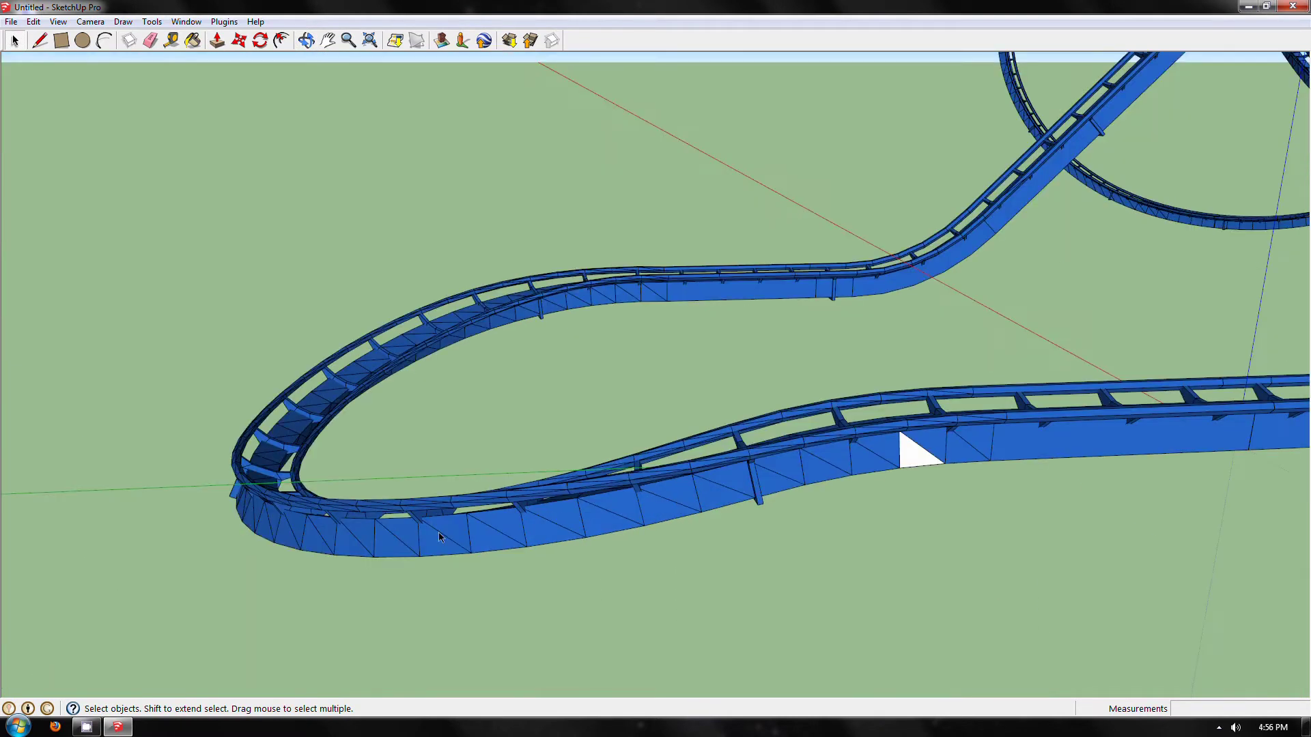
pyautogui.scroll(-3, 438, 536)
pyautogui.moveTo(233, 325); pyautogui.dragTo(606, 557)
pyautogui.scroll(2, 475, 522)
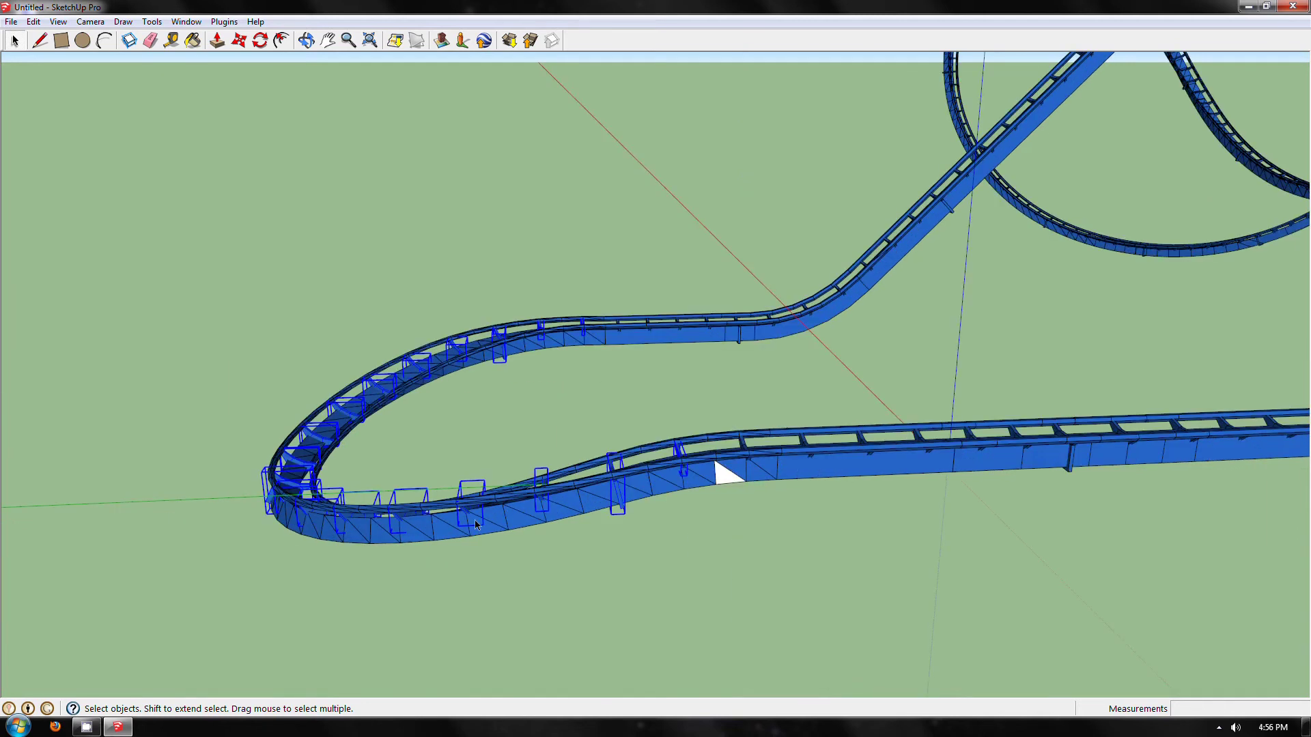
pyautogui.scroll(2, 757, 441)
pyautogui.keyDown('shift'); pyautogui.click(774, 390); pyautogui.keyUp('shift')
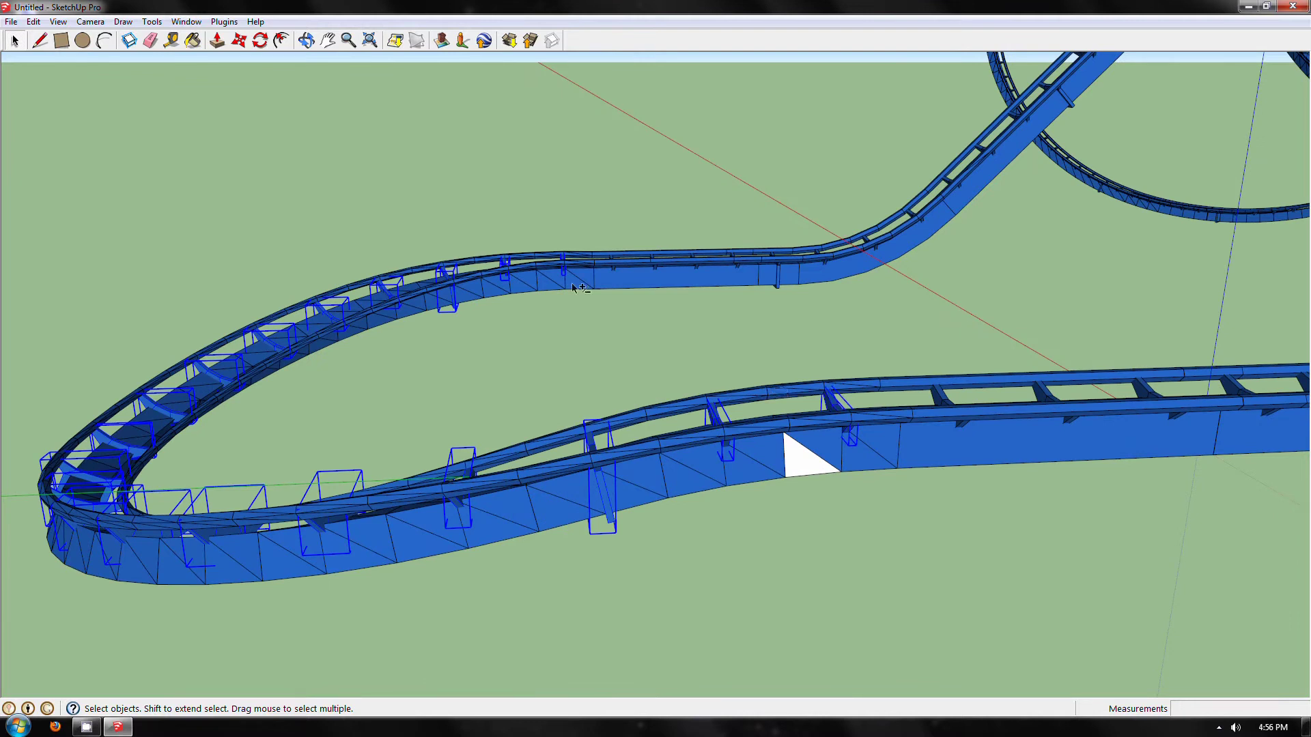
pyautogui.rightClick(608, 493)
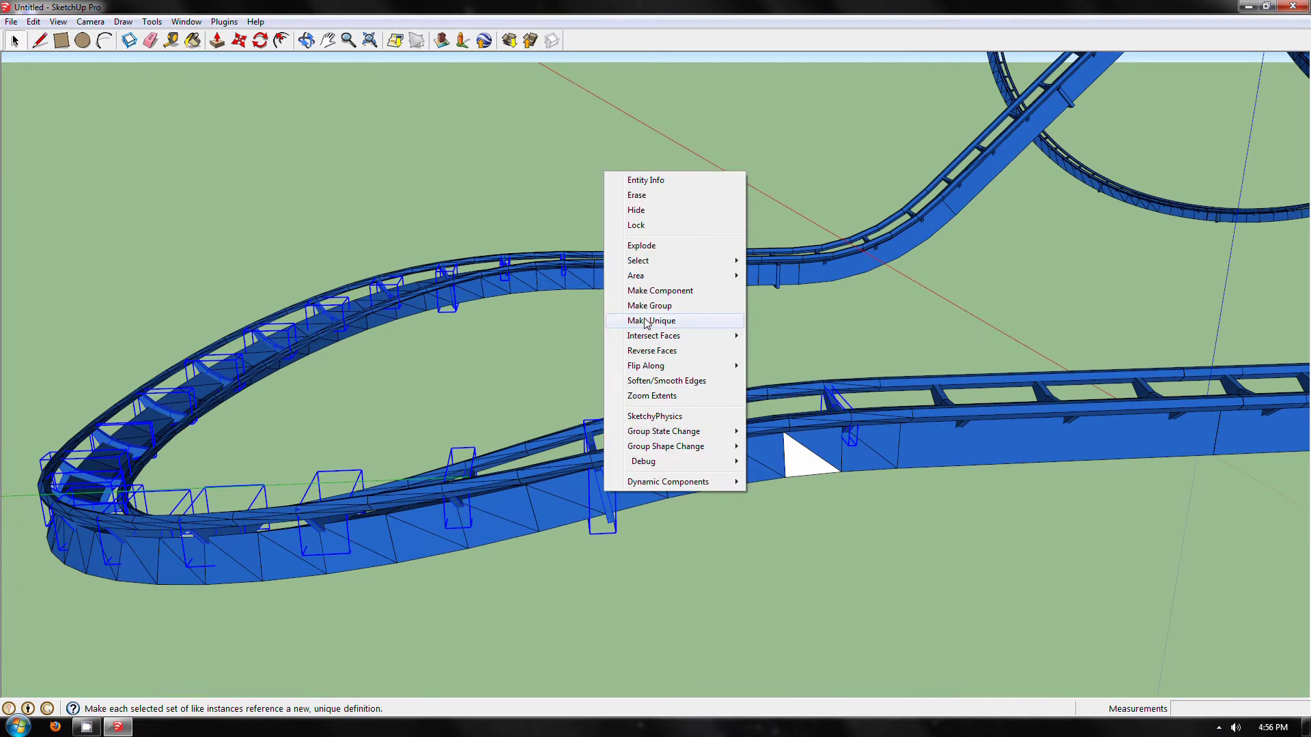
pyautogui.click(646, 321)
pyautogui.click(700, 445)
# Group the support connector tie with the crossties of the upward curve at the foot of the lift hill.
pyautogui.scroll(-3, 700, 446)
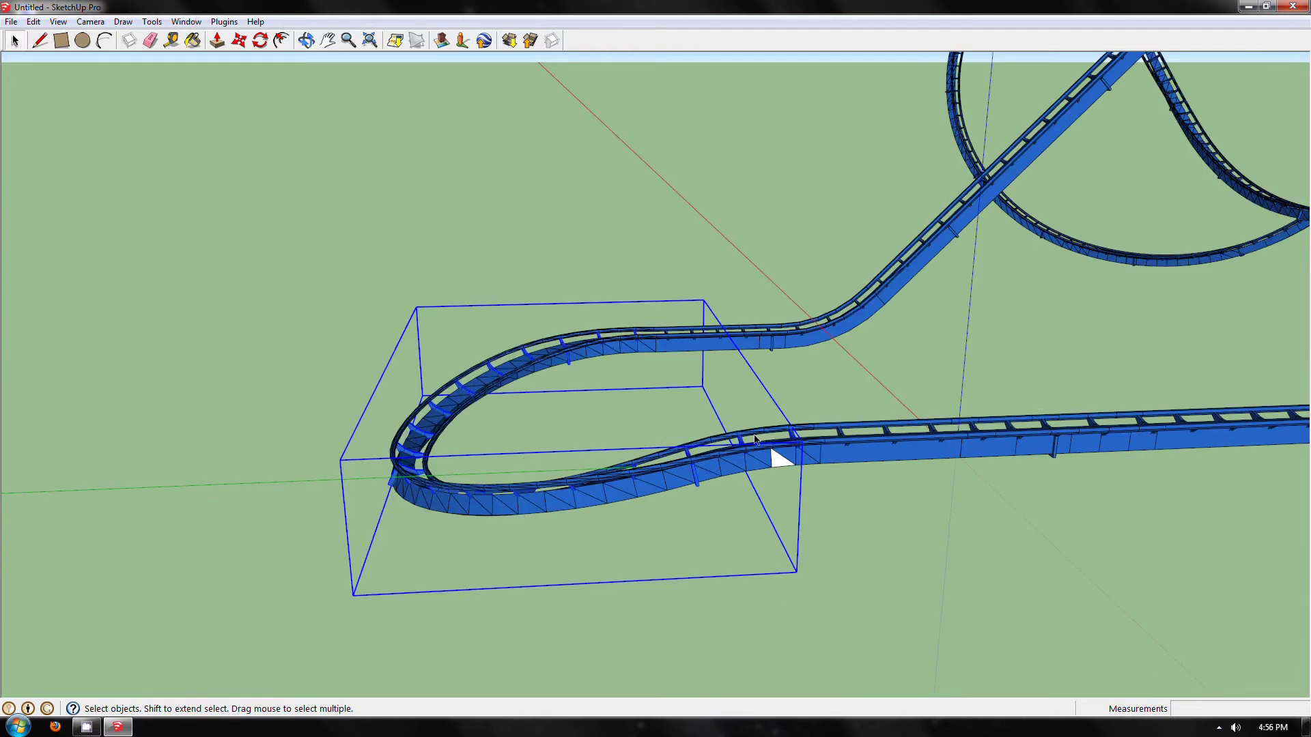
pyautogui.scroll(5, 755, 440)
pyautogui.click(728, 332)
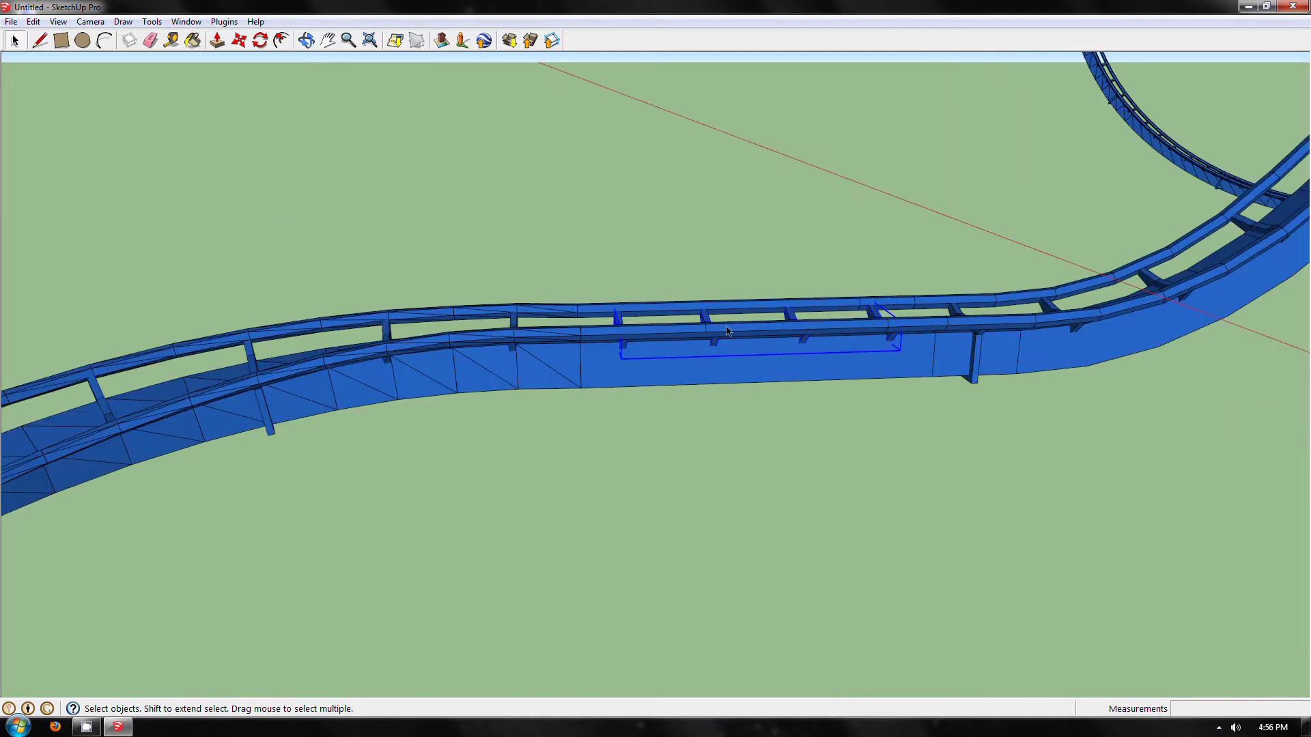
pyautogui.moveTo(727, 331); pyautogui.dragTo(629, 476, button='middle')
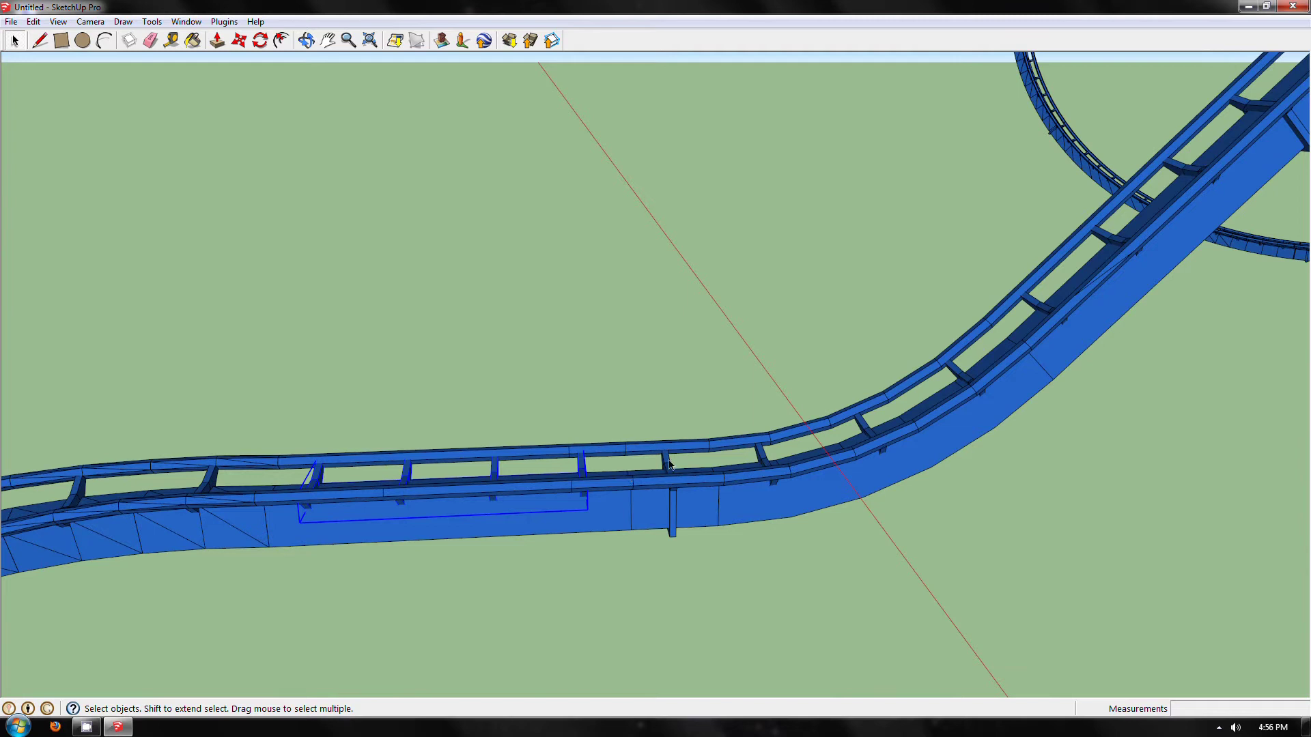
pyautogui.click(669, 464)
pyautogui.keyDown('shift'); pyautogui.click(868, 431); pyautogui.keyUp('shift')
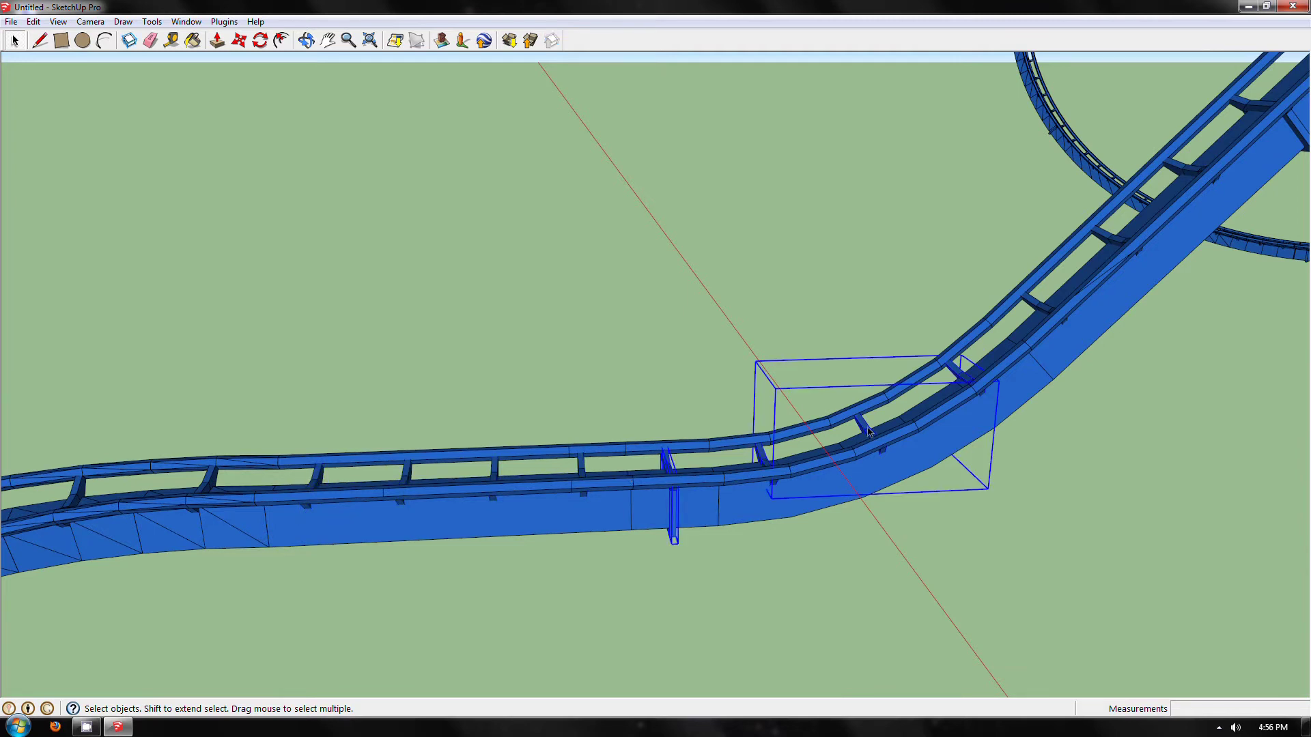
pyautogui.click(673, 471)
pyautogui.click(671, 466)
pyautogui.rightClick(767, 456)
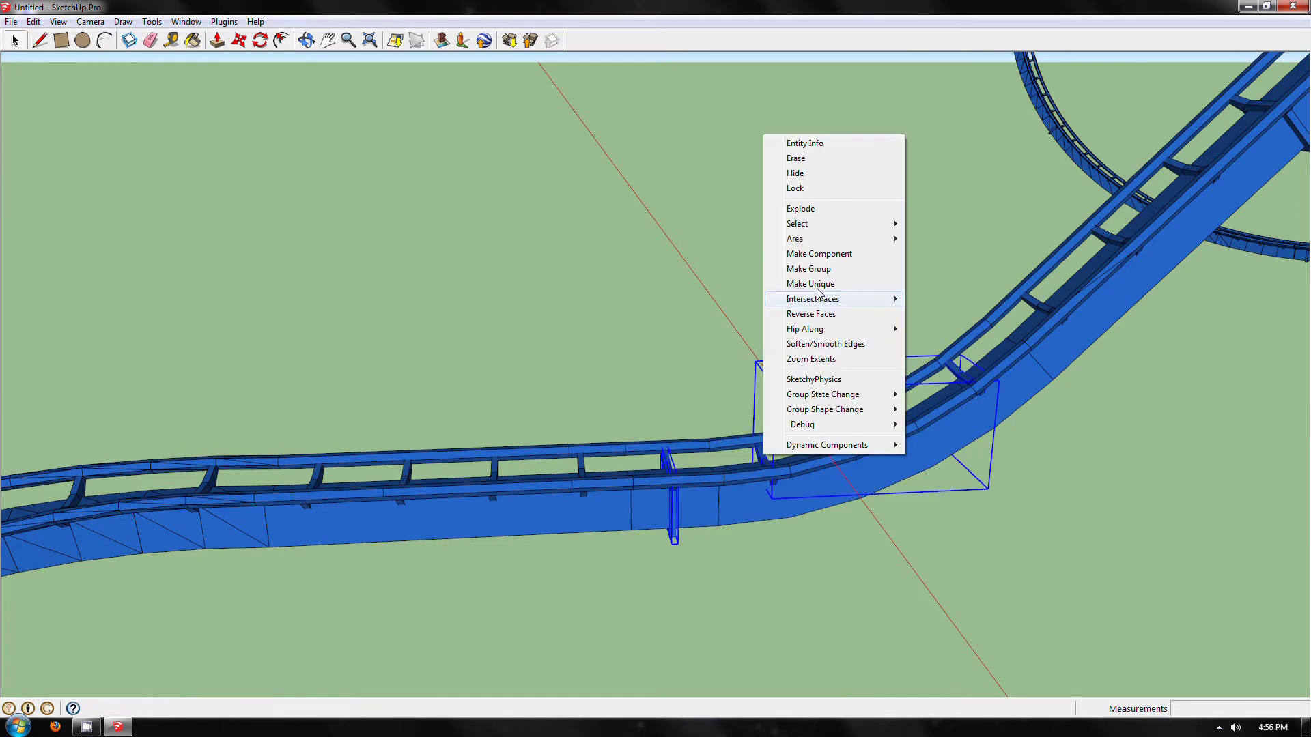
pyautogui.click(820, 270)
# Group the crossties section by section along the high turn and the curved track beyond it.
pyautogui.click(584, 468)
pyautogui.moveTo(584, 467); pyautogui.dragTo(601, 498, button='middle')
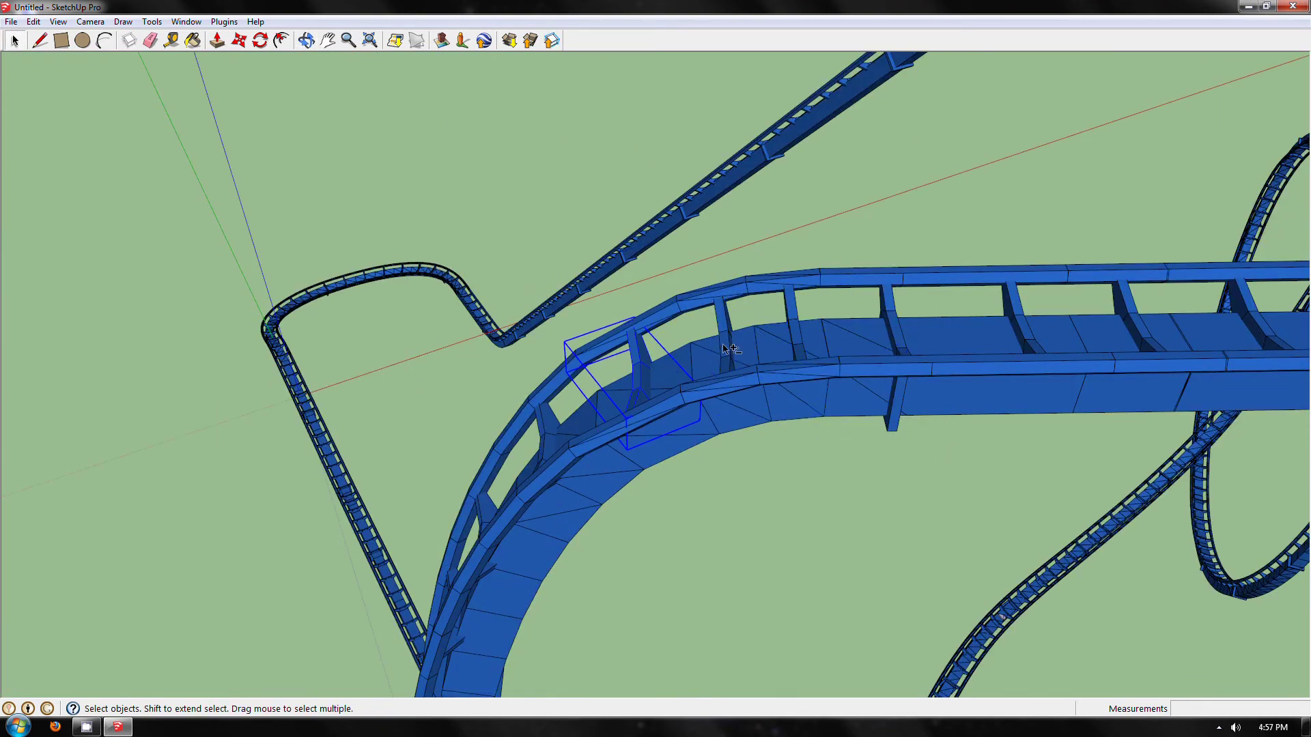
pyautogui.rightClick(795, 336)
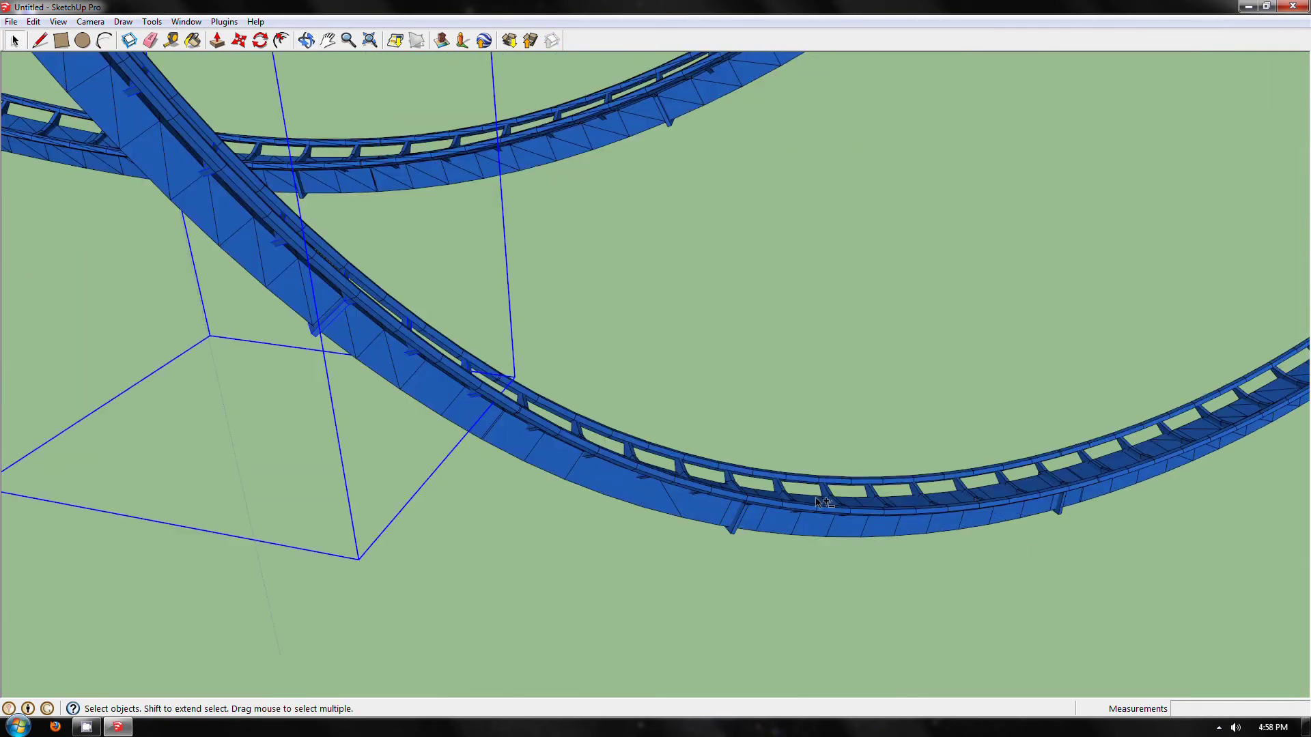
pyautogui.rightClick(1046, 150)
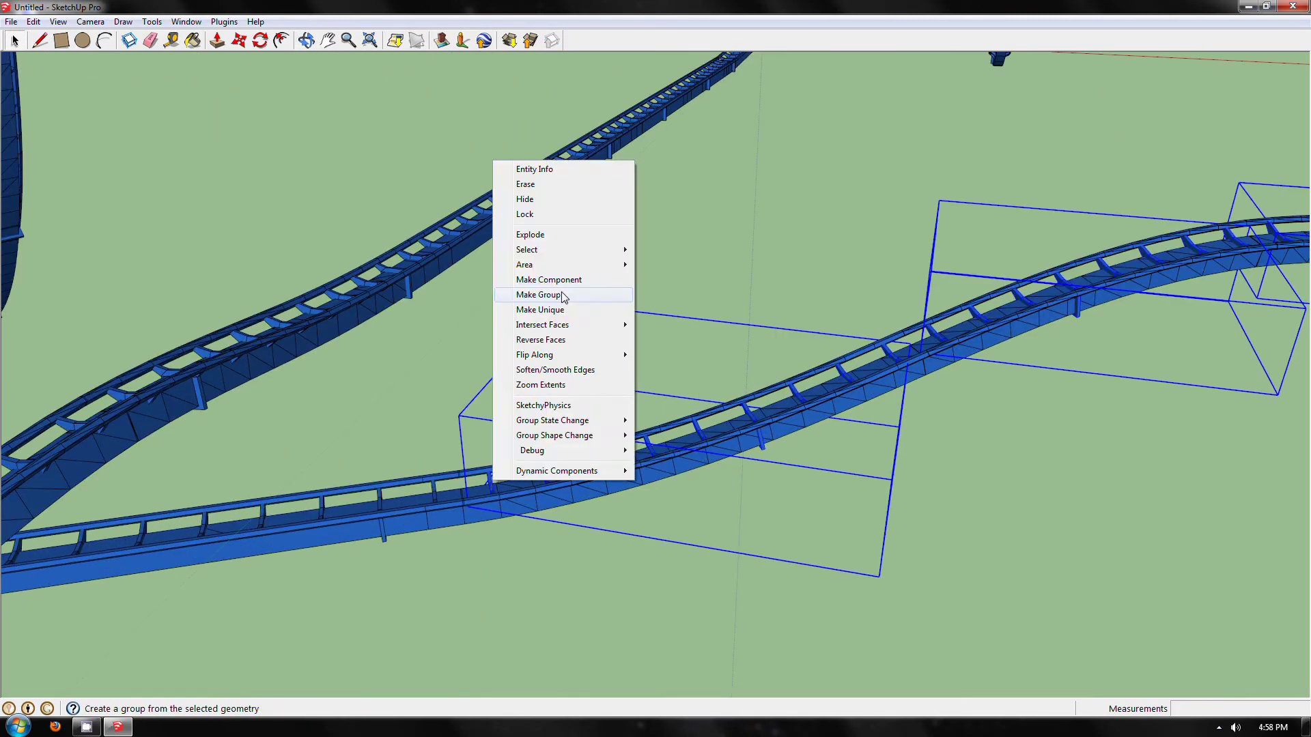
pyautogui.rightClick(683, 279)
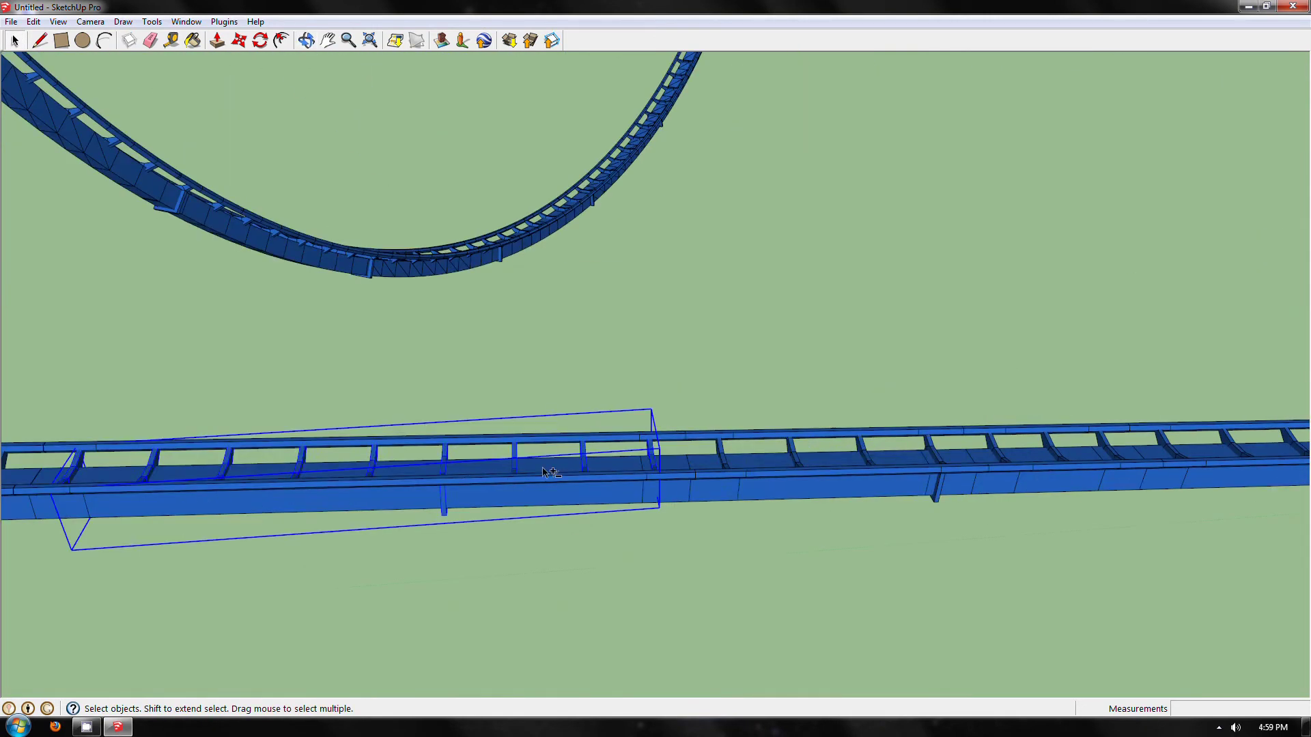
# Group the crossties along the long low straight run leading back to the turnaround.
pyautogui.rightClick(717, 131)
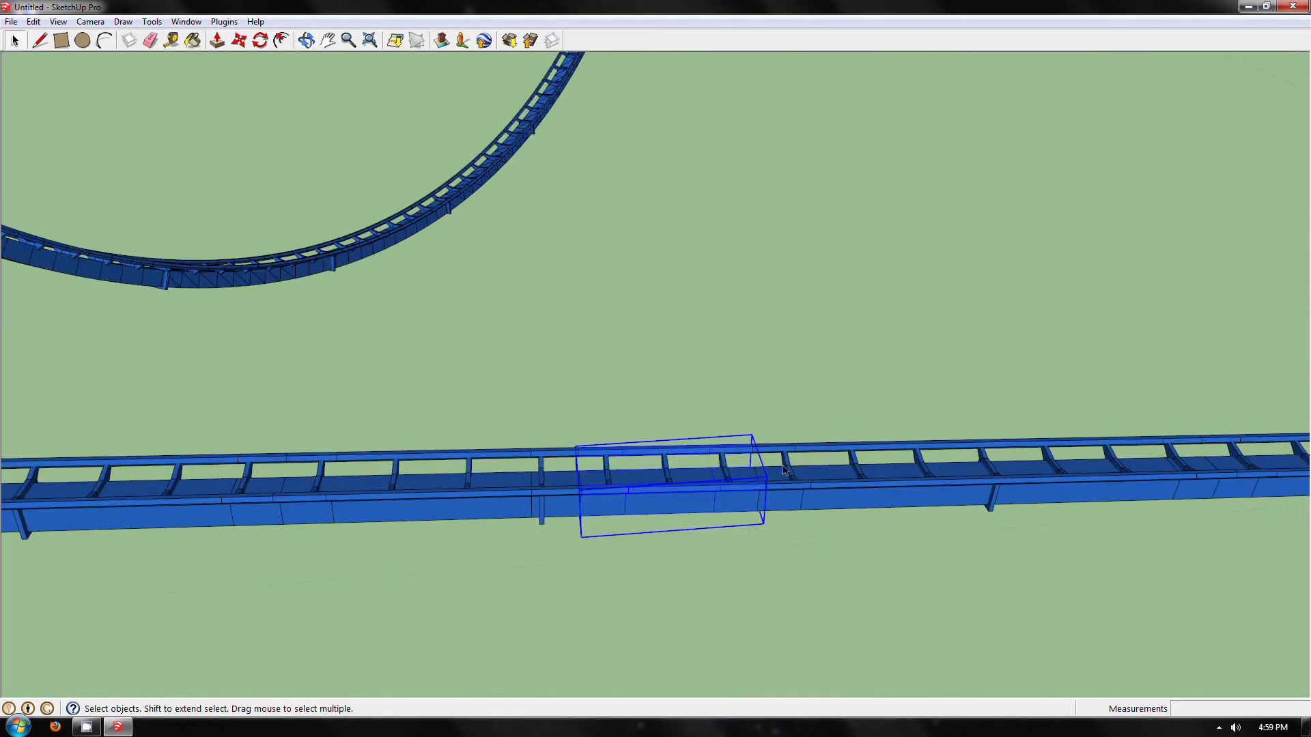
pyautogui.rightClick(791, 143)
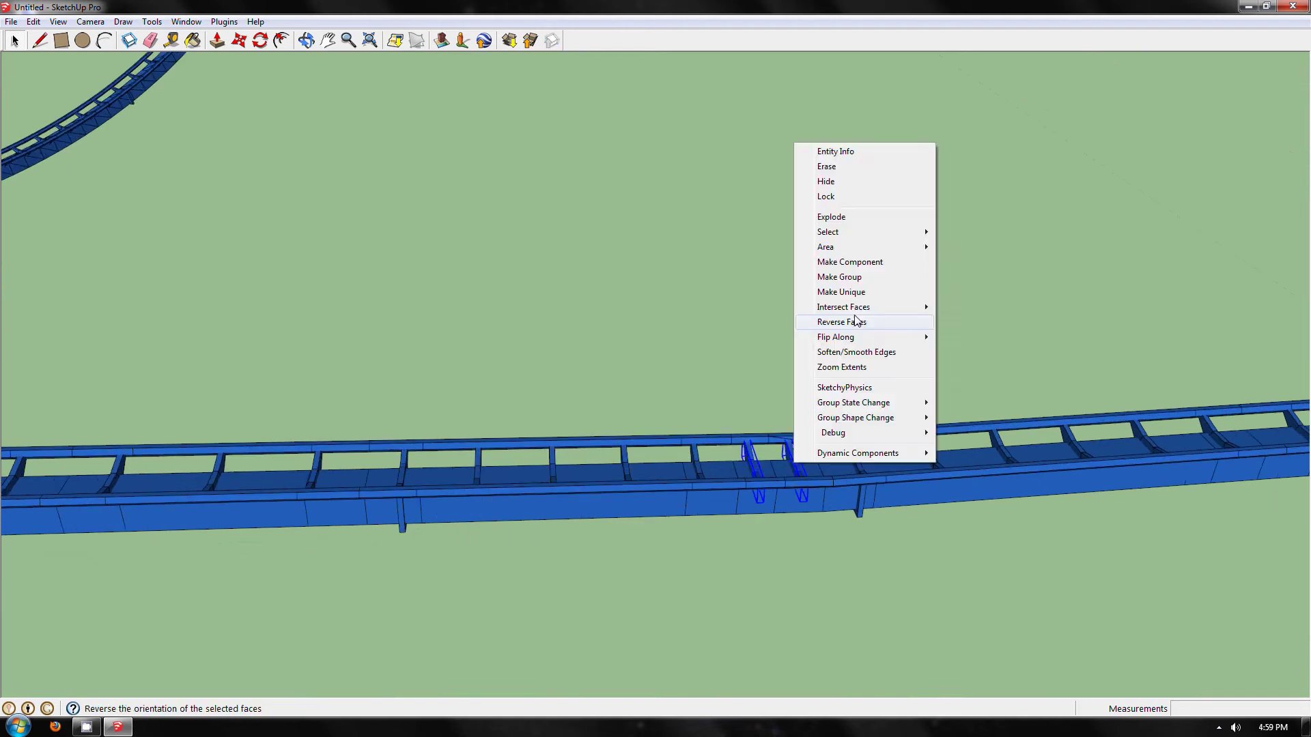
pyautogui.click(907, 443)
pyautogui.keyDown('shift'); pyautogui.moveTo(907, 438); pyautogui.dragTo(468, 503, button='middle'); pyautogui.keyUp('shift')
pyautogui.click(656, 456)
pyautogui.click(821, 517)
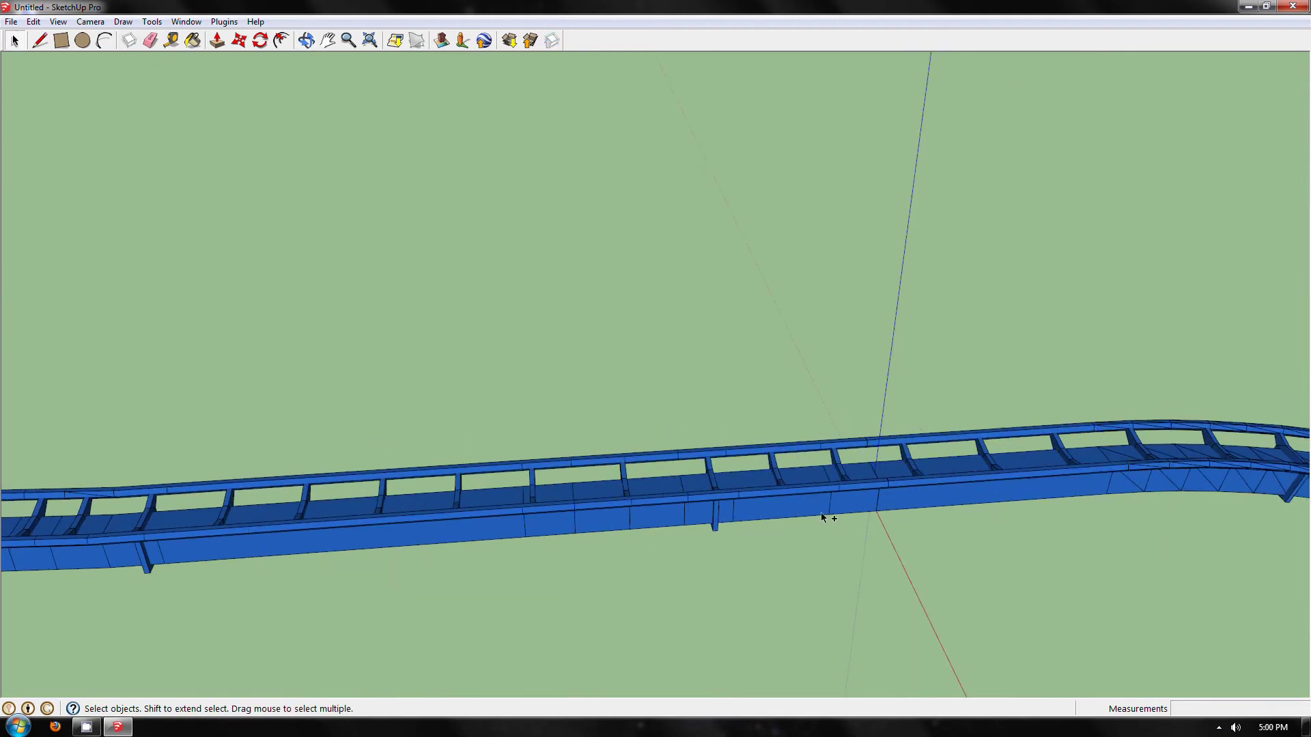
# Inspect the whole regrouped track from several angles, including a close view of the flat run's rails and spine.
pyautogui.hotkey('shift', 'z')
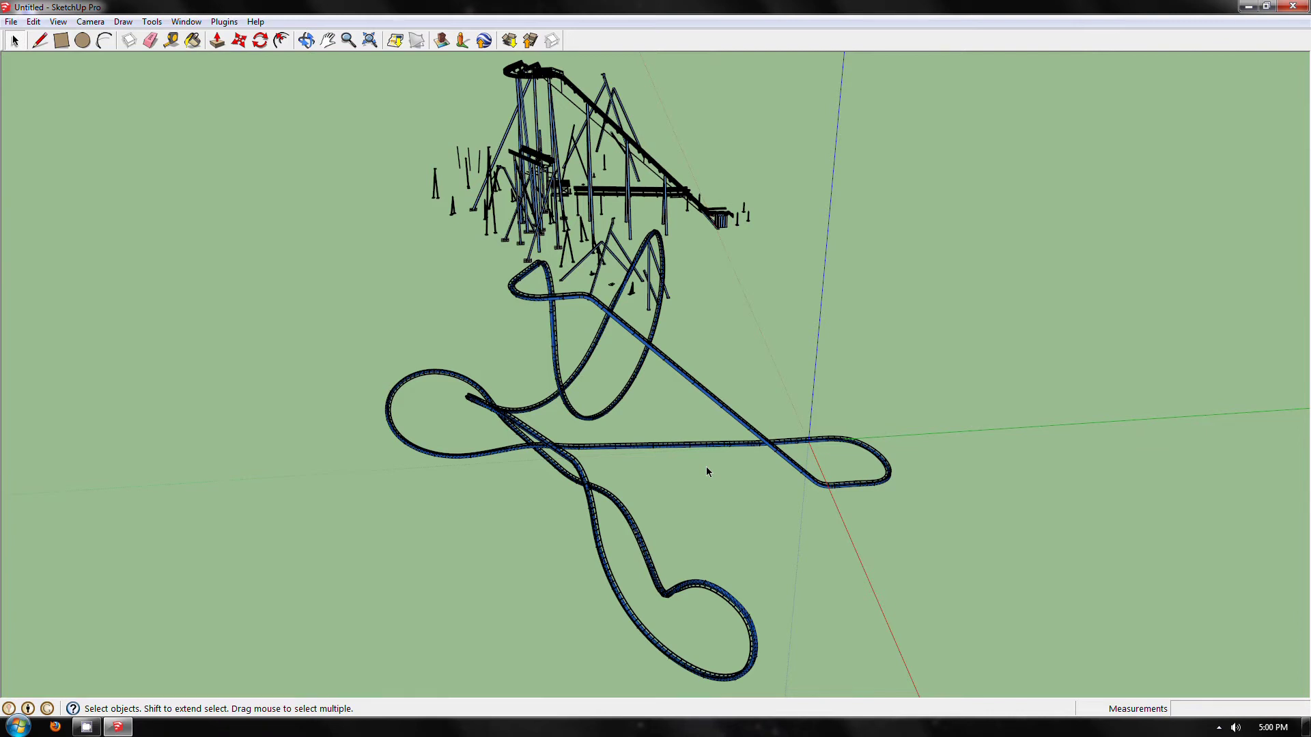
pyautogui.moveTo(642, 582); pyautogui.dragTo(668, 483, button='middle')
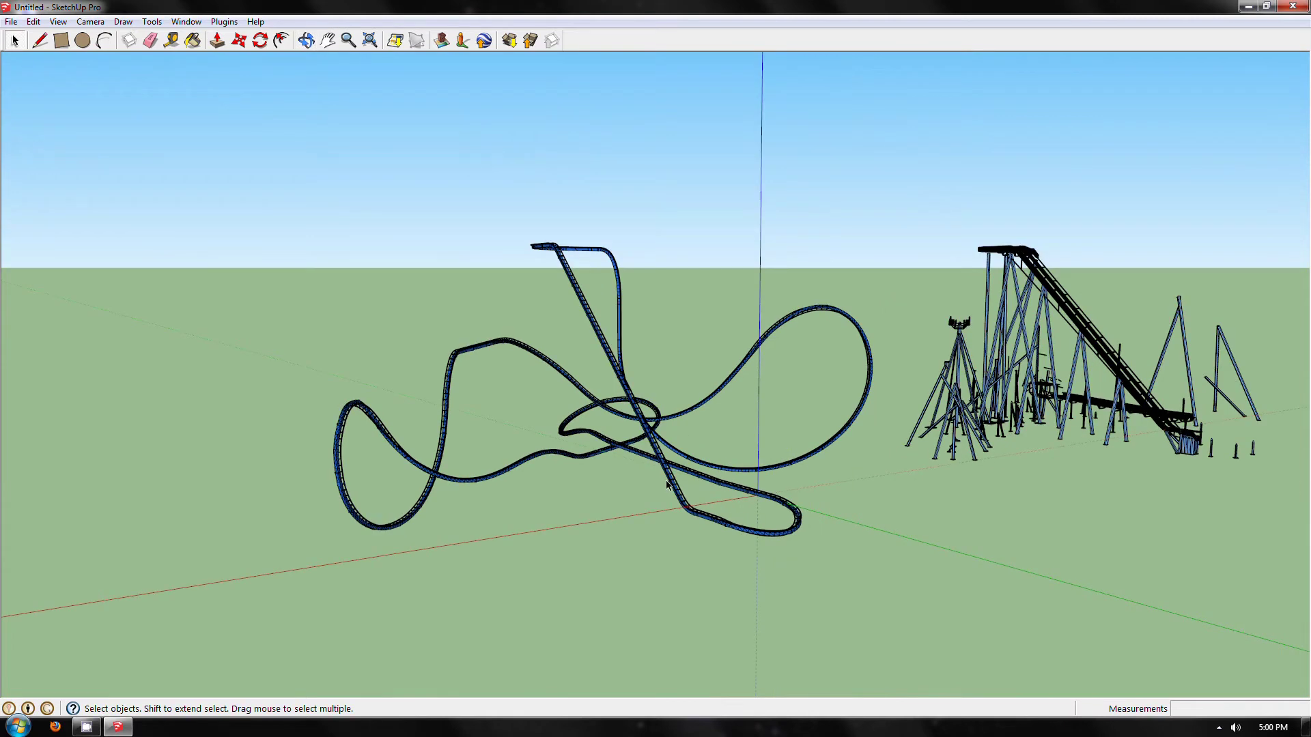
pyautogui.scroll(2, 667, 484)
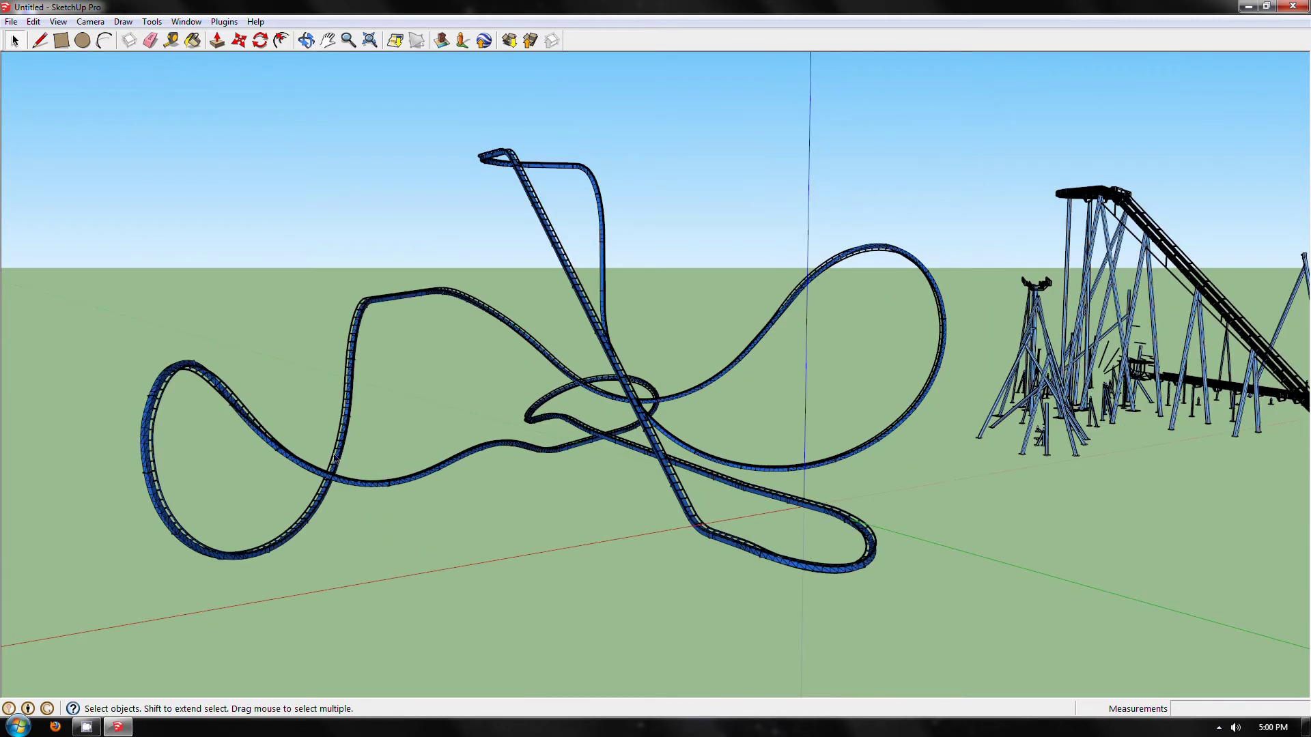
pyautogui.scroll(4, 336, 461)
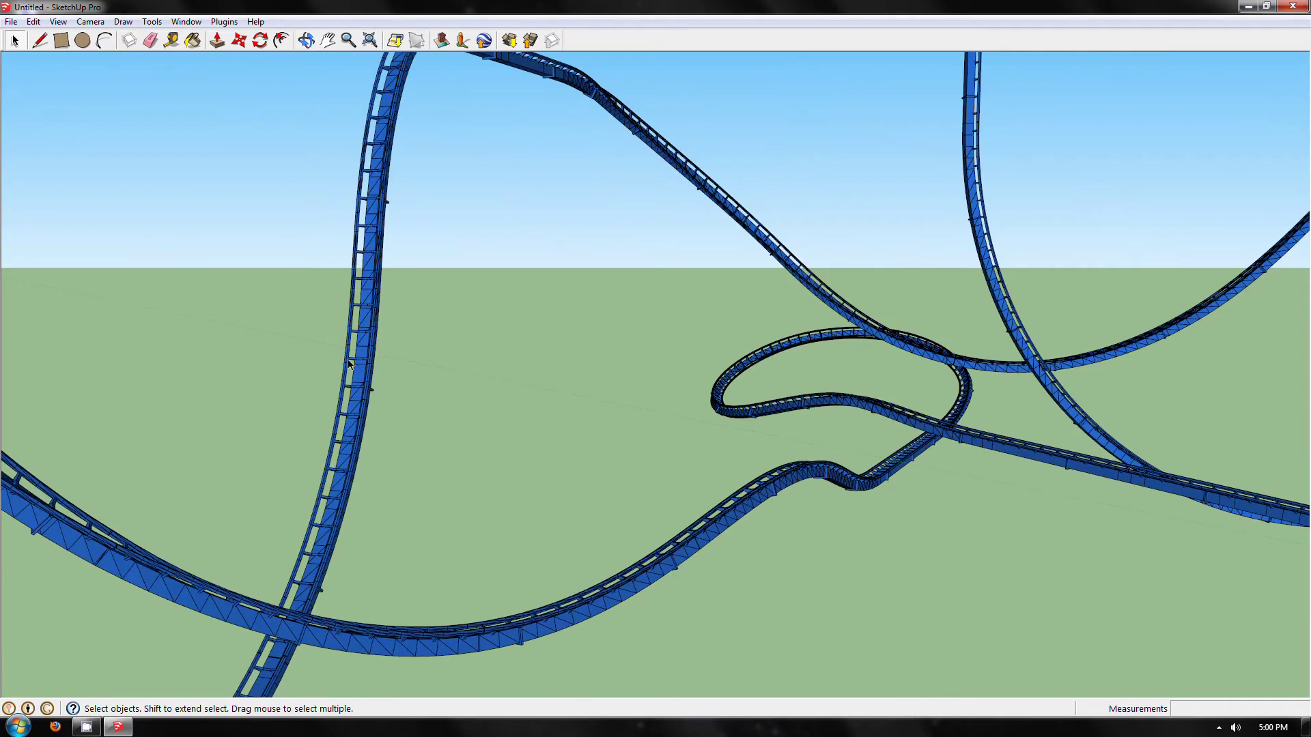
pyautogui.scroll(3, 825, 468)
pyautogui.moveTo(825, 468); pyautogui.dragTo(821, 362, button='middle')
pyautogui.scroll(3, 578, 230)
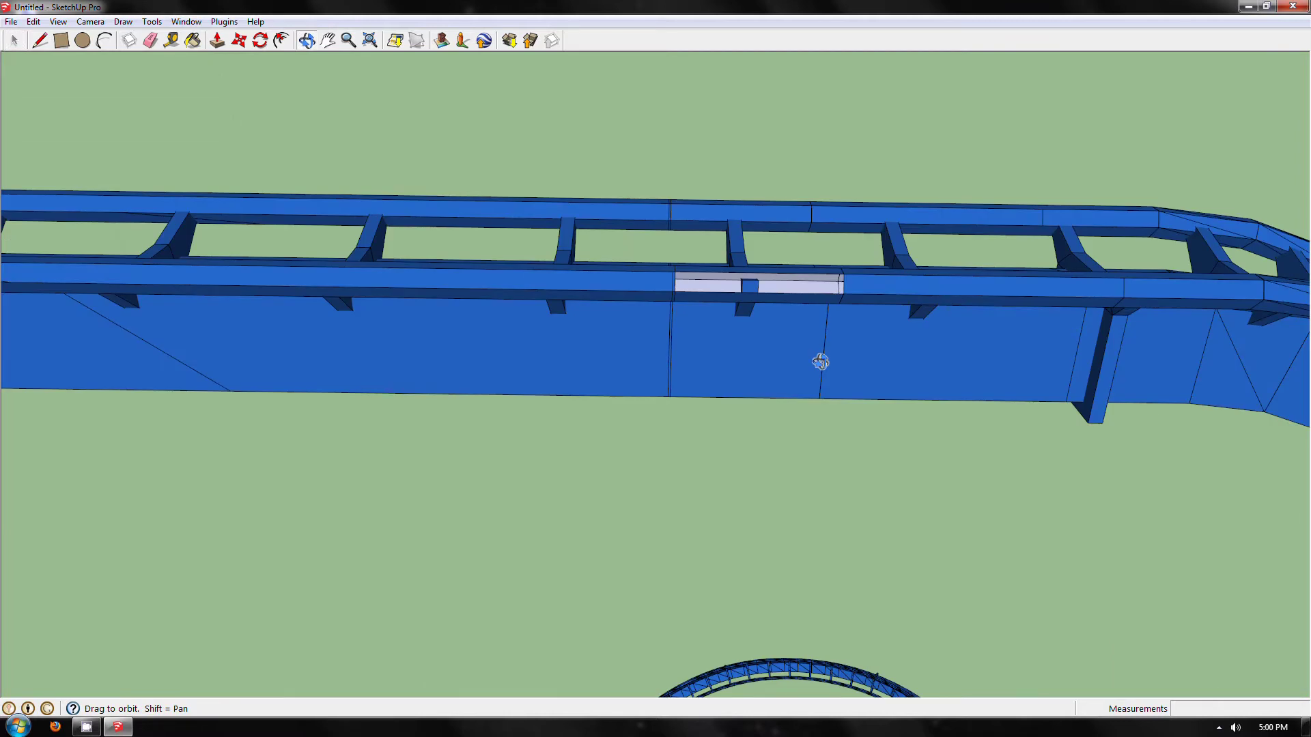
pyautogui.moveTo(820, 362); pyautogui.dragTo(749, 290, button='middle')
pyautogui.scroll(-3, 749, 290)
pyautogui.scroll(-5, 554, 640)
pyautogui.moveTo(554, 639); pyautogui.dragTo(489, 506, button='middle')
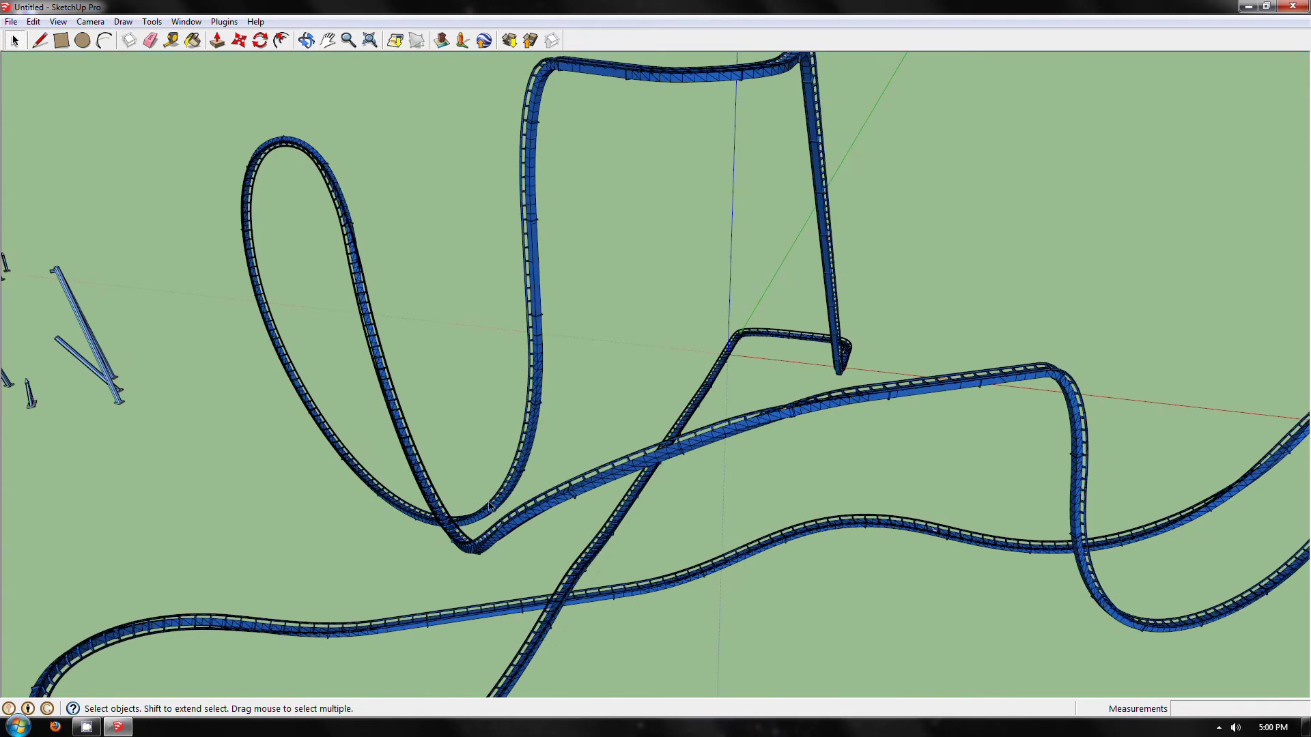
pyautogui.scroll(-3, 489, 506)
pyautogui.scroll(3, 525, 318)
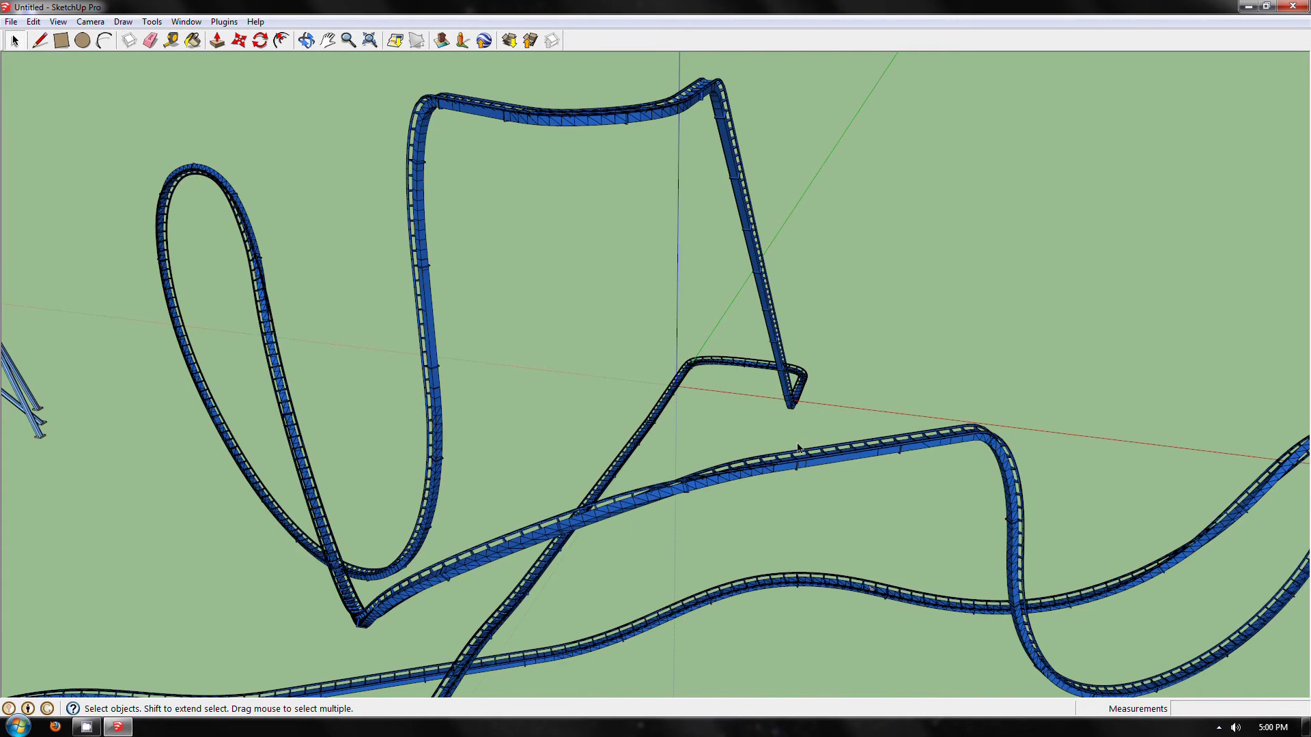
# Examine the regrouped track's bends and overall layout, then the rails and spine at the top of the tall inversion.
pyautogui.scroll(5, 458, 86)
pyautogui.keyDown('shift'); pyautogui.moveTo(677, 286); pyautogui.dragTo(346, 388, button='middle'); pyautogui.keyUp('shift')
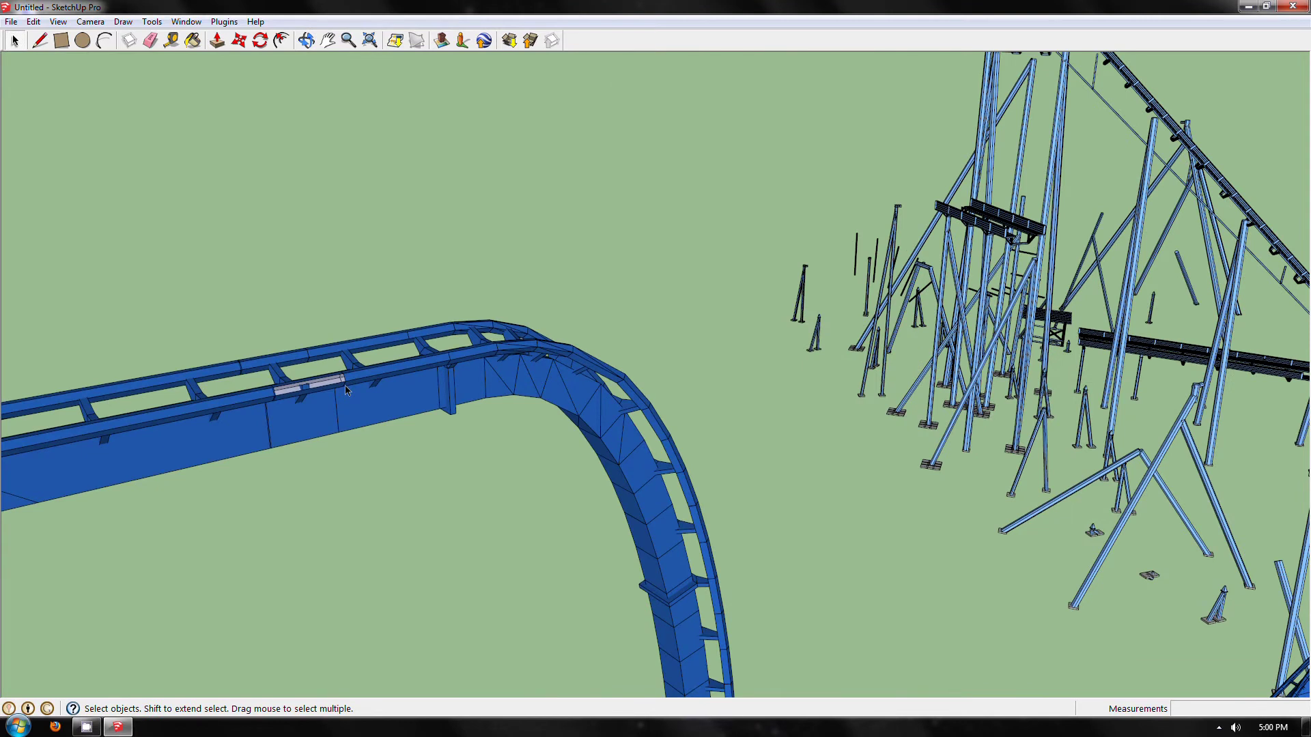
pyautogui.scroll(-3, 386, 402)
pyautogui.moveTo(386, 396); pyautogui.dragTo(519, 355, button='middle')
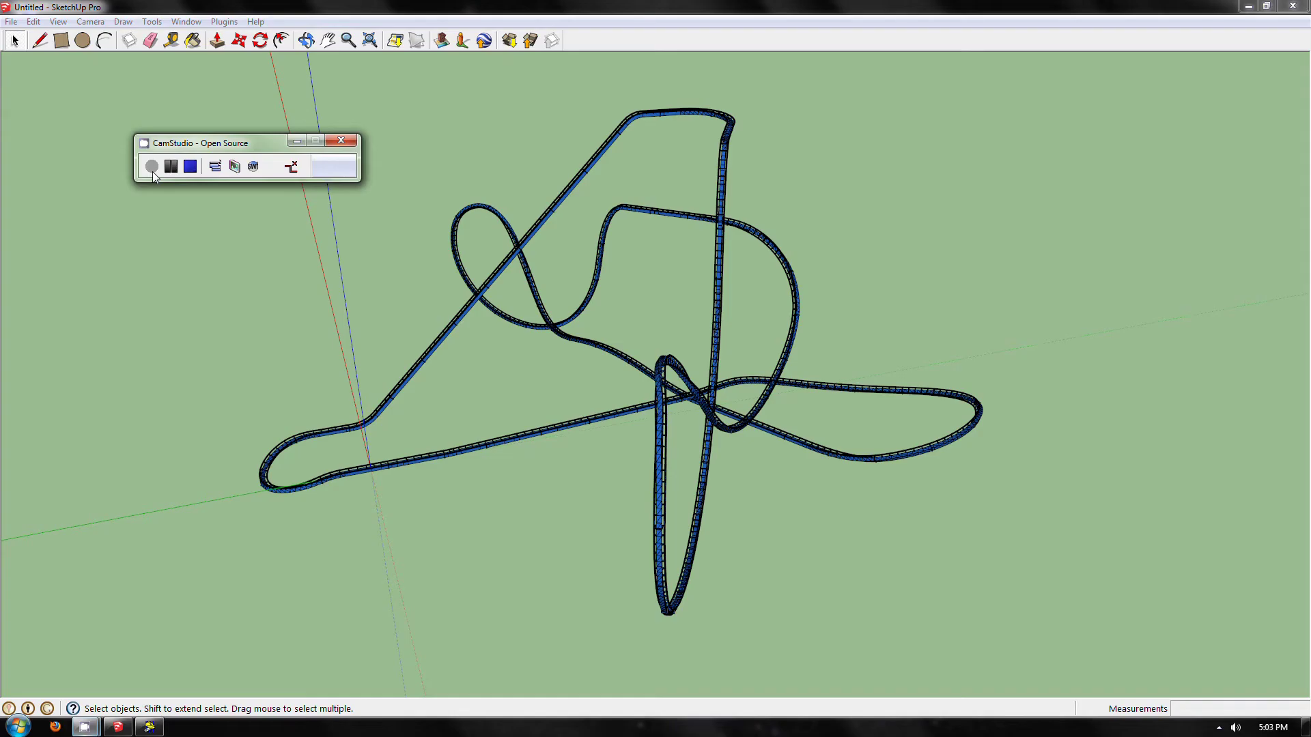
pyautogui.click(296, 140)
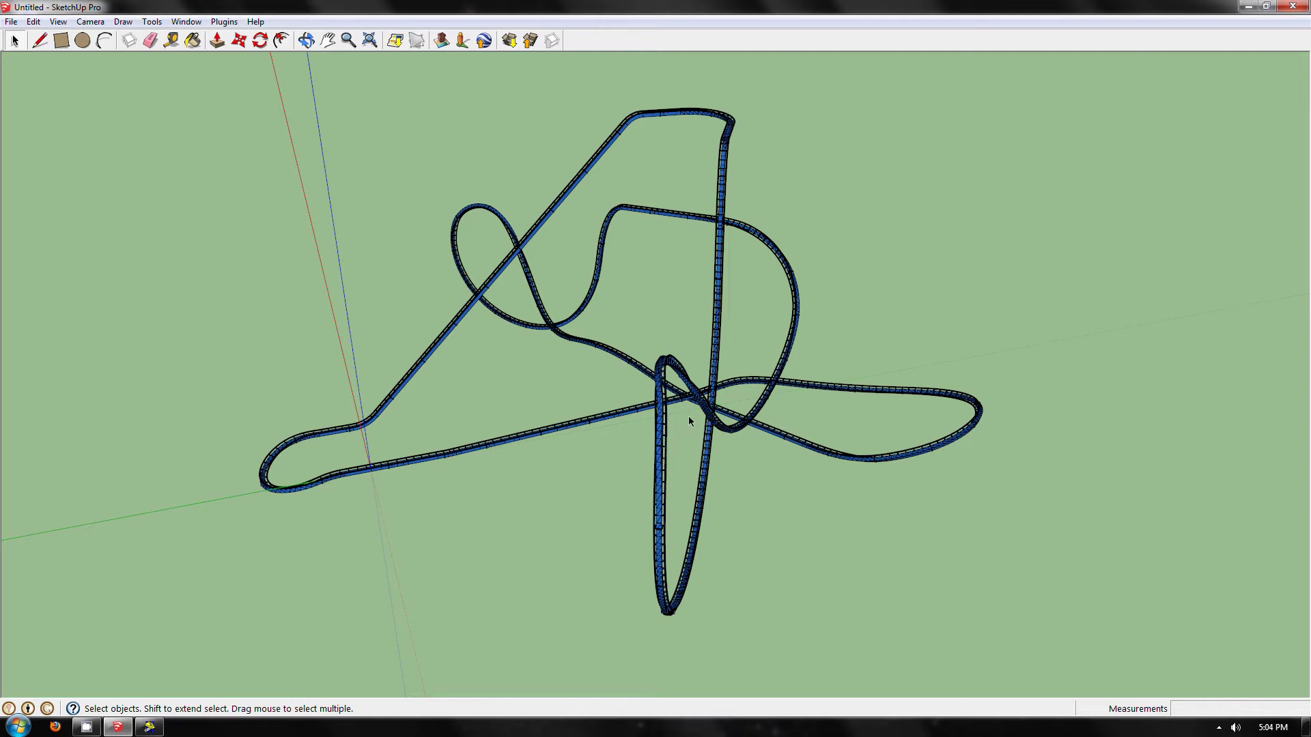
pyautogui.scroll(2, 664, 438)
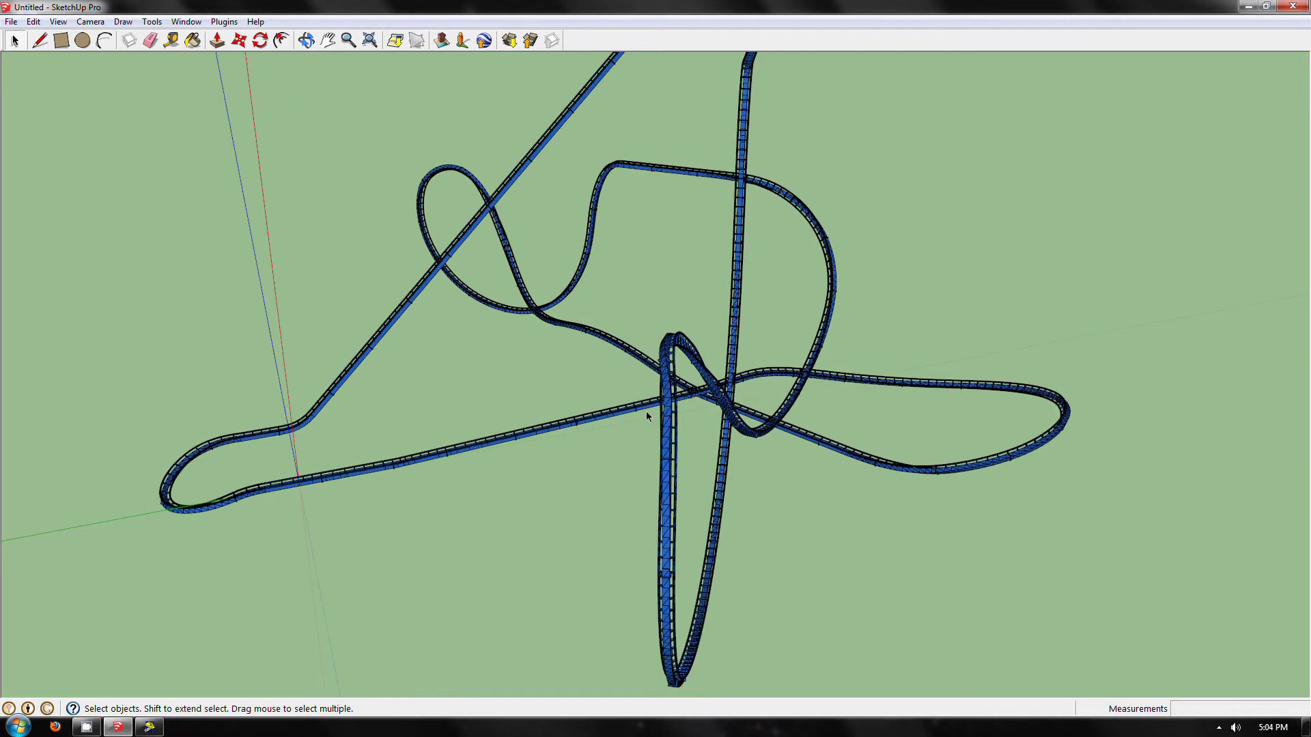
pyautogui.scroll(2, 646, 415)
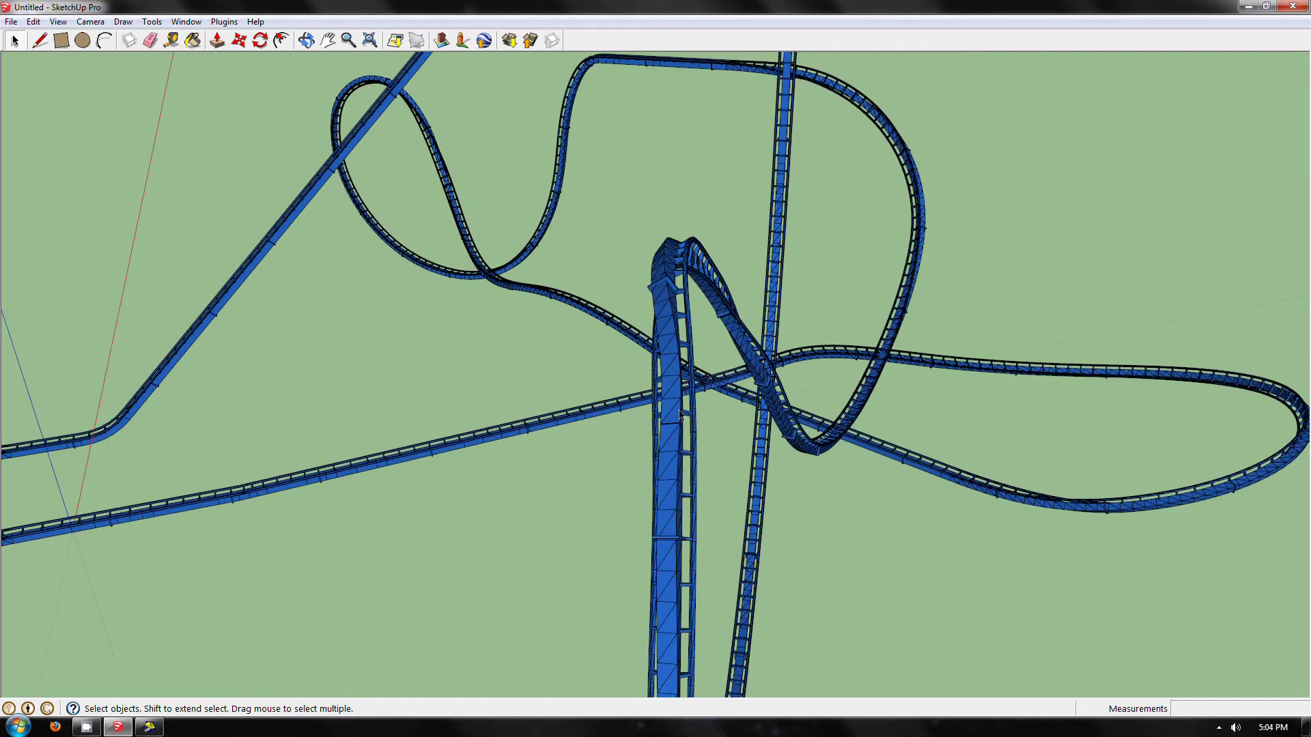
pyautogui.moveTo(681, 414); pyautogui.dragTo(680, 369, button='middle')
pyautogui.scroll(-3, 682, 578)
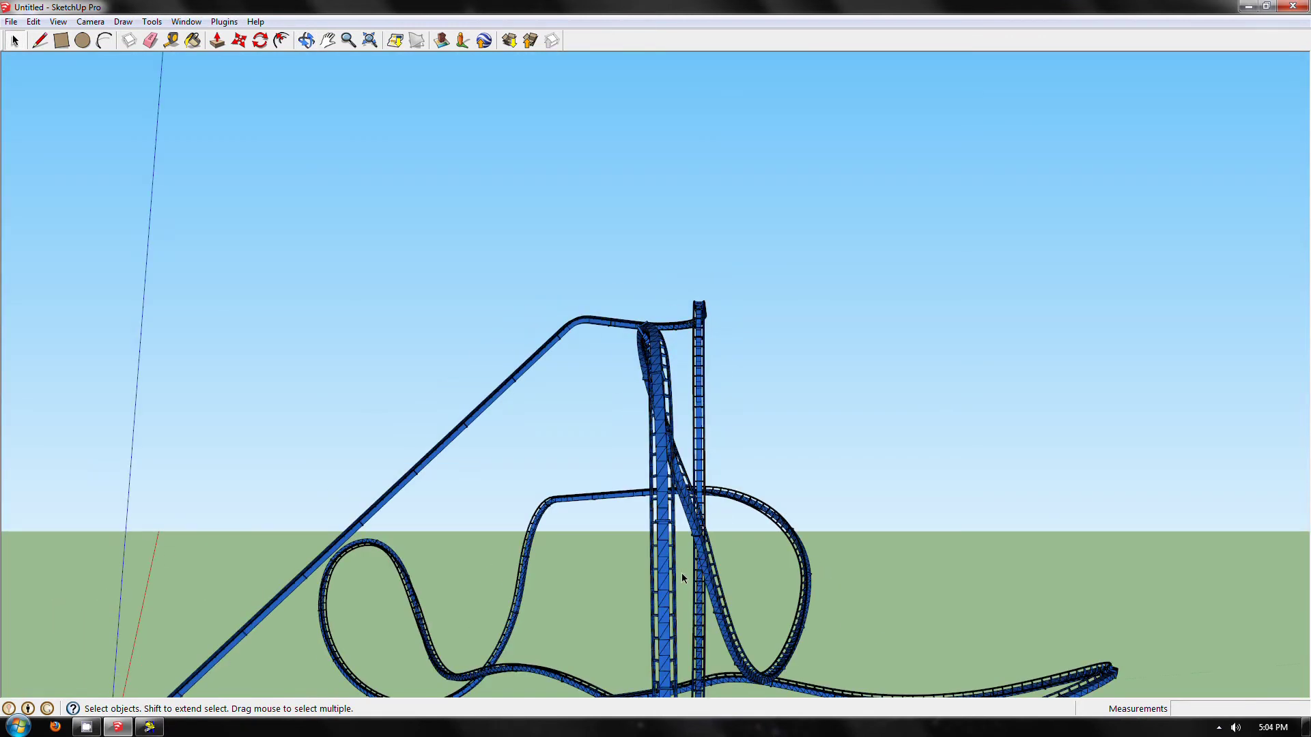
pyautogui.scroll(2, 683, 578)
pyautogui.scroll(2, 651, 461)
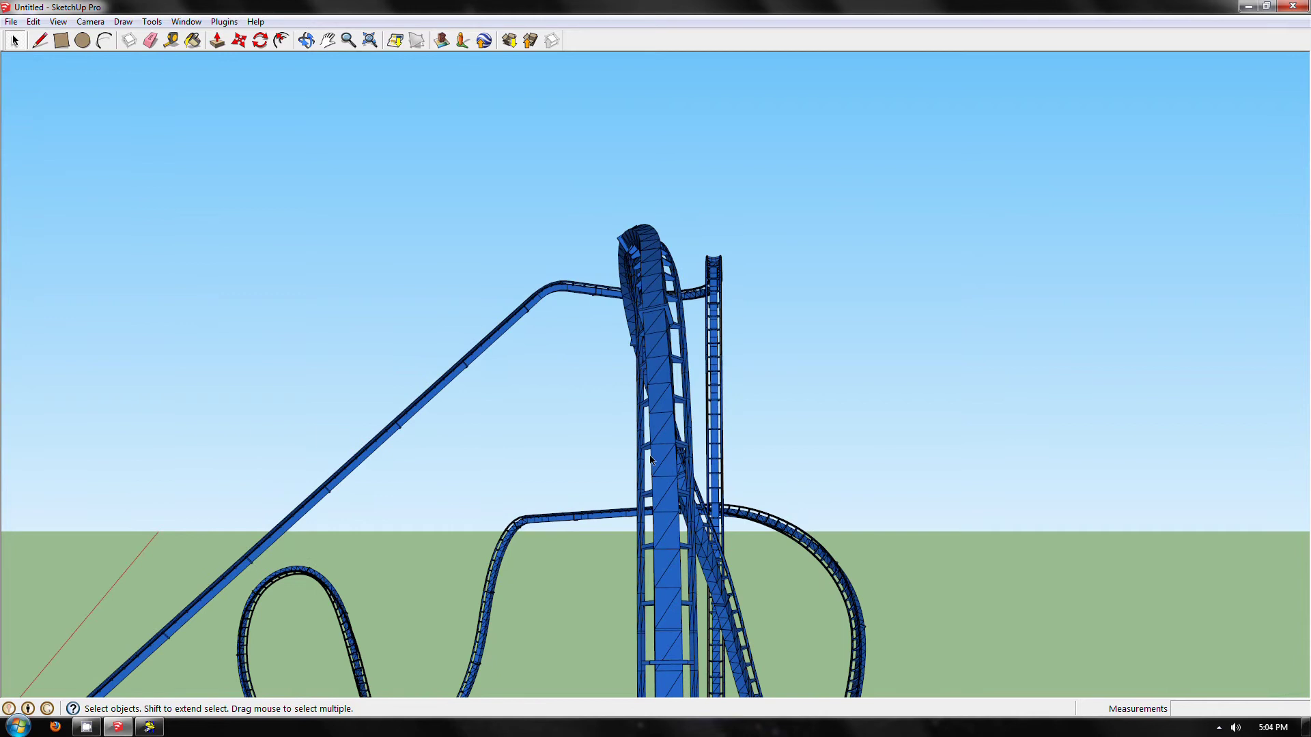
# Switch to the Griffon layout in NoLimits Editor and compare the roll values of the vertices around the tall inversion.
pyautogui.click(150, 728)
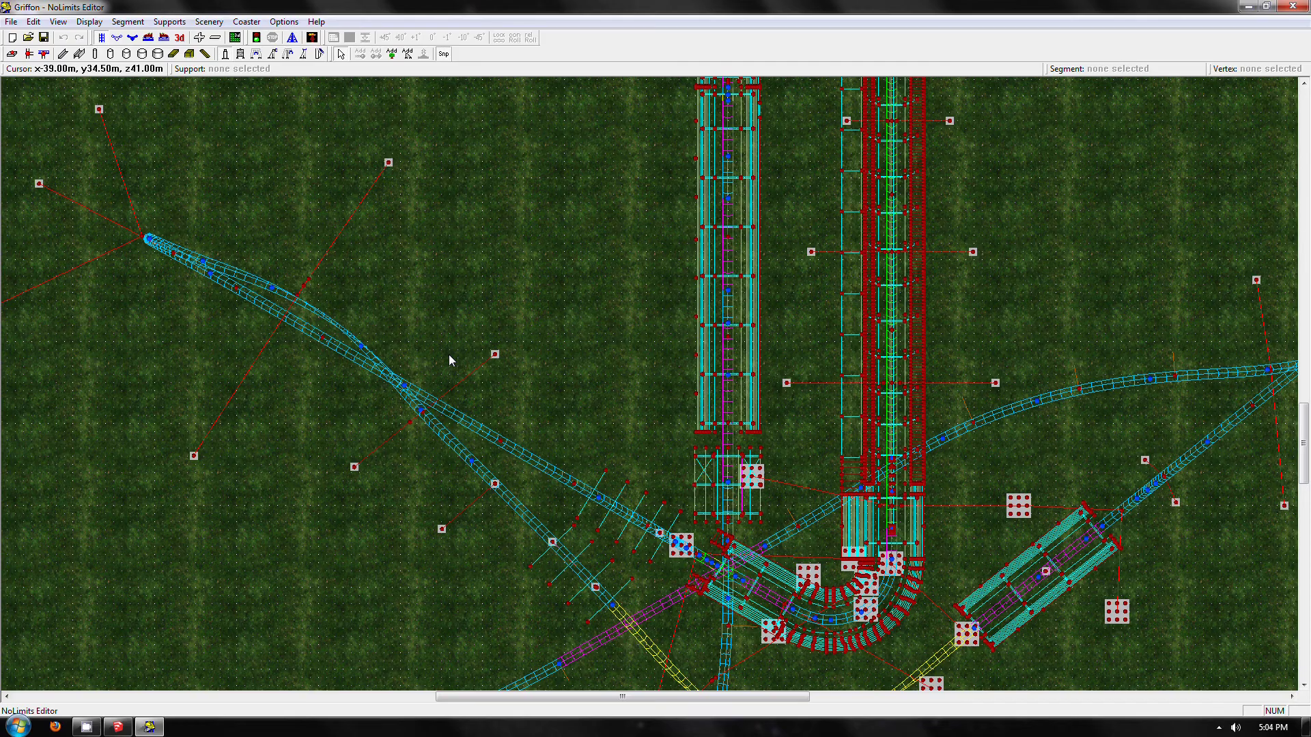
pyautogui.scroll(2, 448, 354)
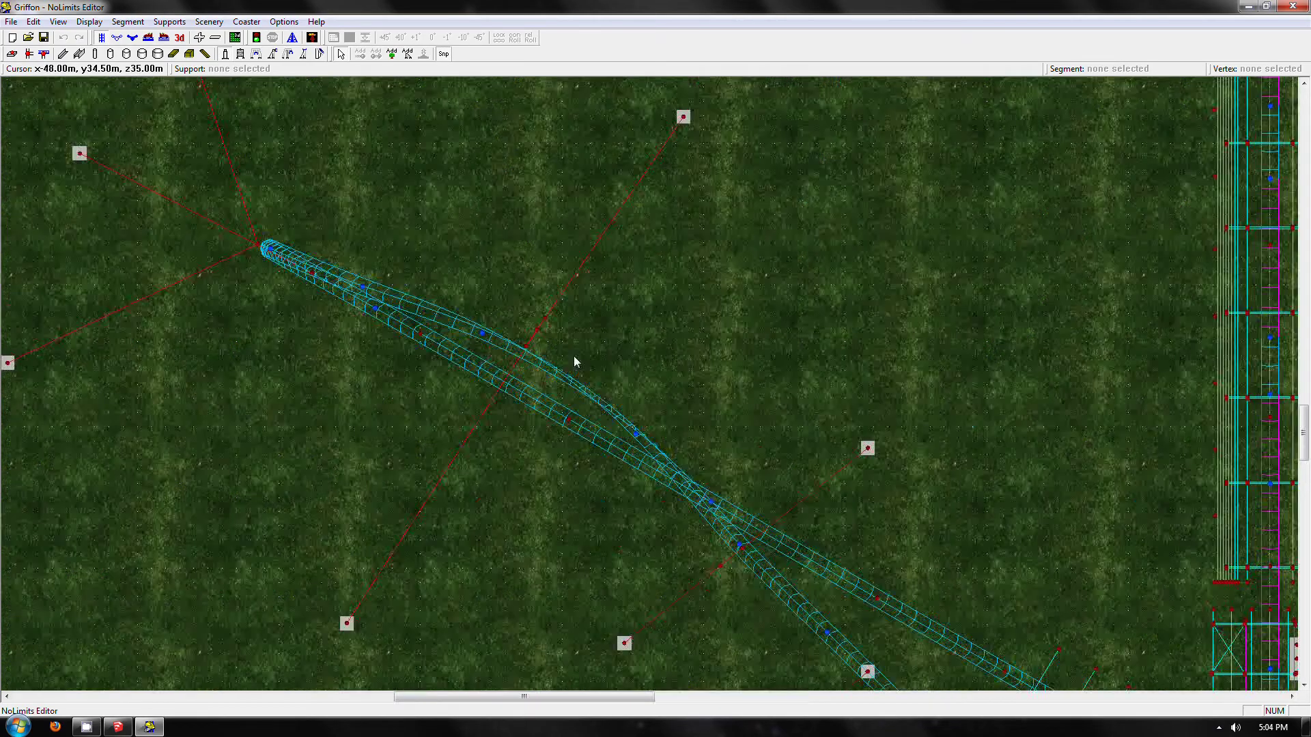
pyautogui.moveTo(374, 313); pyautogui.dragTo(551, 390, button='right')
pyautogui.click(551, 388)
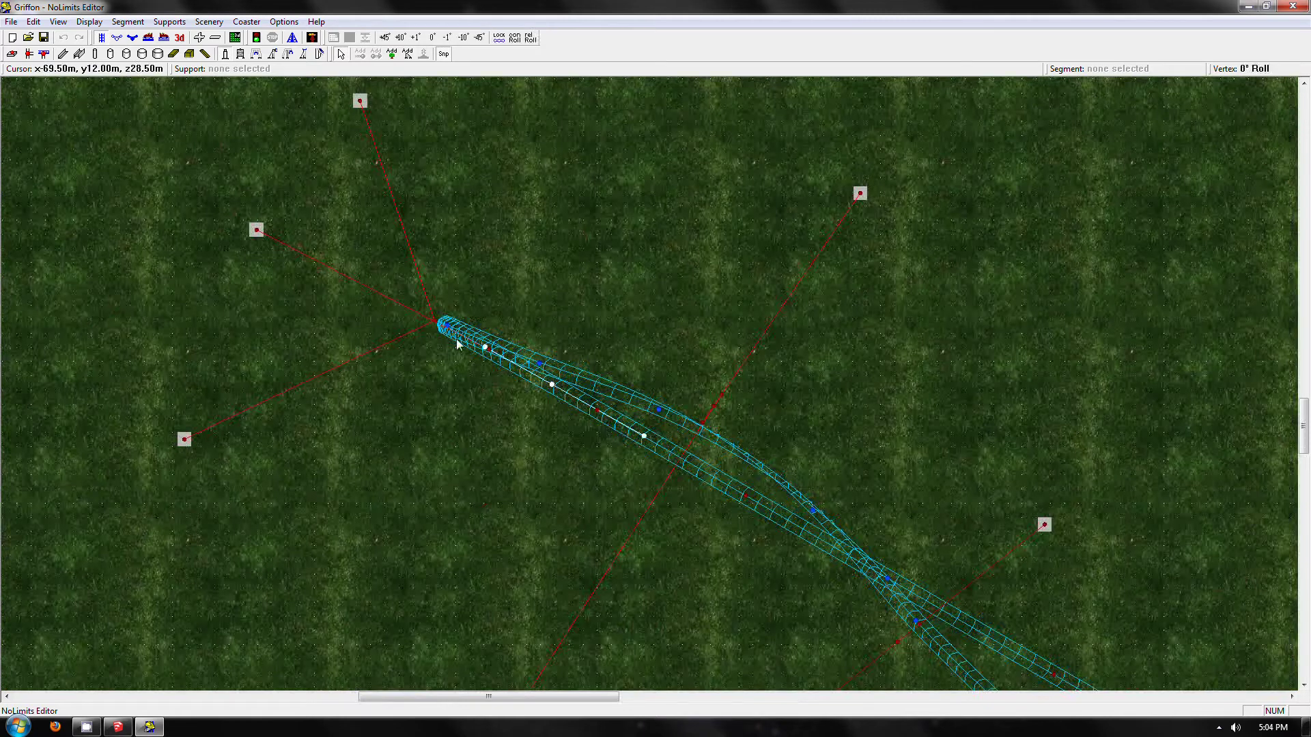
pyautogui.click(448, 330)
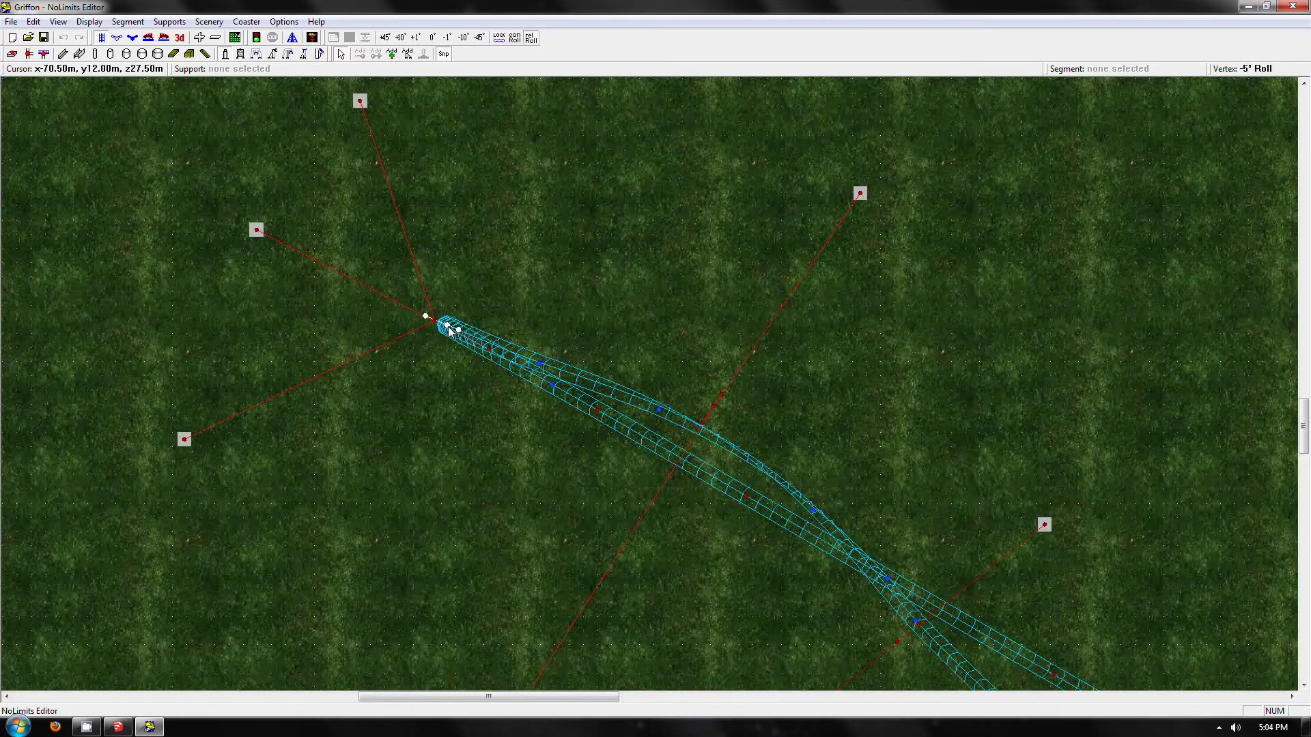
pyautogui.click(539, 366)
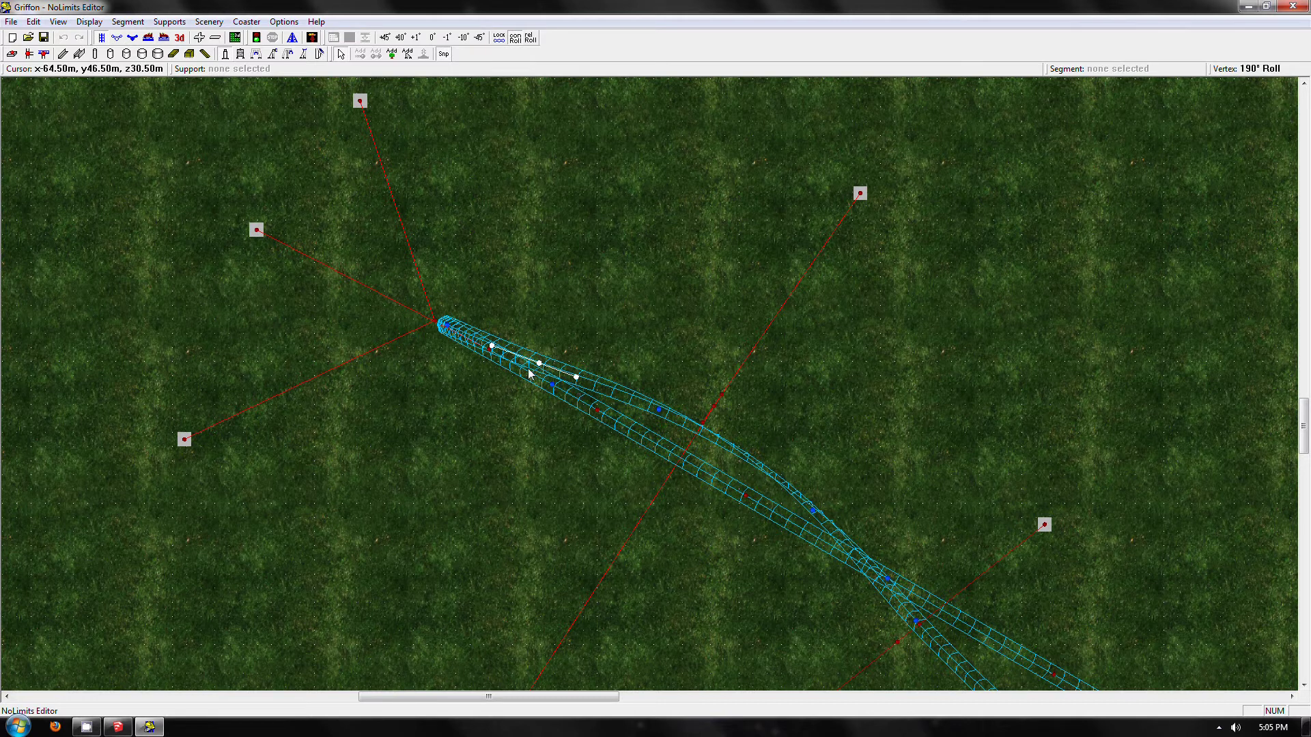
pyautogui.click(450, 331)
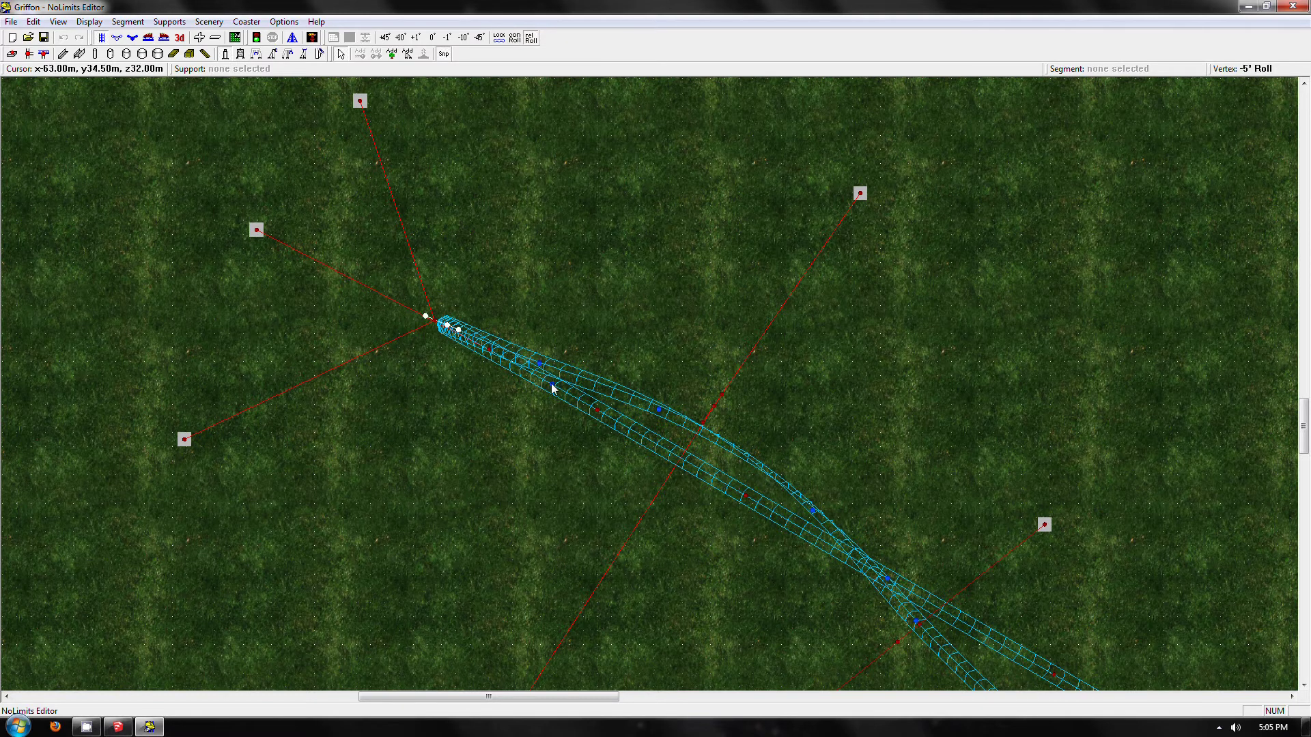
pyautogui.click(539, 367)
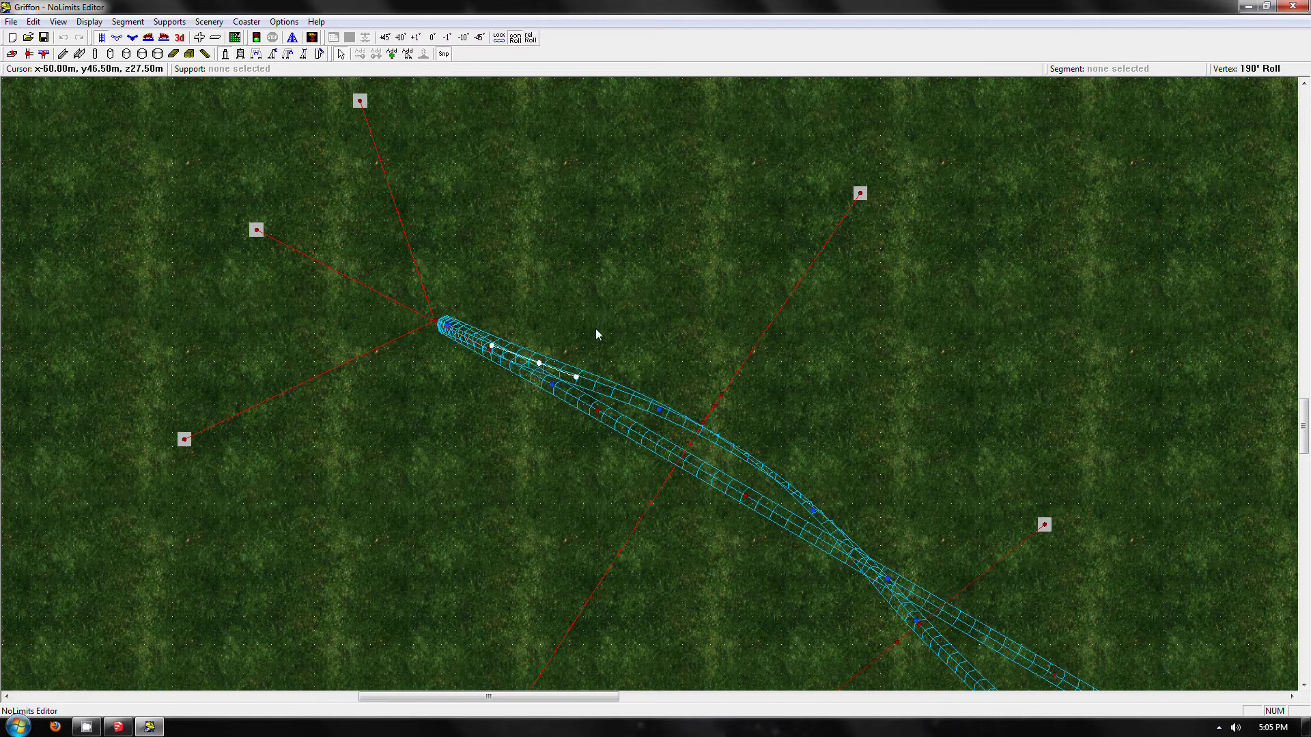
pyautogui.click(450, 332)
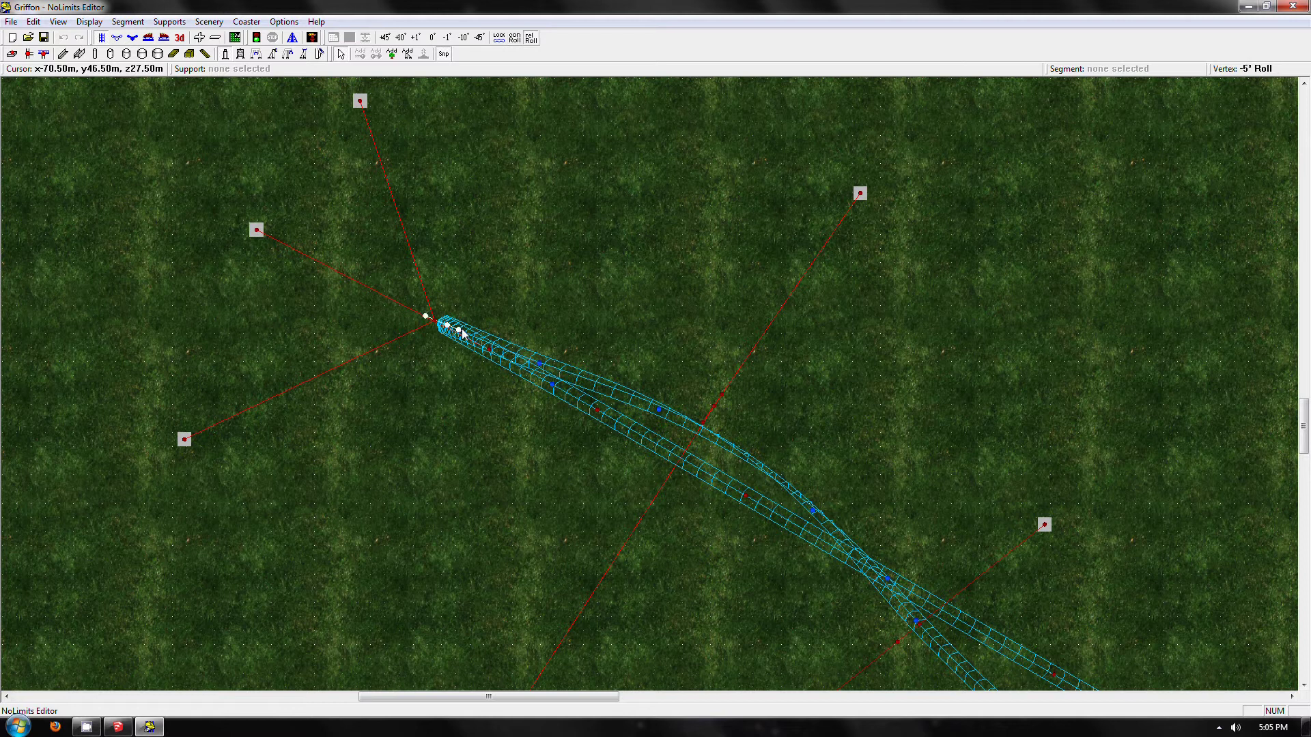
pyautogui.click(538, 365)
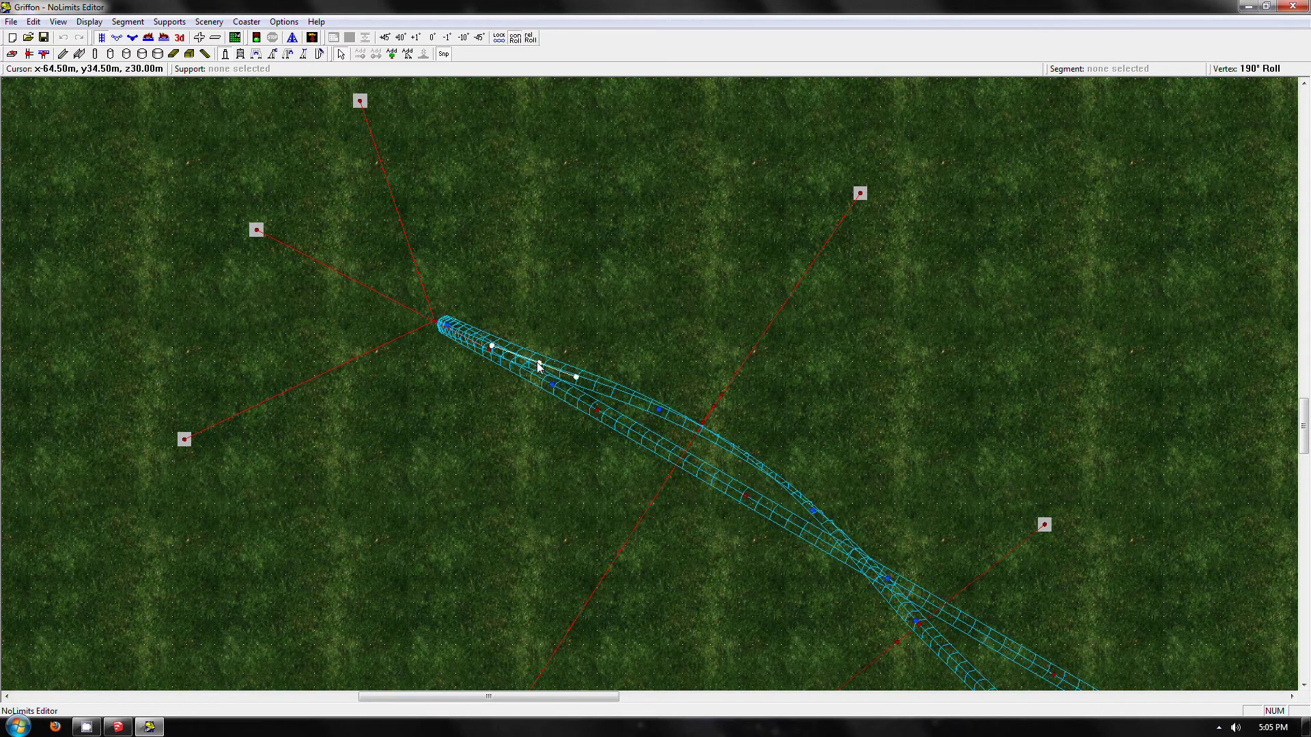
# Turn off relative roll for the selected inversion vertex and set its roll to 0°, testing a 10° roll along the way.
pyautogui.click(531, 40)
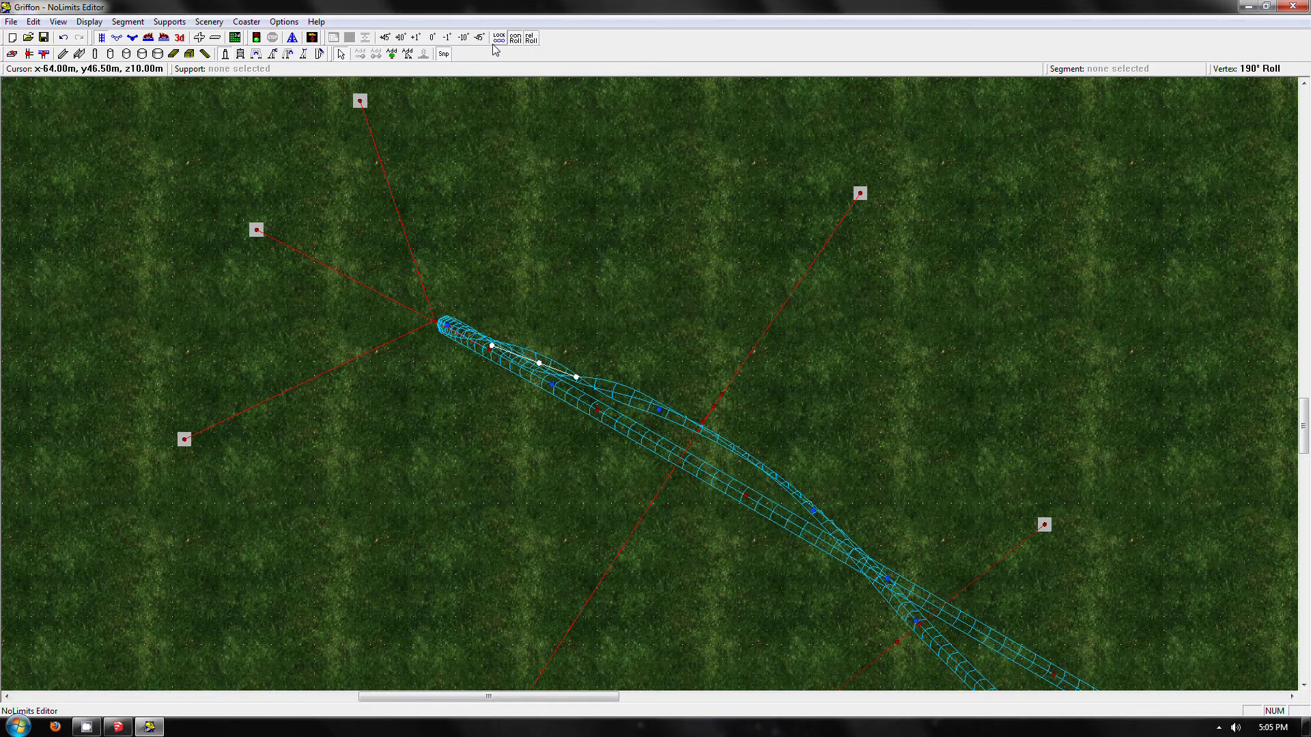
pyautogui.click(433, 39)
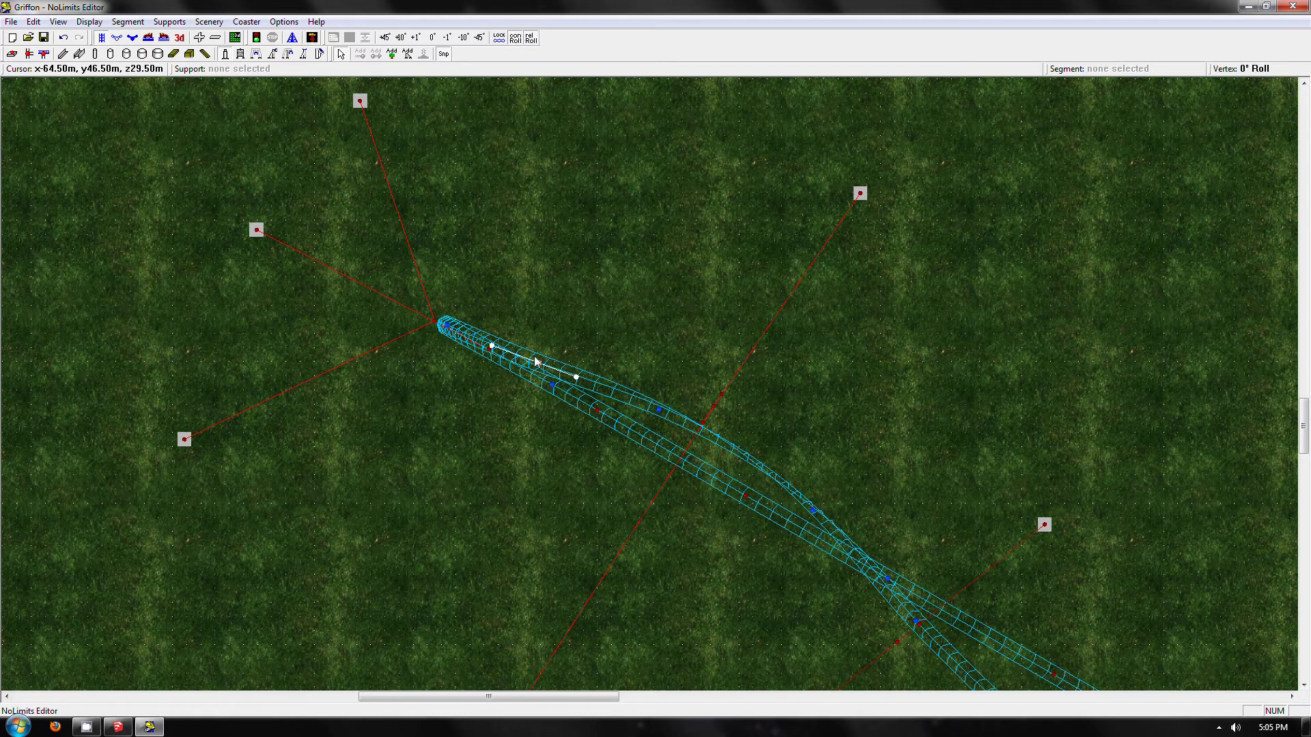
pyautogui.click(400, 37)
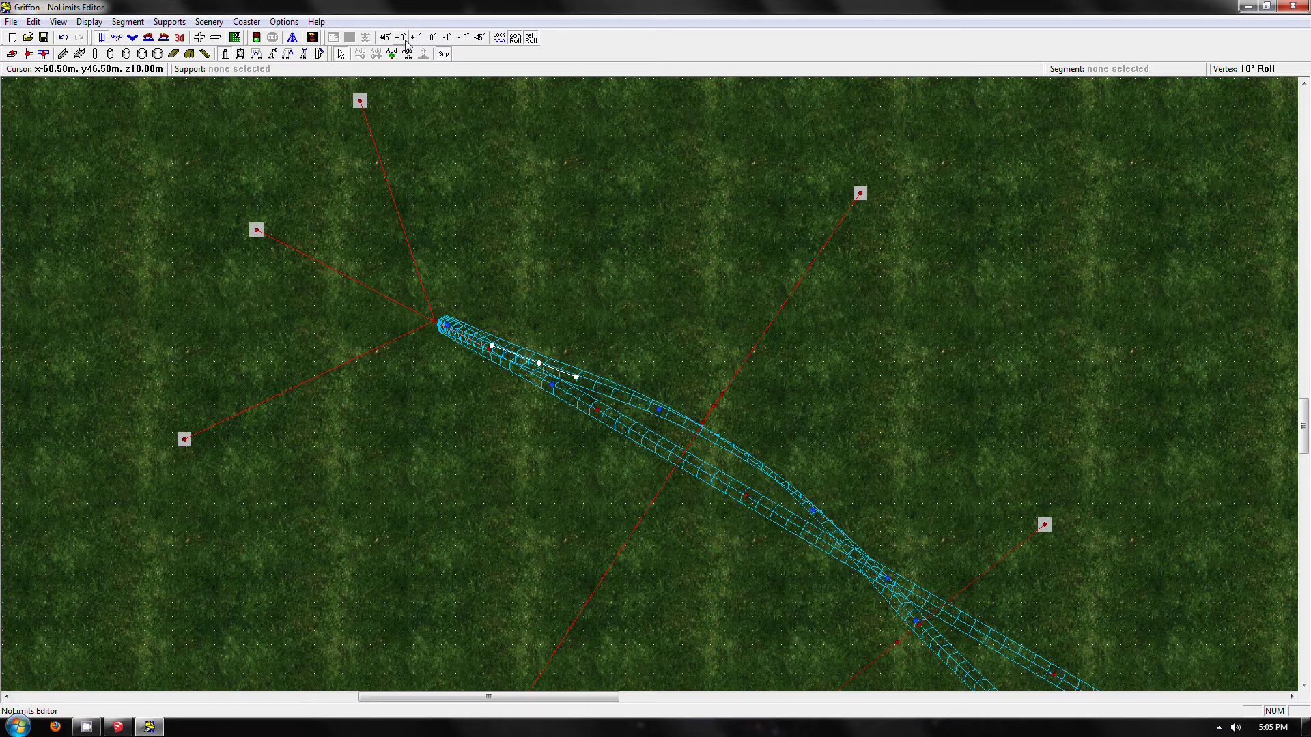
pyautogui.click(464, 37)
# Show the coaster in 3D at the inversion and try a -10° roll on the selected vertex.
pyautogui.click(180, 38)
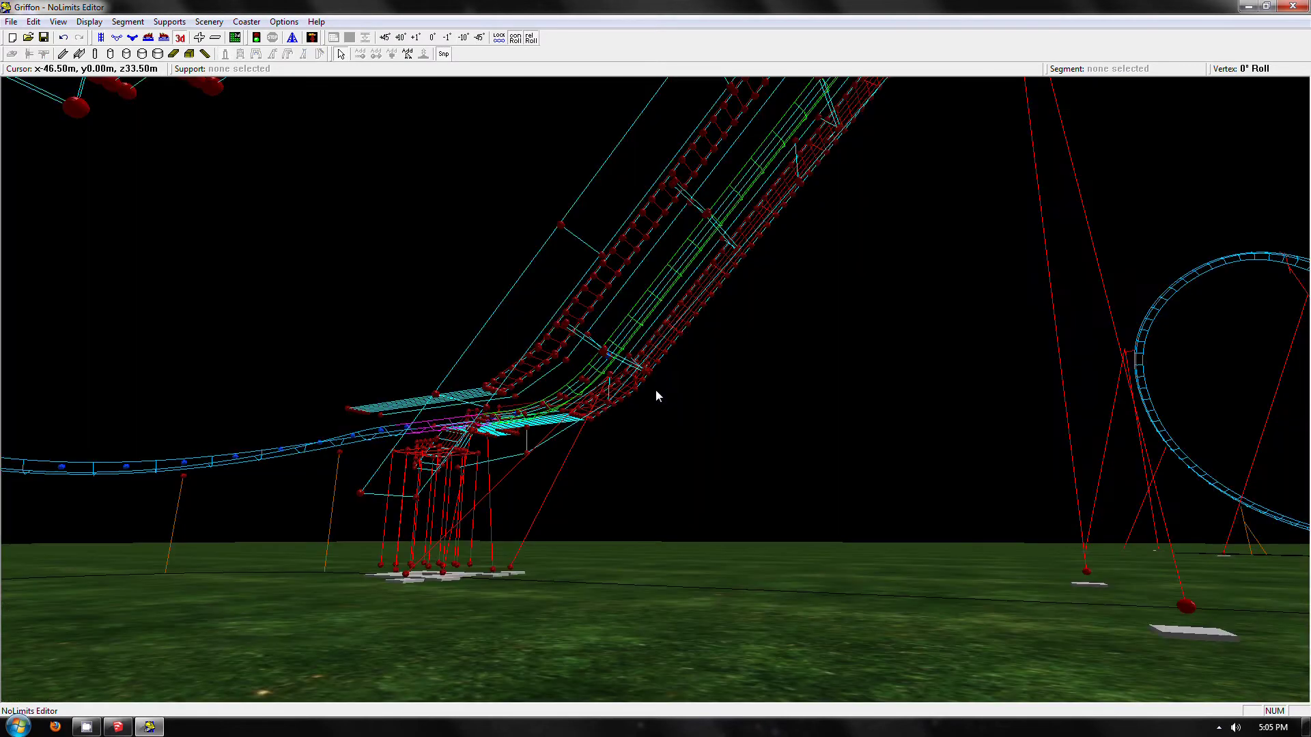
pyautogui.moveTo(657, 391)
pyautogui.mouseDown(button='right')
pyautogui.moveTo(662, 307)
pyautogui.moveTo(656, 387)
pyautogui.mouseUp(button='right')
pyautogui.press('pagedown')
pyautogui.press('pageup')
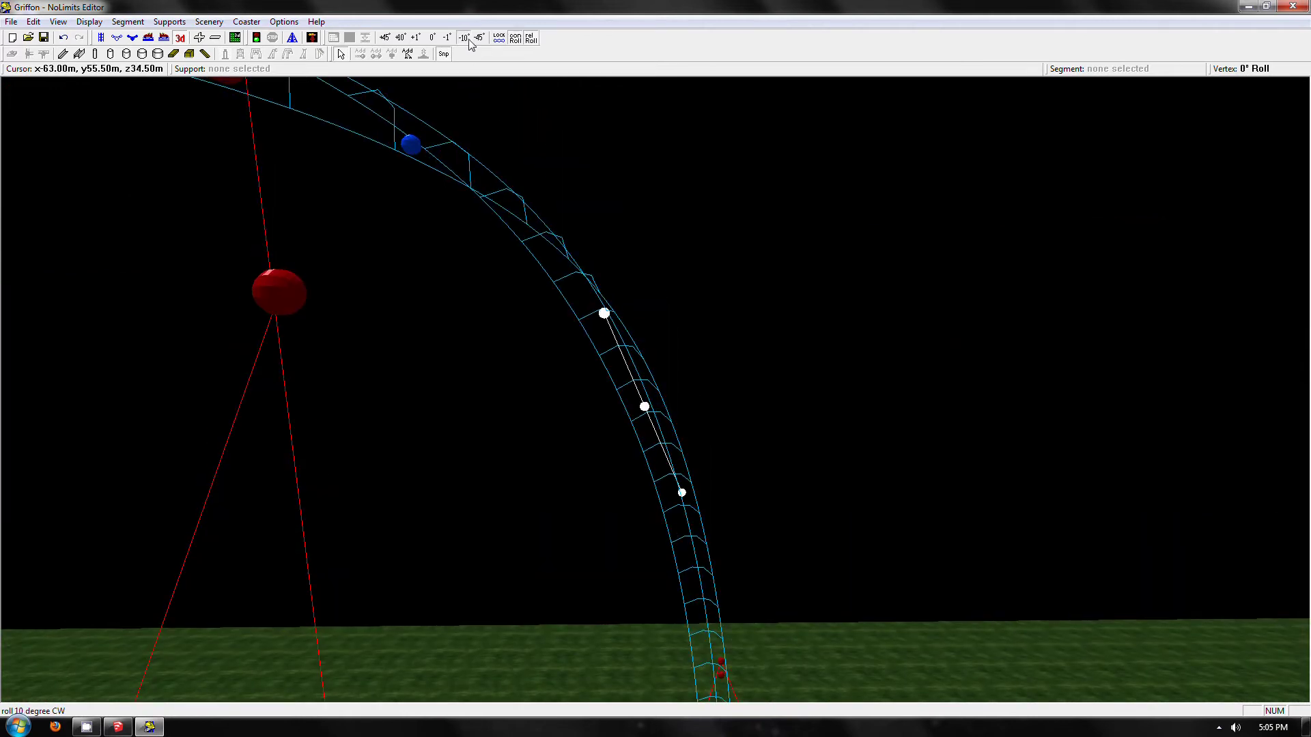
pyautogui.click(463, 37)
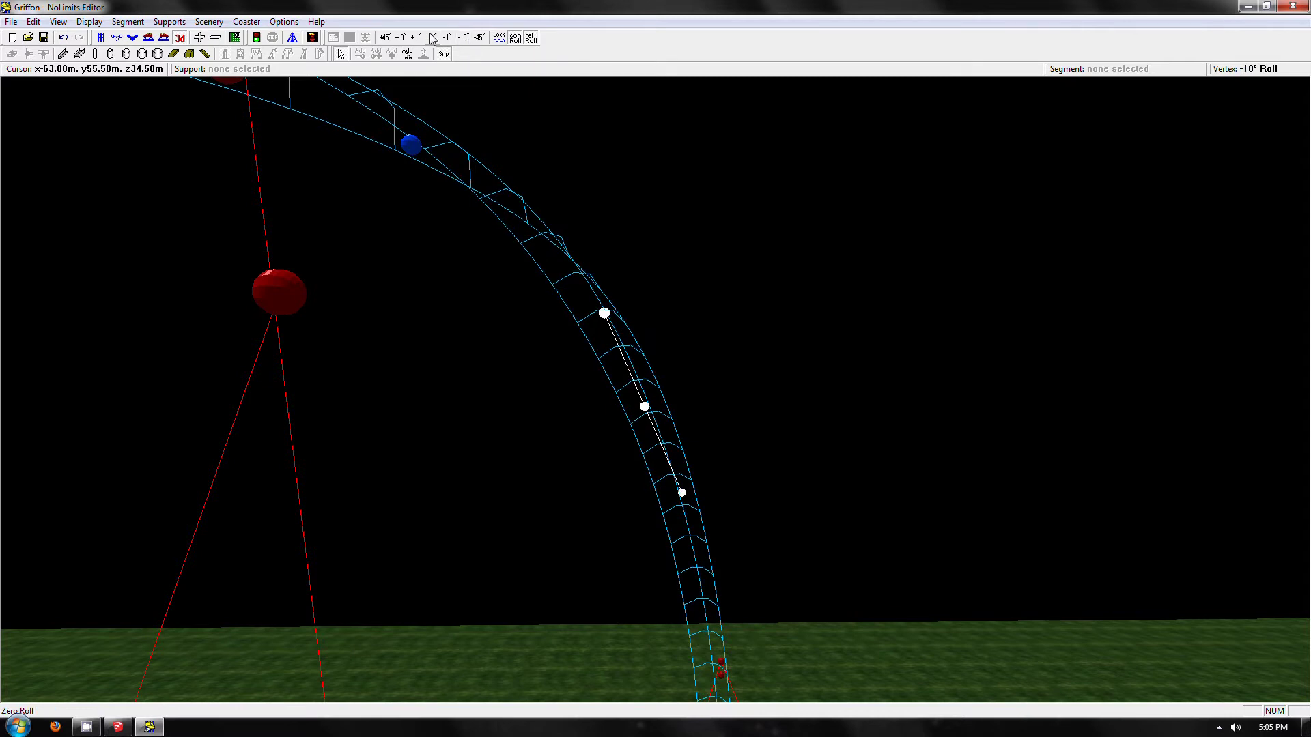
pyautogui.moveTo(560, 136); pyautogui.dragTo(655, 390, button='right')
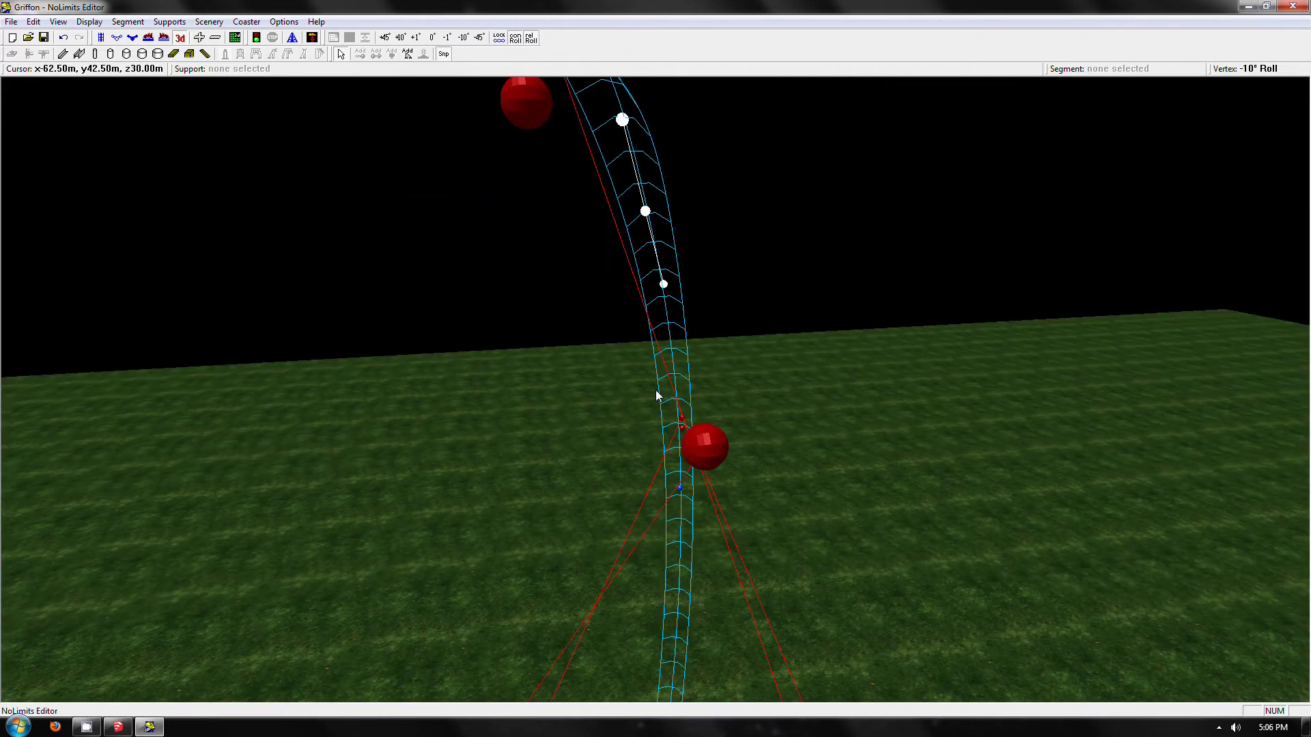
# Zero the selected inversion vertex's roll and raise it in single degrees to 5°.
pyautogui.click(431, 37)
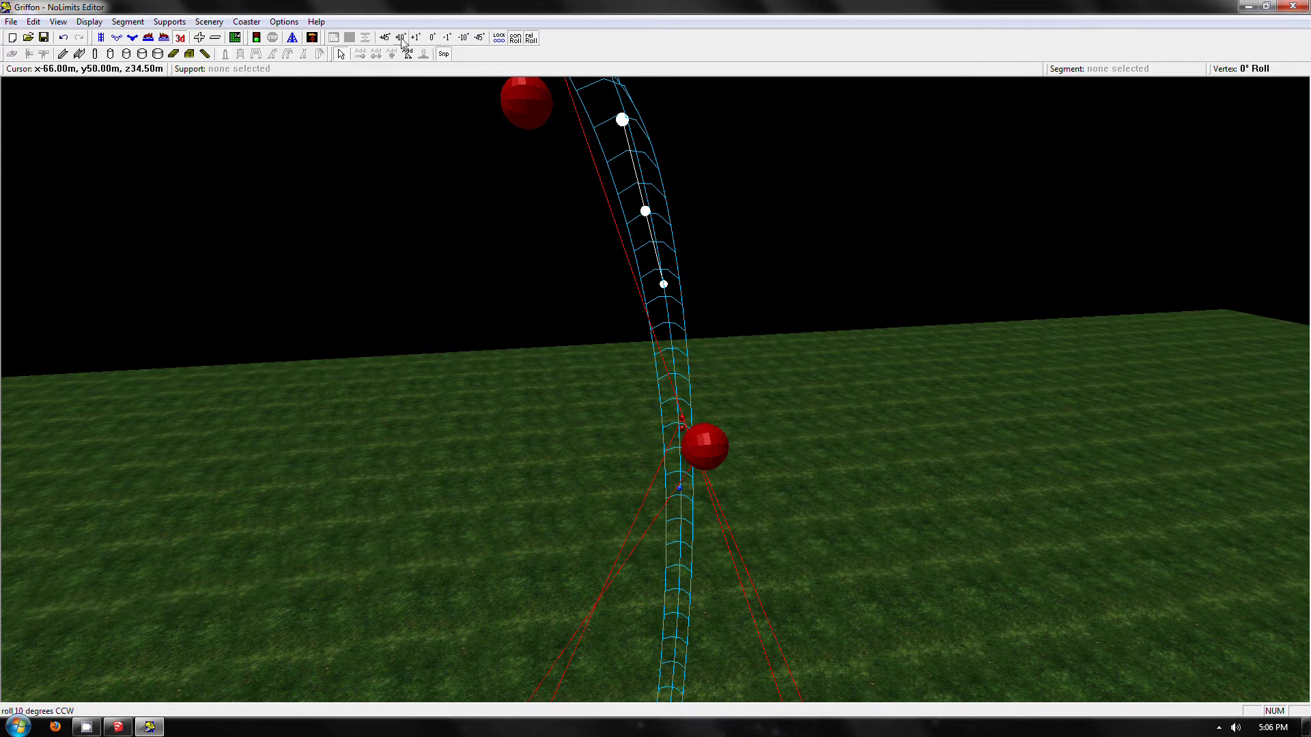
pyautogui.doubleClick(414, 37)
pyautogui.tripleClick(413, 39)
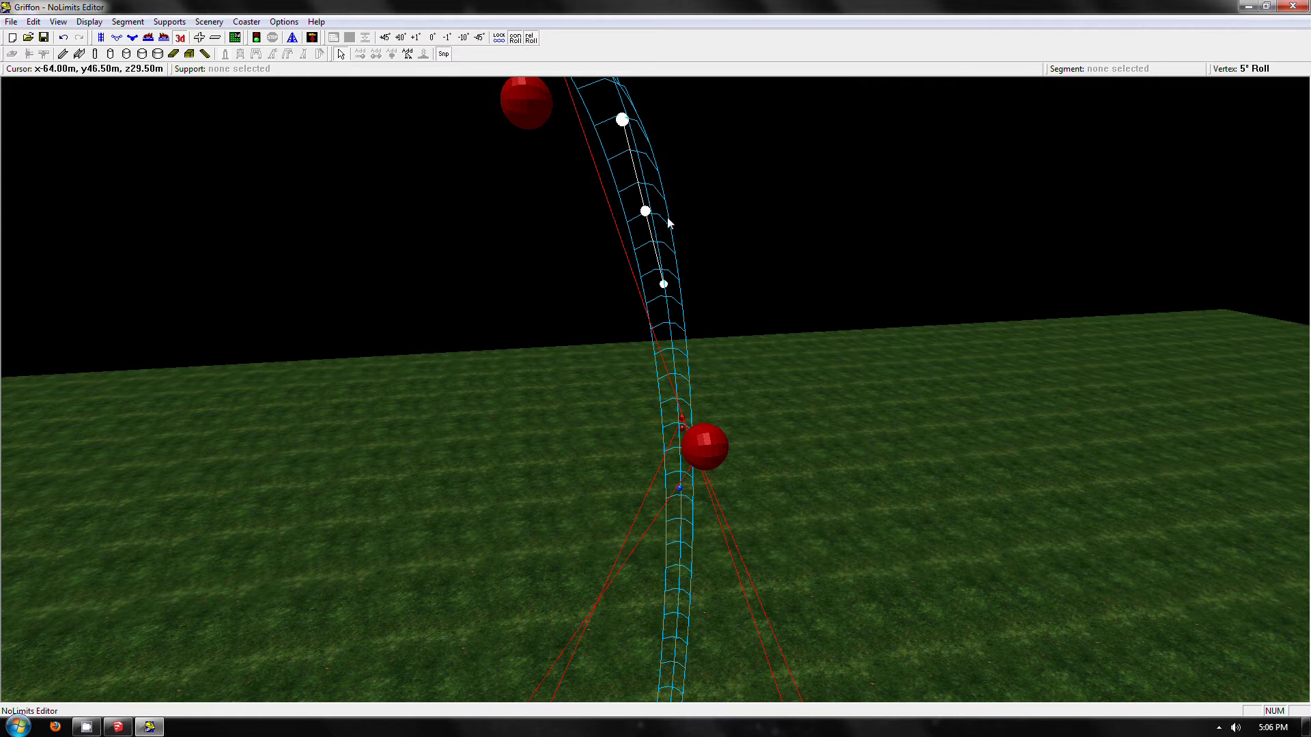
# Undo the vertex's roll and relative roll changes, then redo them to compare the track before and after.
pyautogui.hotkey('ctrl', 'z')
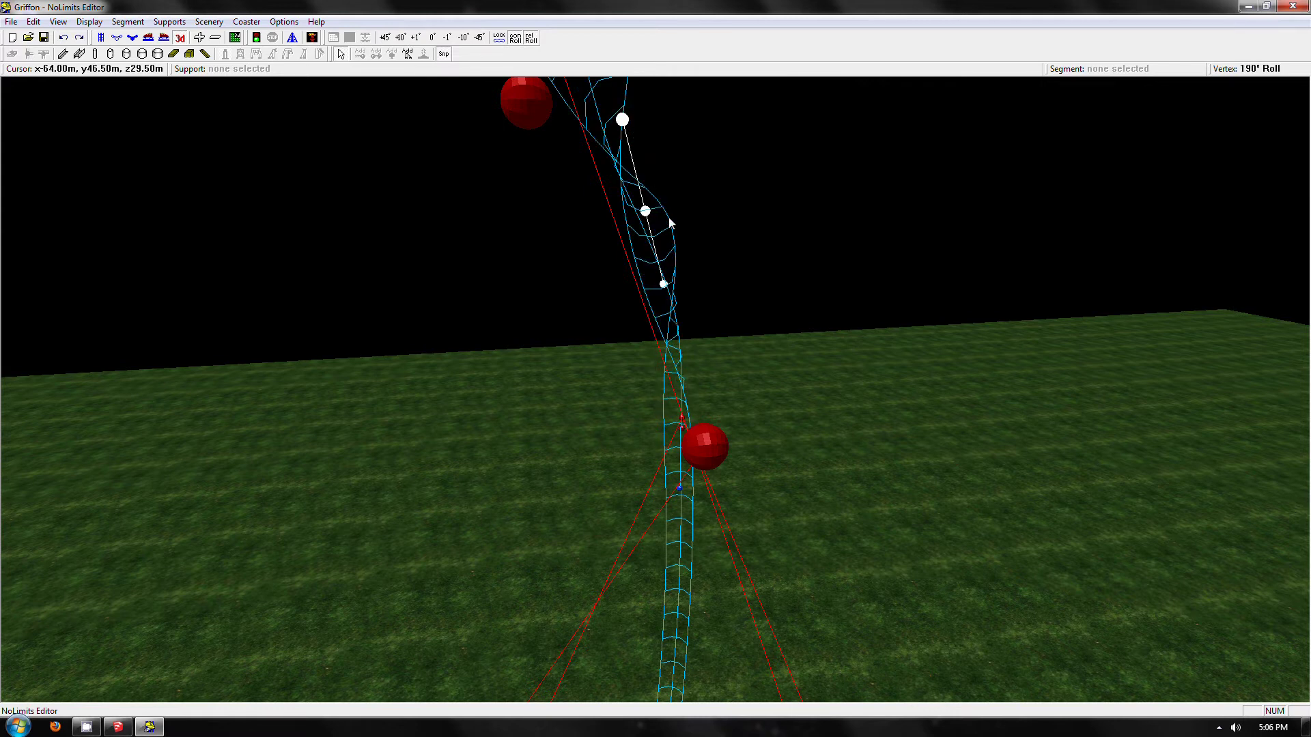
pyautogui.hotkey('ctrl', 'z')
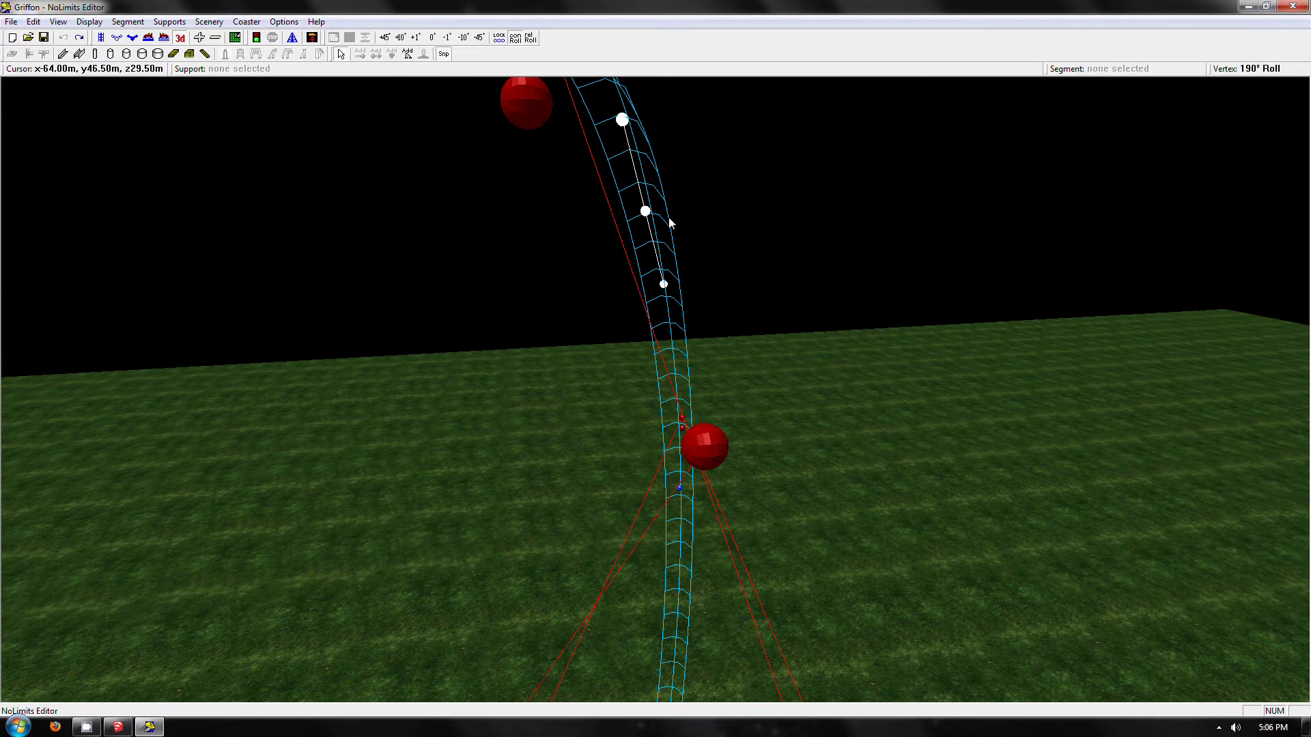
pyautogui.hotkey('ctrl', 'y')
pyautogui.hotkey('ctrl', 'y')
# Set the roll of the next vertex up the inversion's curve to -135°, checking the roll of the vertices below it.
pyautogui.click(680, 489)
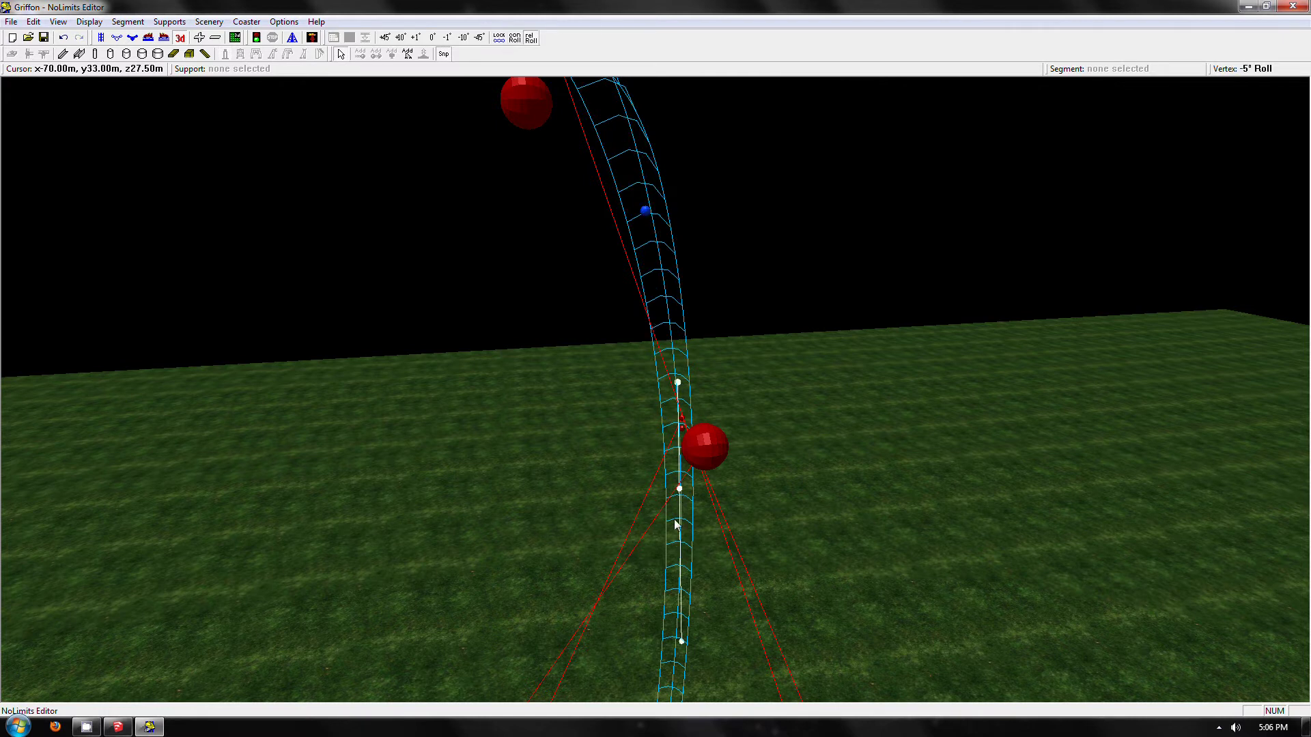
pyautogui.moveTo(674, 520); pyautogui.dragTo(614, 247, button='right')
pyautogui.click(658, 320)
pyautogui.click(599, 211)
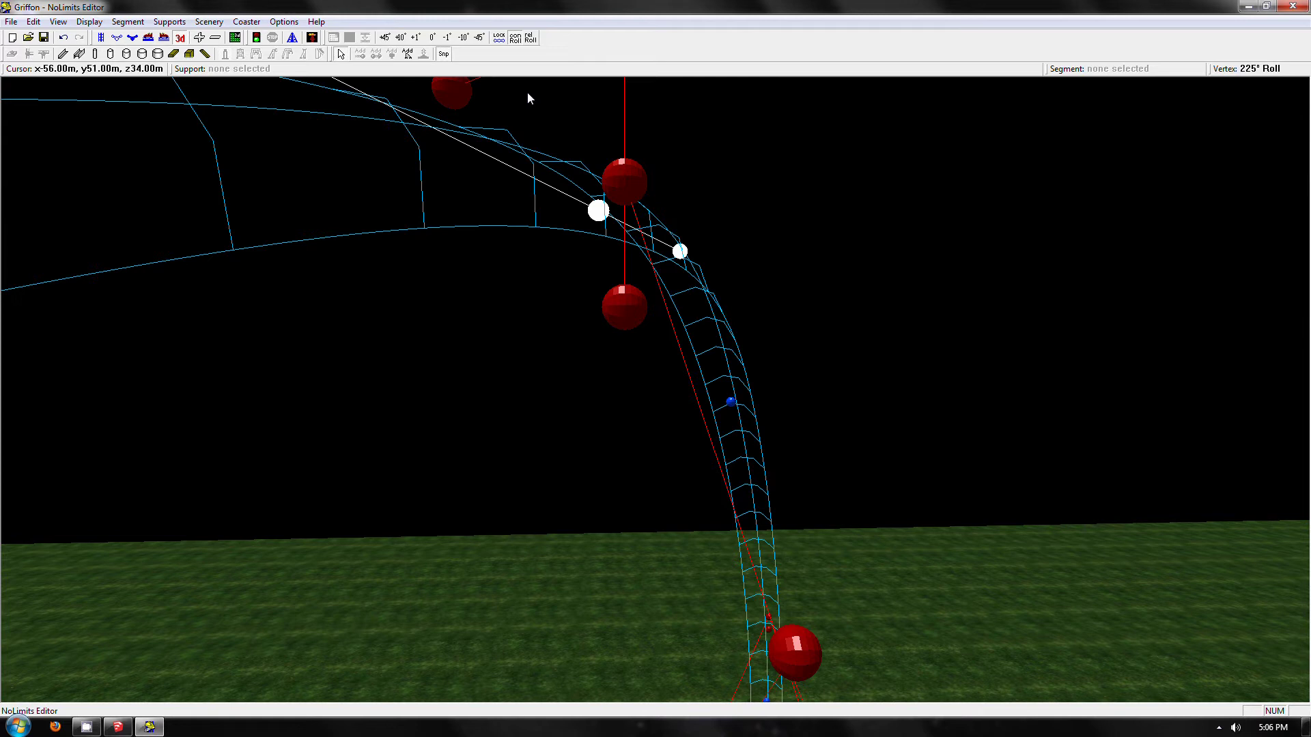
pyautogui.click(432, 38)
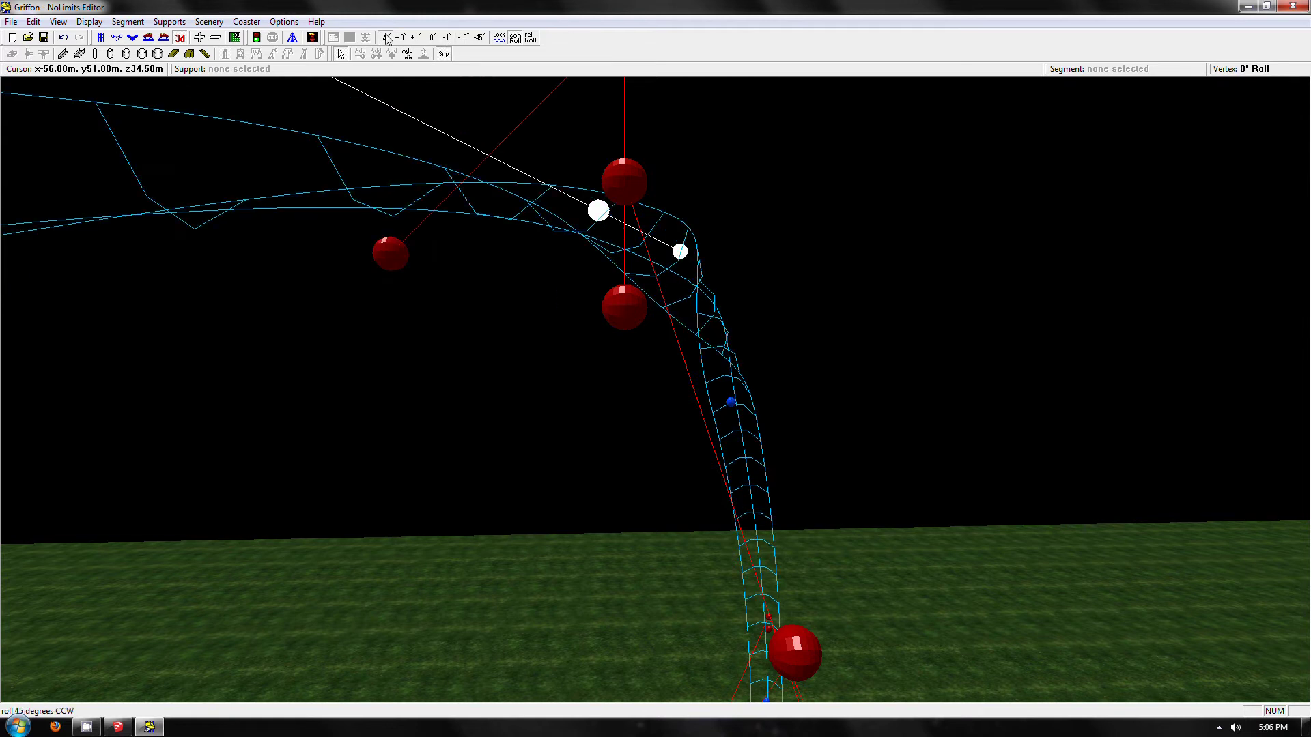
pyautogui.doubleClick(386, 38)
pyautogui.click(478, 38)
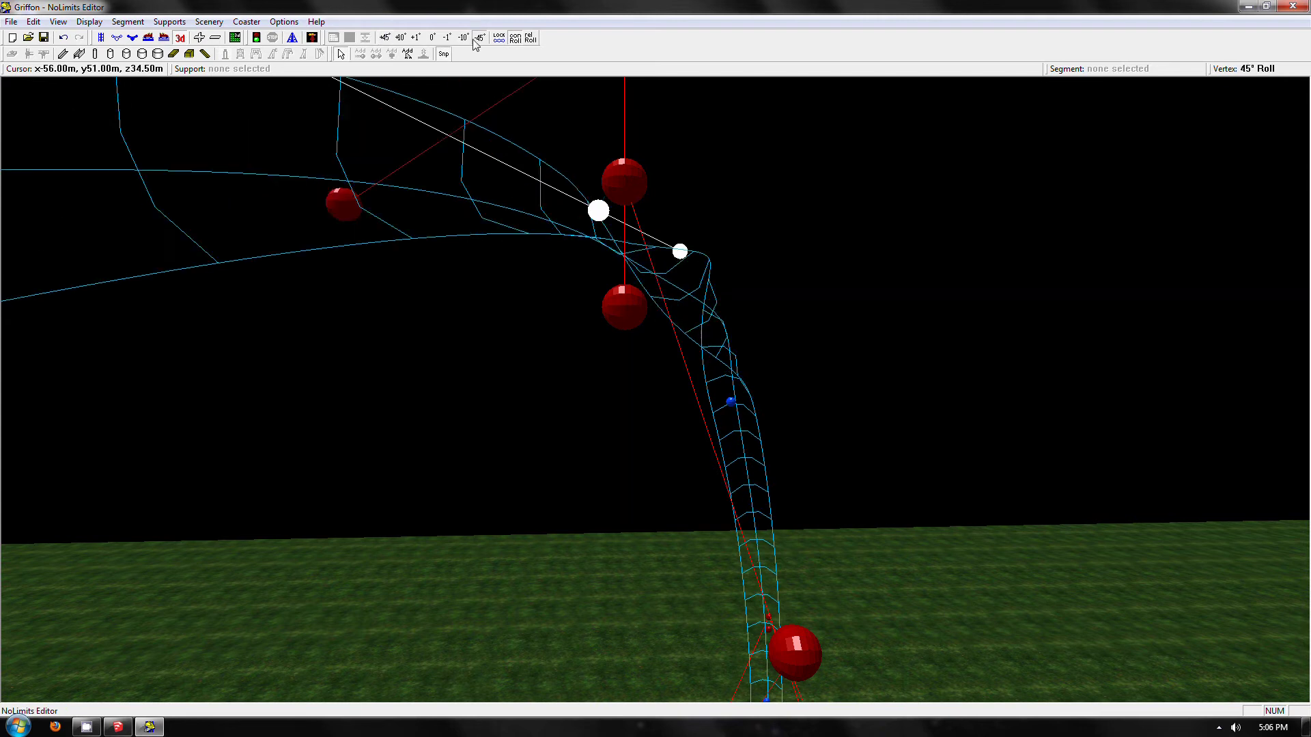
pyautogui.tripleClick(478, 38)
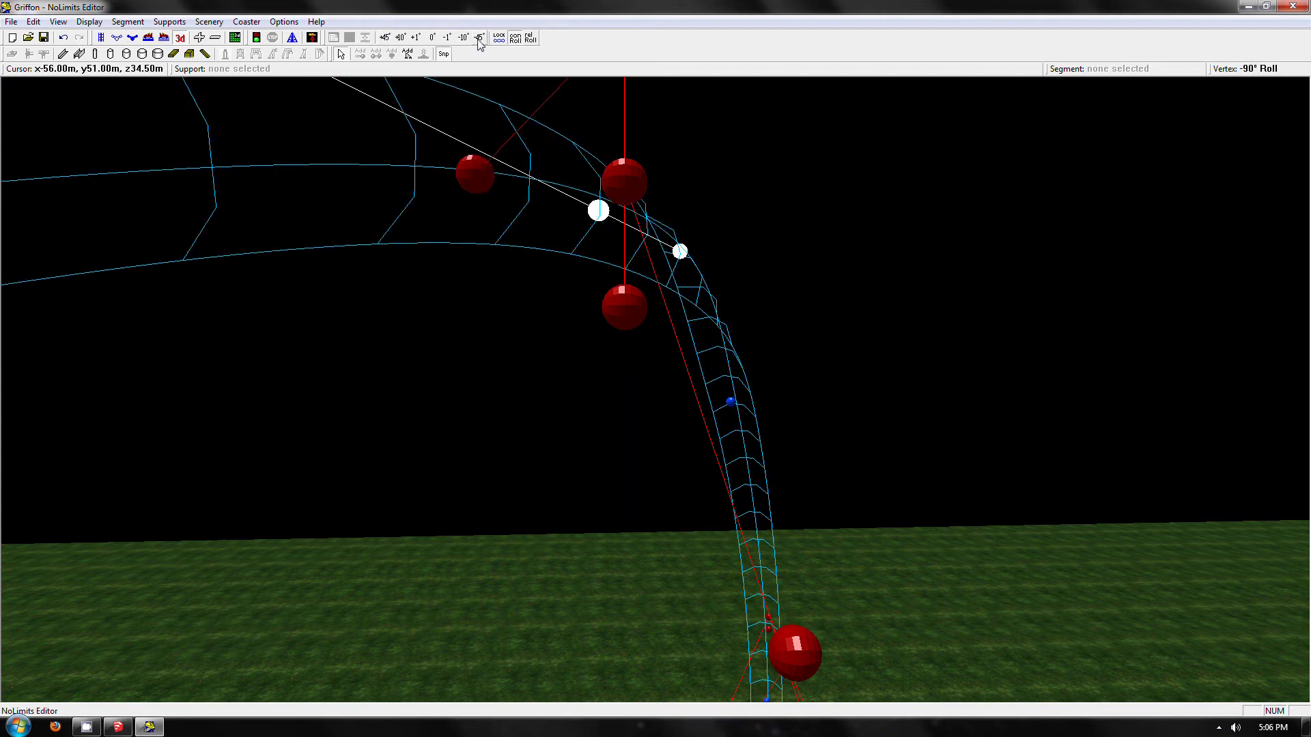
pyautogui.click(479, 39)
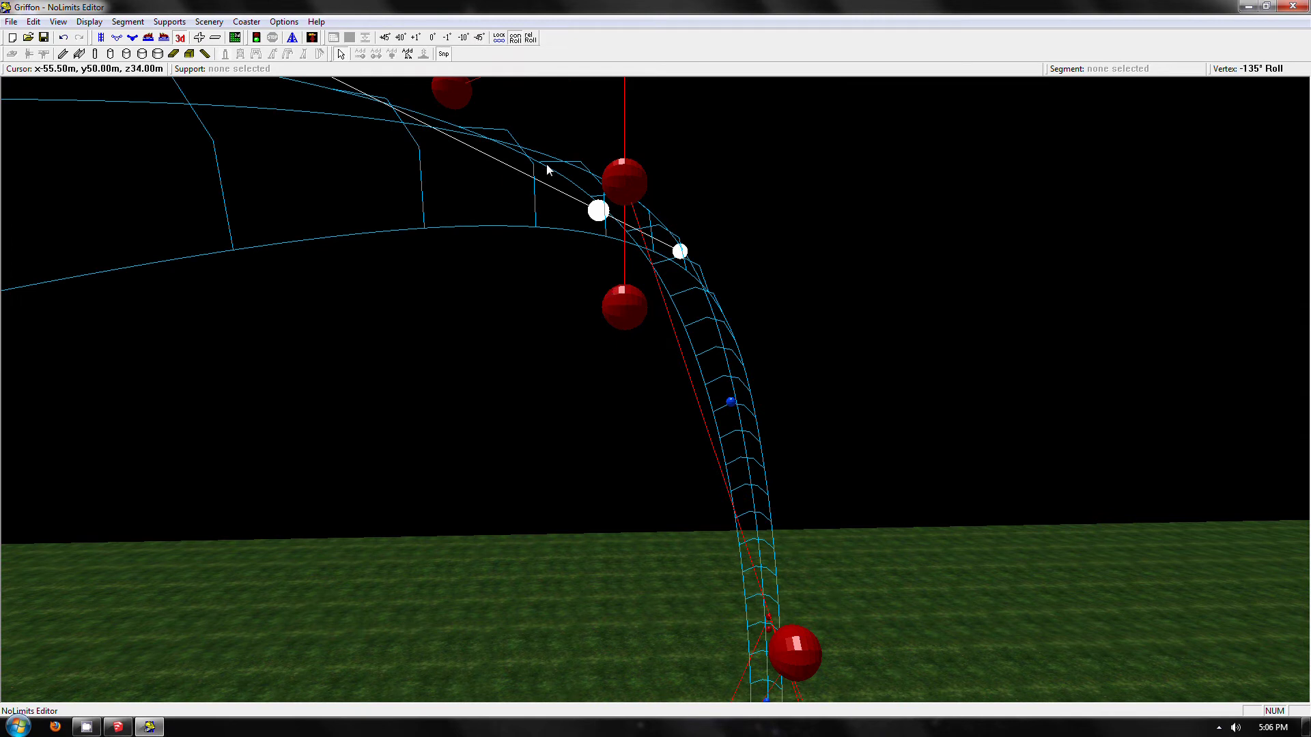
pyautogui.click(731, 402)
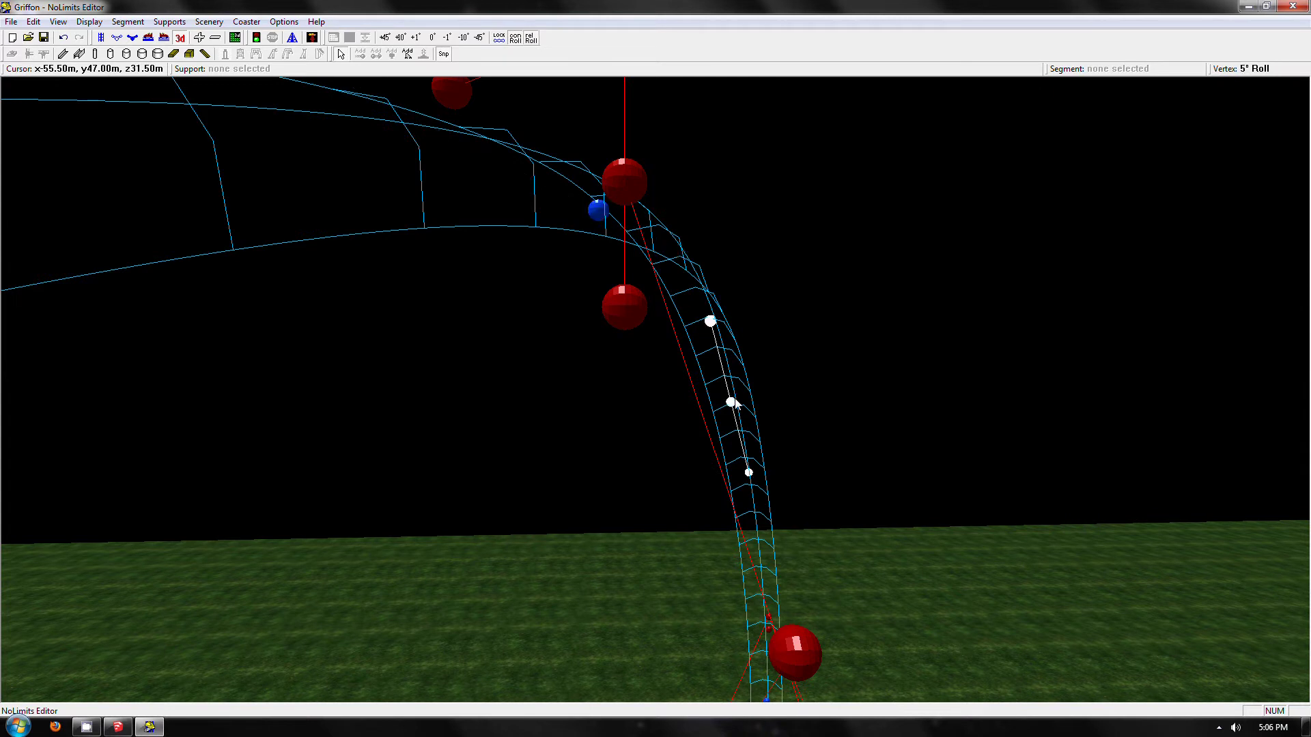